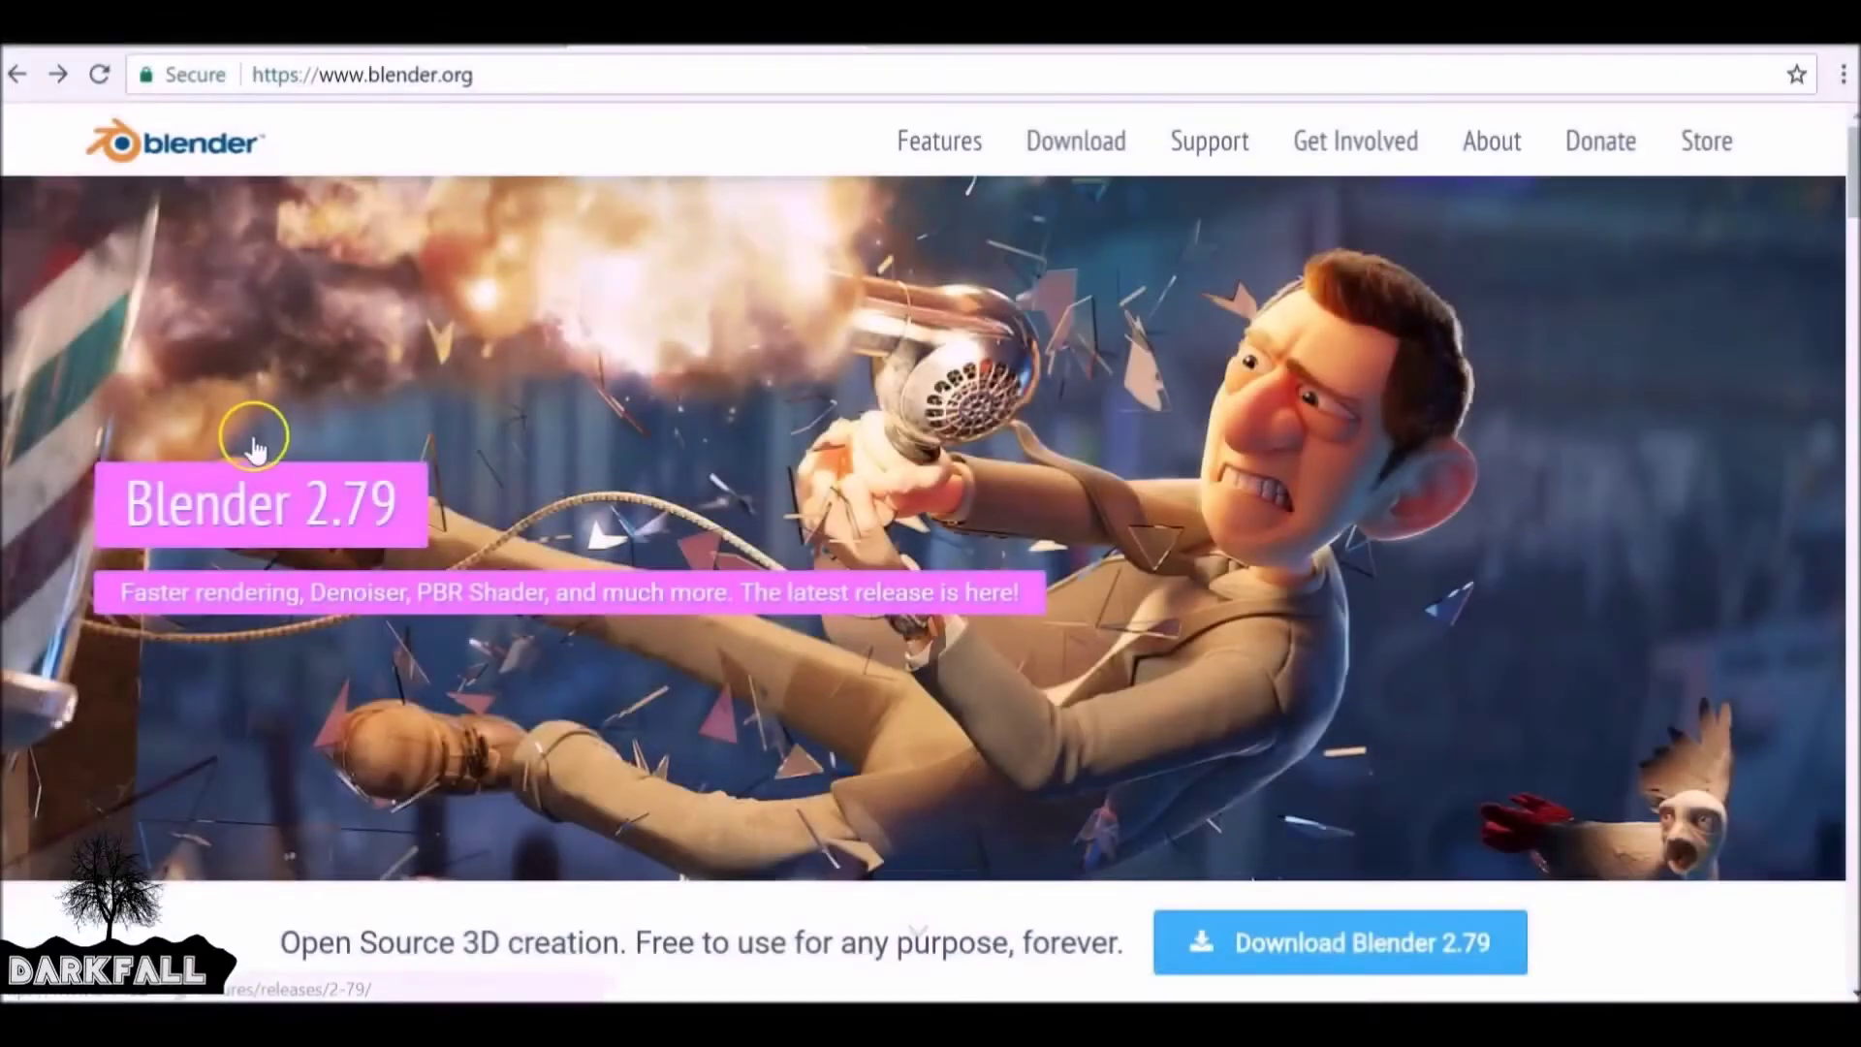
- Open the Blender 2.79 release notes page from blender.org's Features link
left_click(335, 74)
double_click(341, 75)
left_click(383, 139)
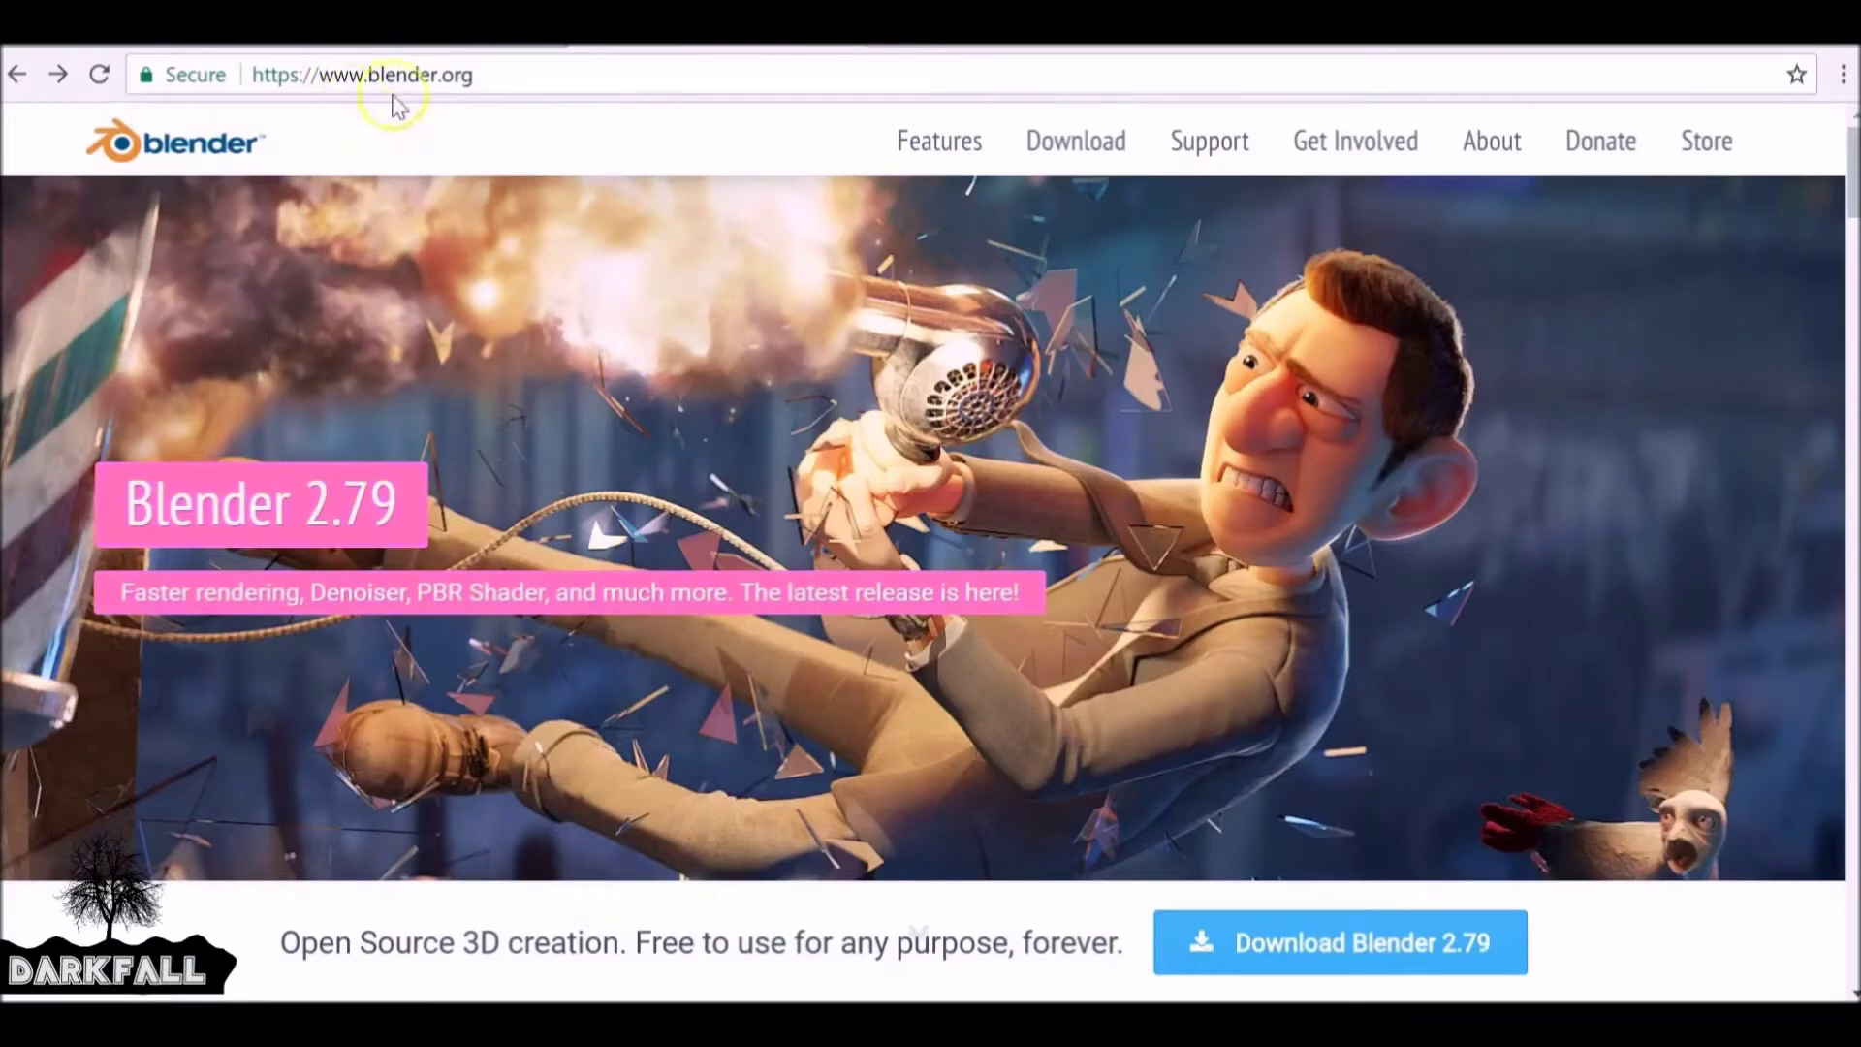
scroll(898, 436, "down", 3)
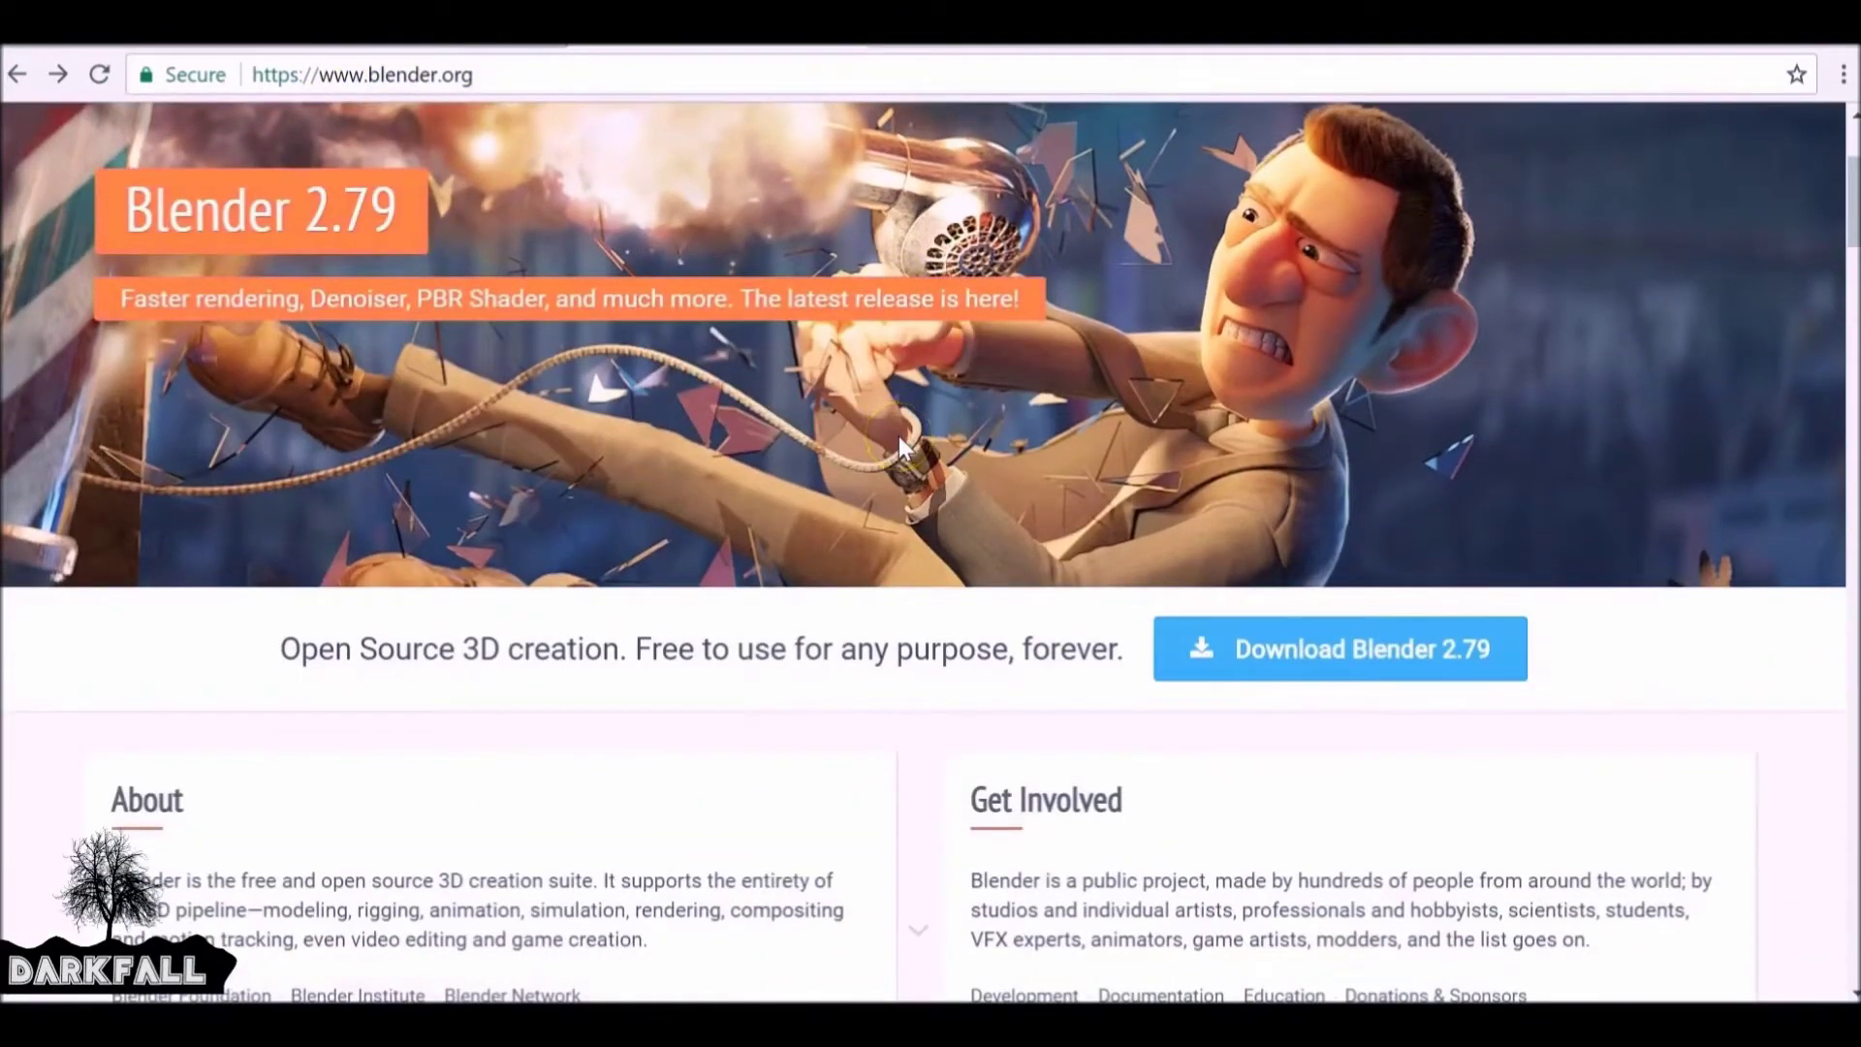
scroll(886, 407, "up", 3)
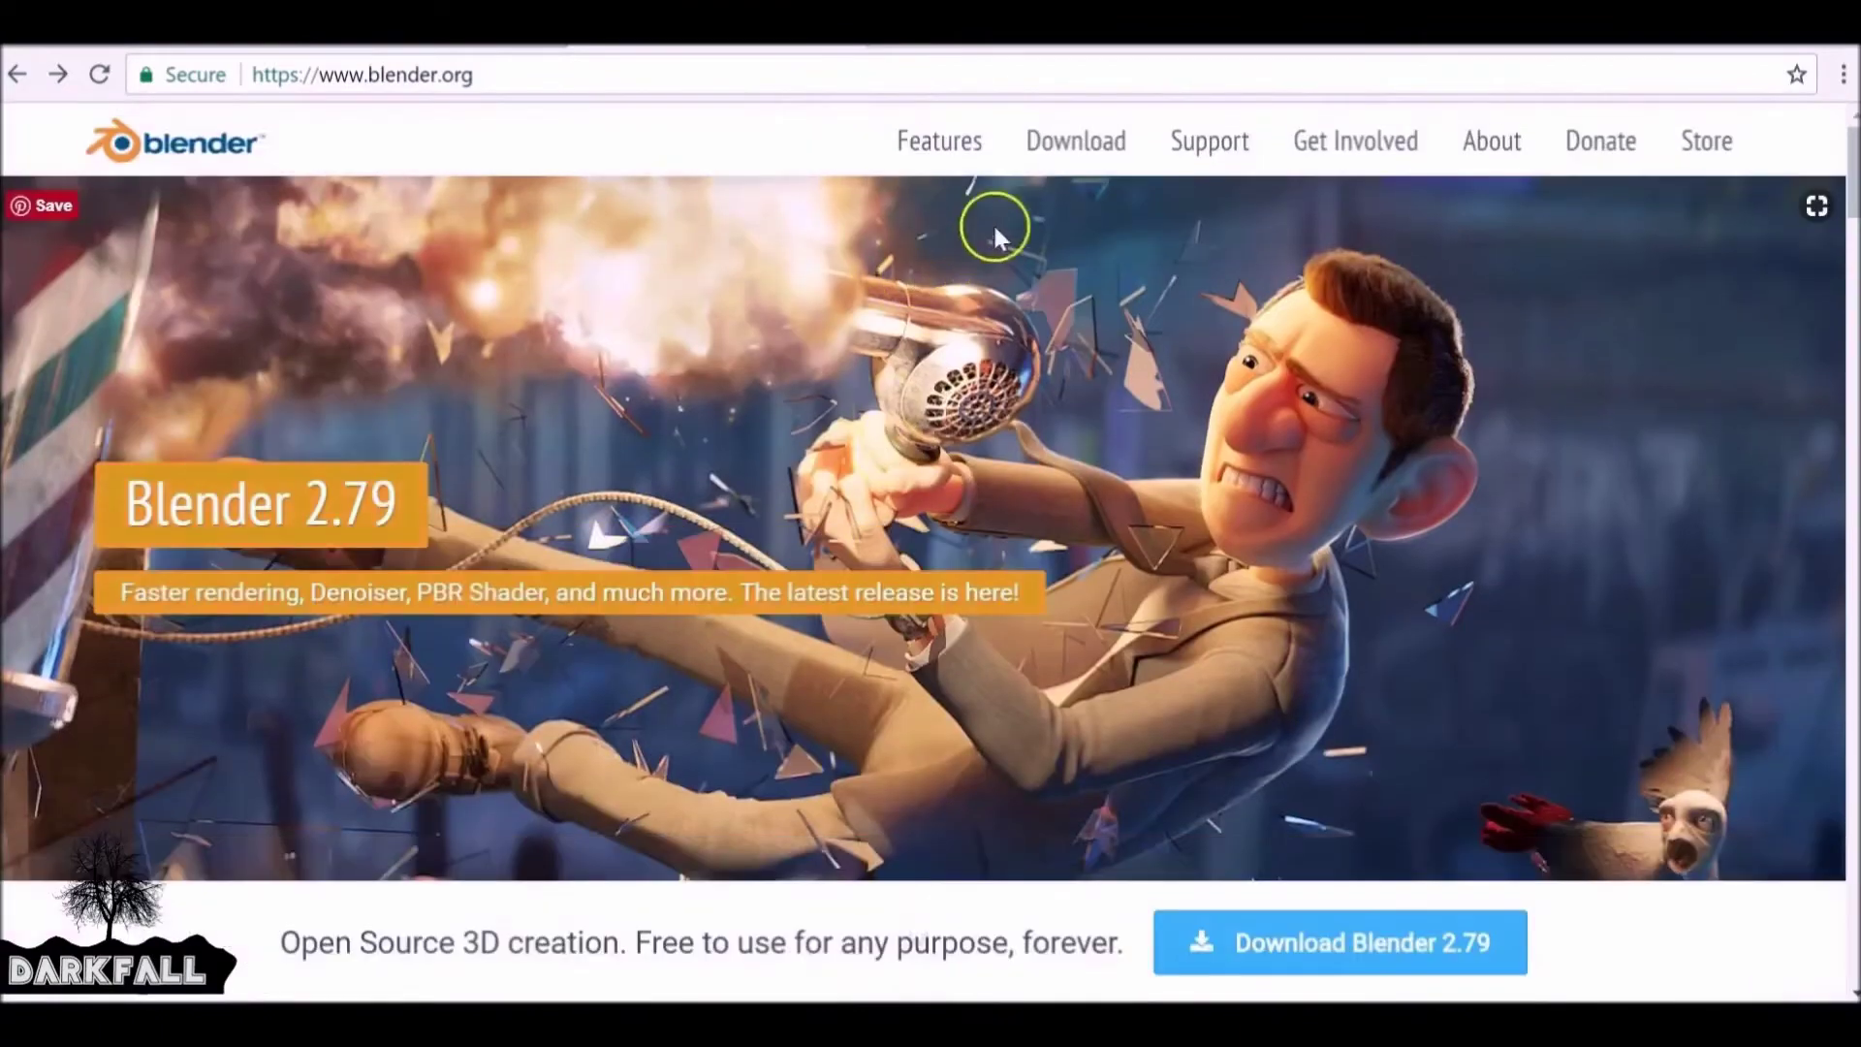
left_click(946, 155)
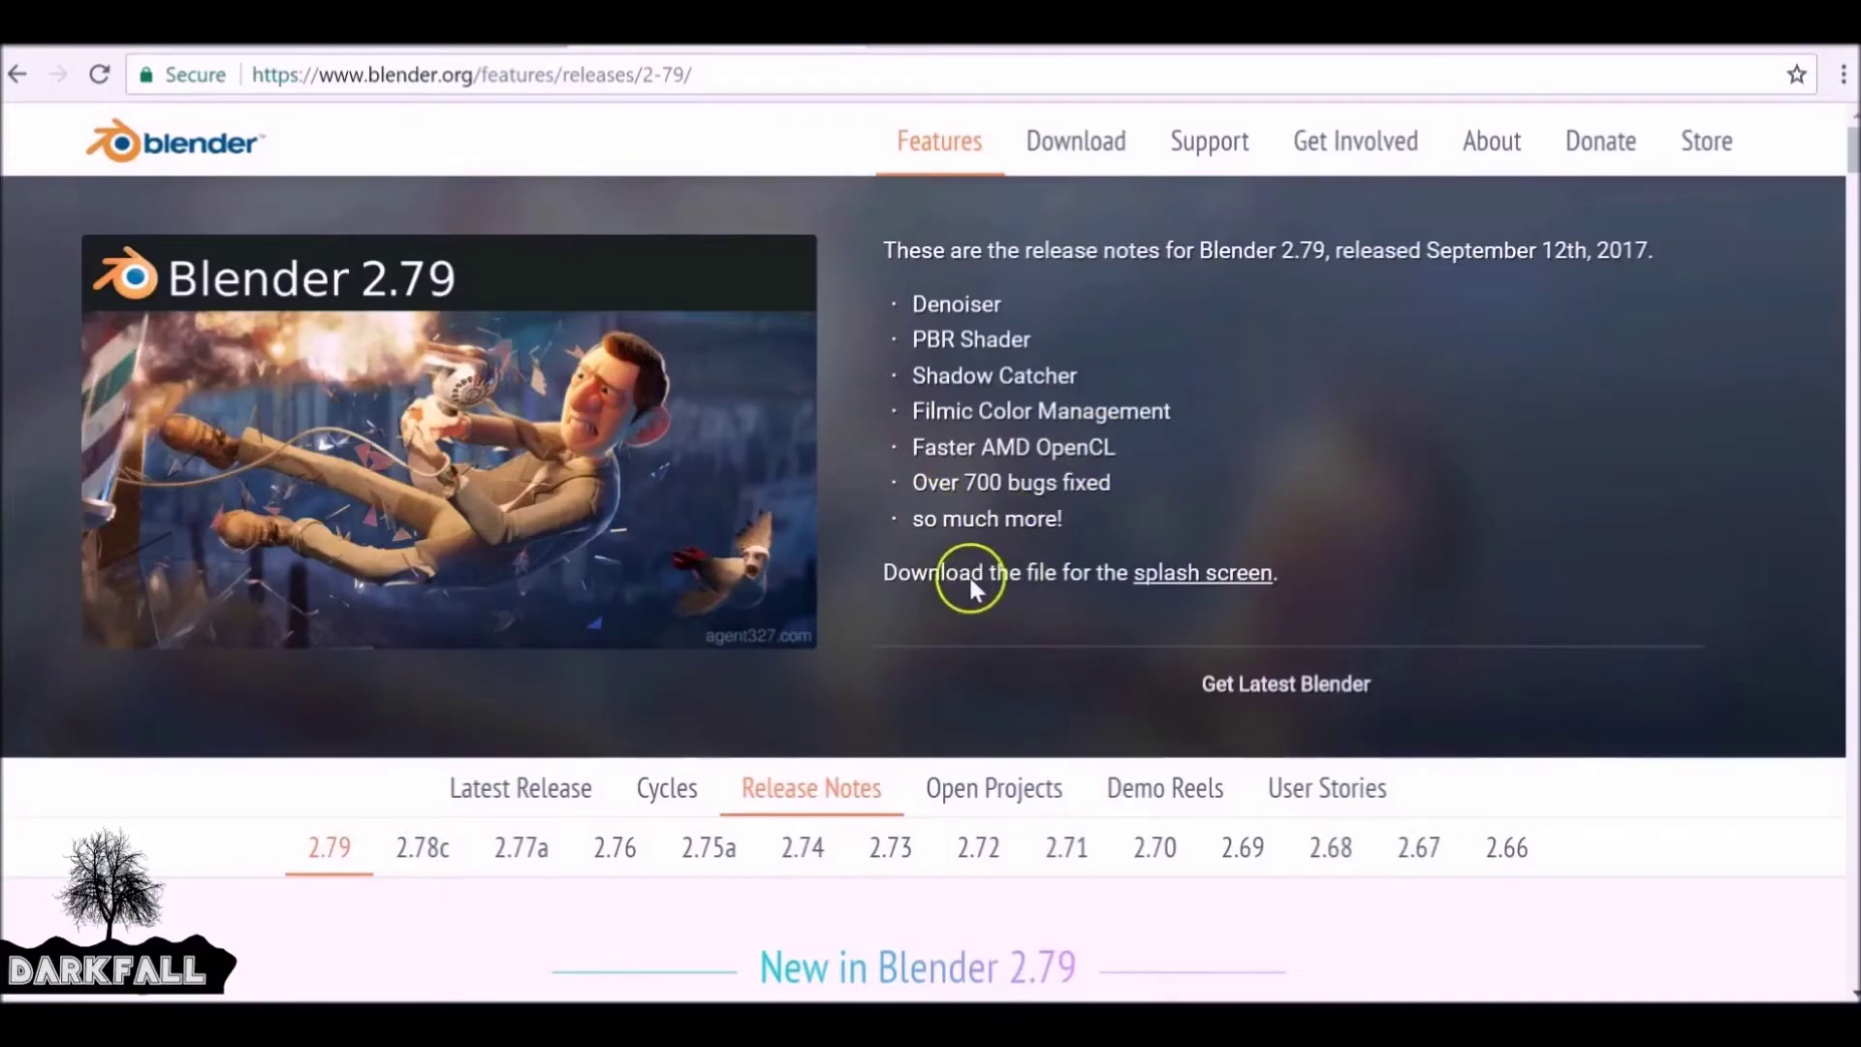
- Read through the 2.79 release notes on Denoise, Filmic colour and the PBR Shader
scroll(969, 577, "down", 6)
scroll(976, 588, "down", 7)
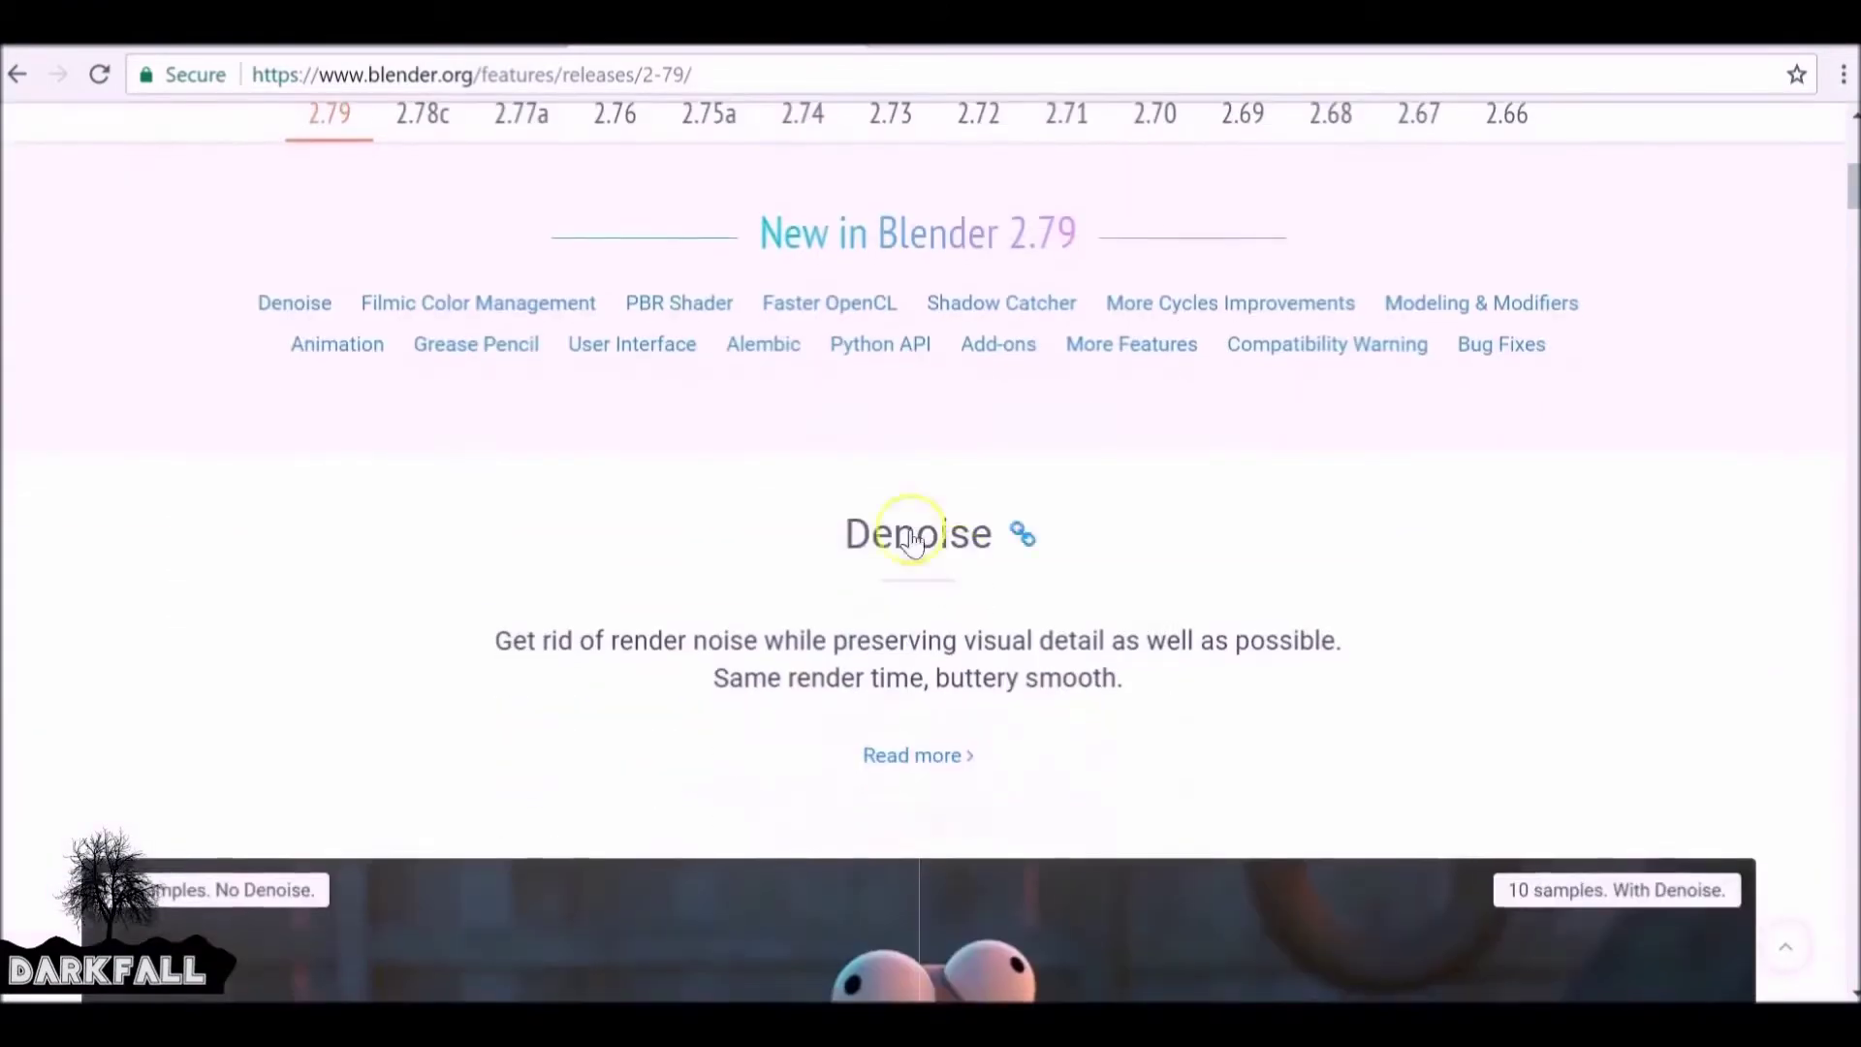
scroll(848, 549, "down", 4)
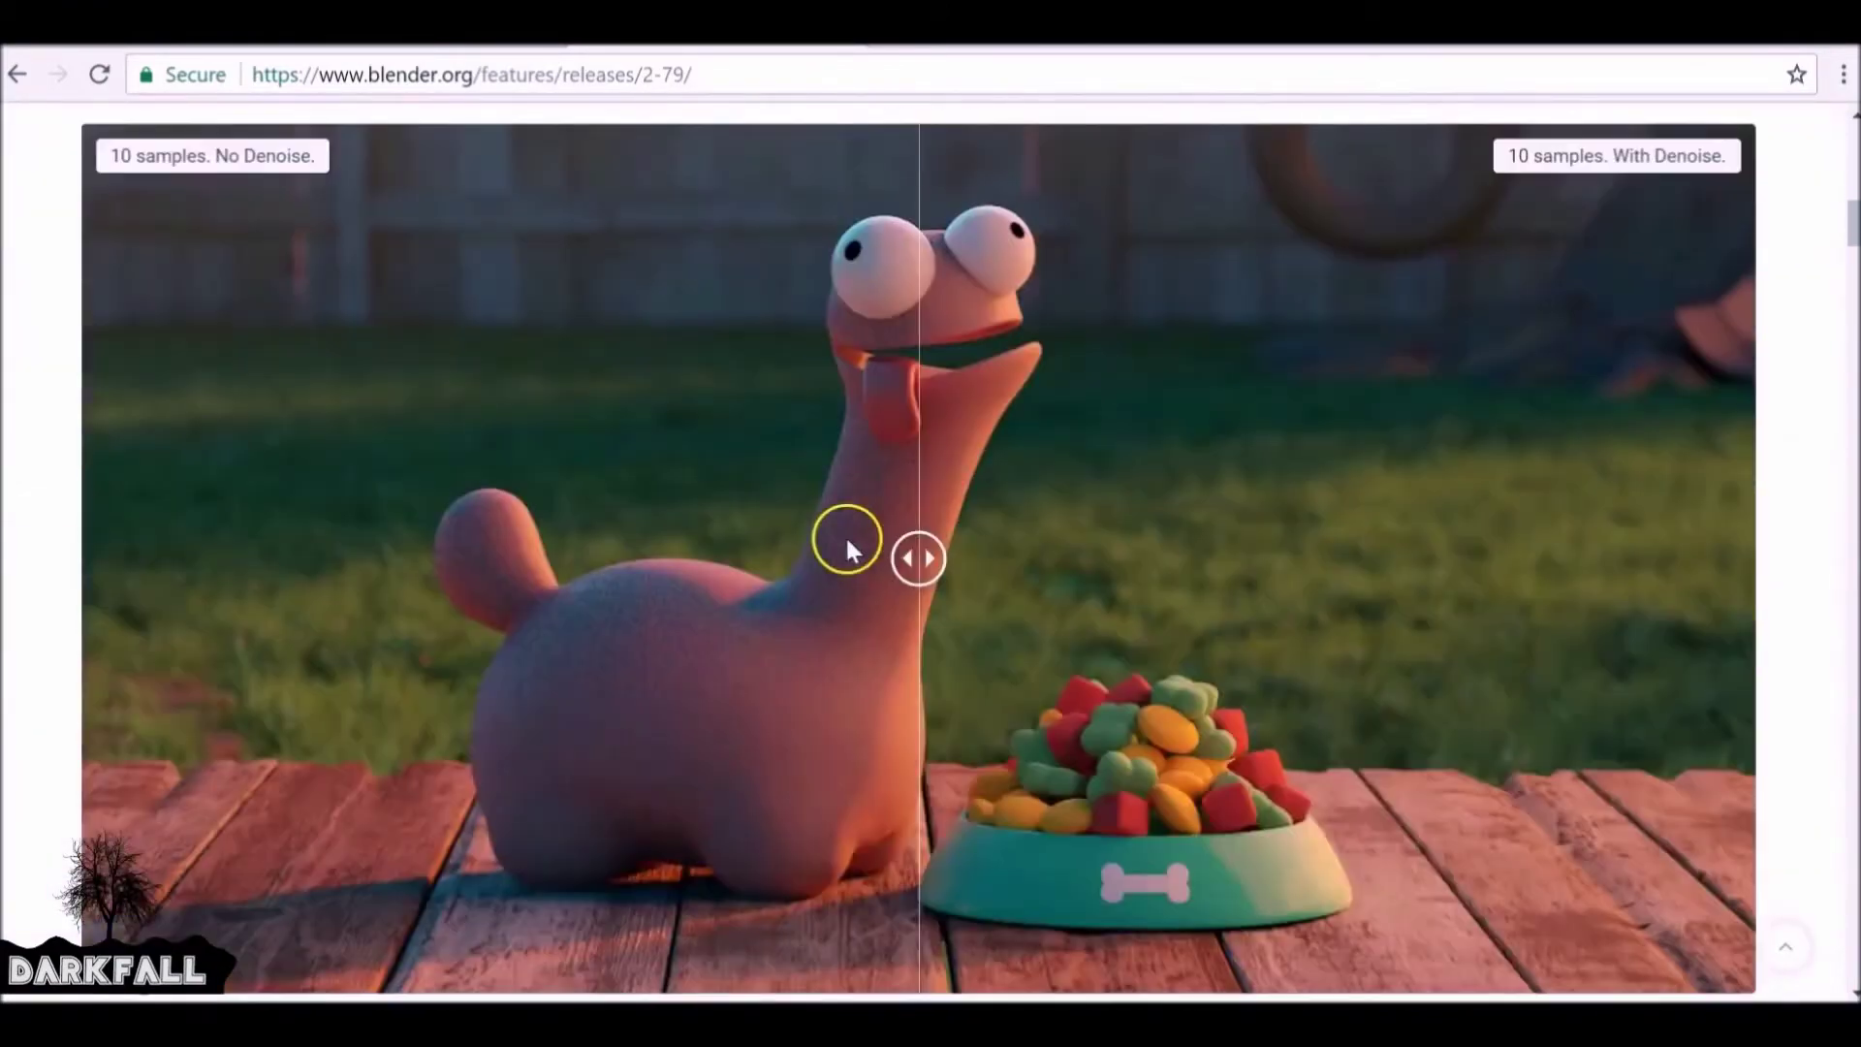
scroll(969, 386, "down", 12)
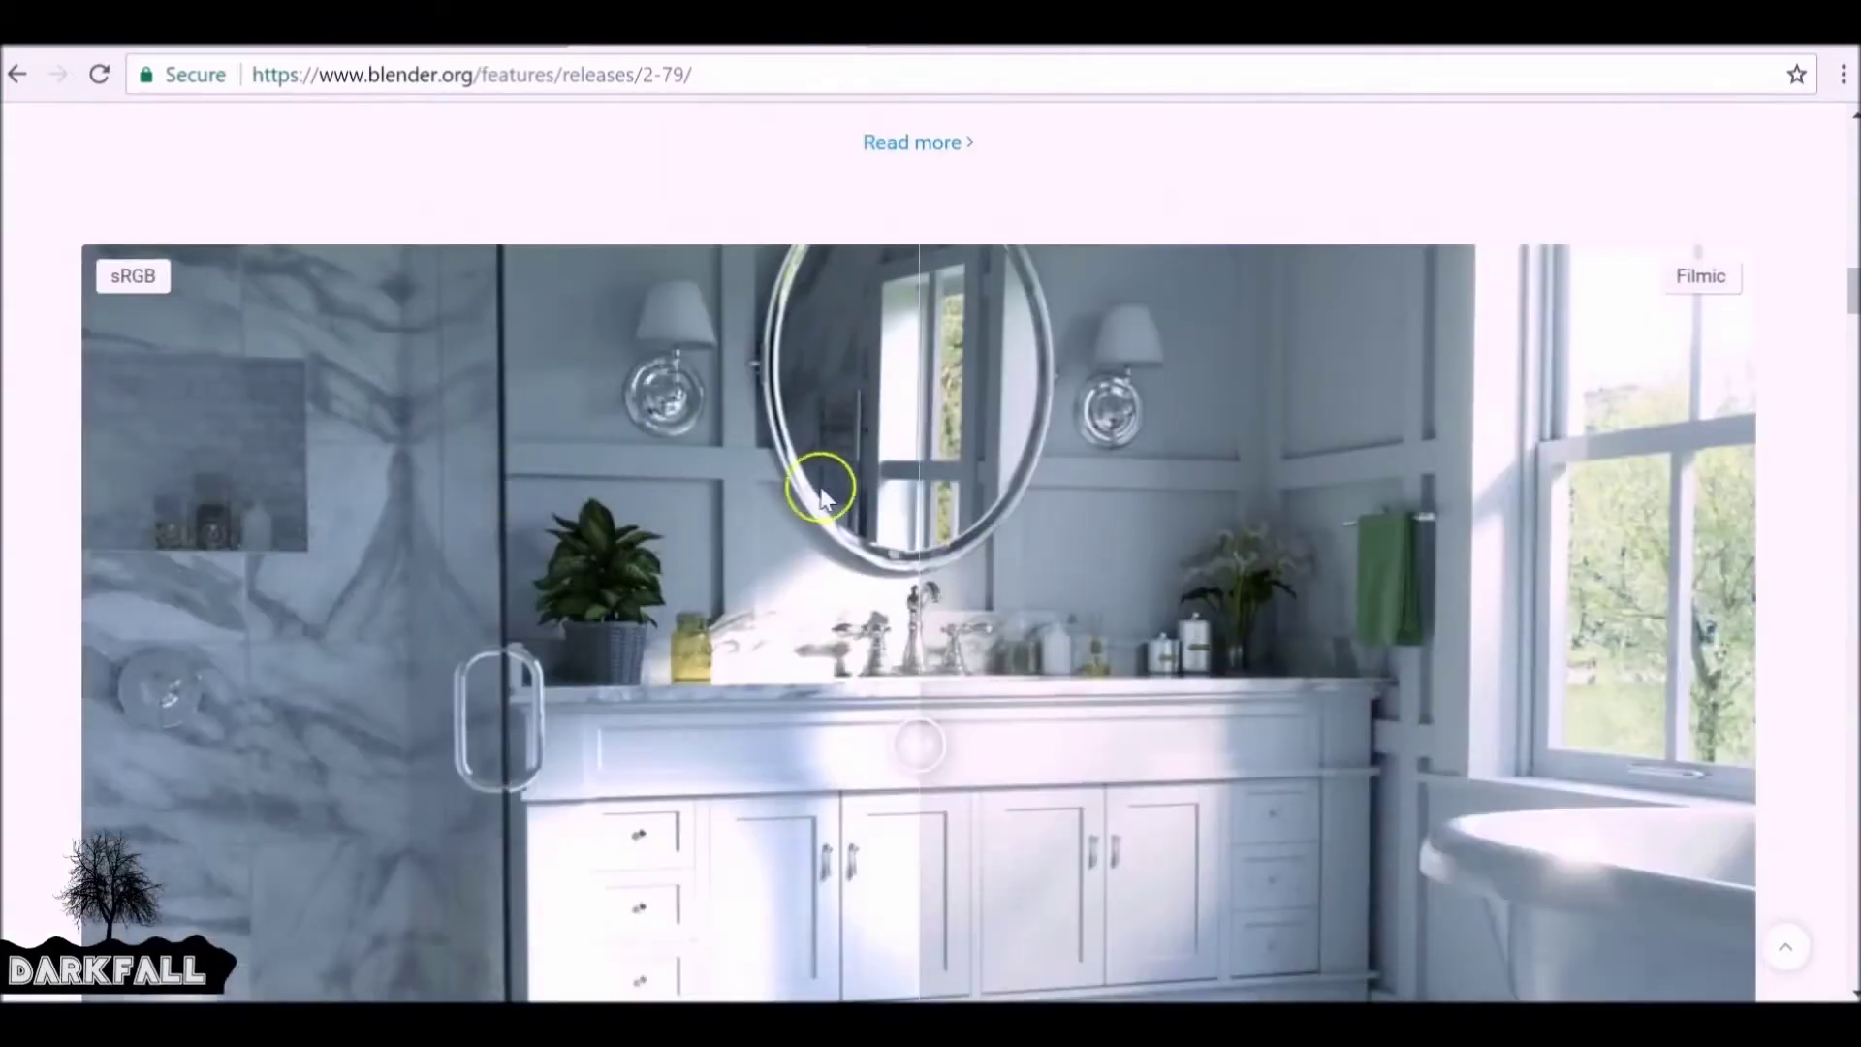
scroll(853, 499, "down", 3)
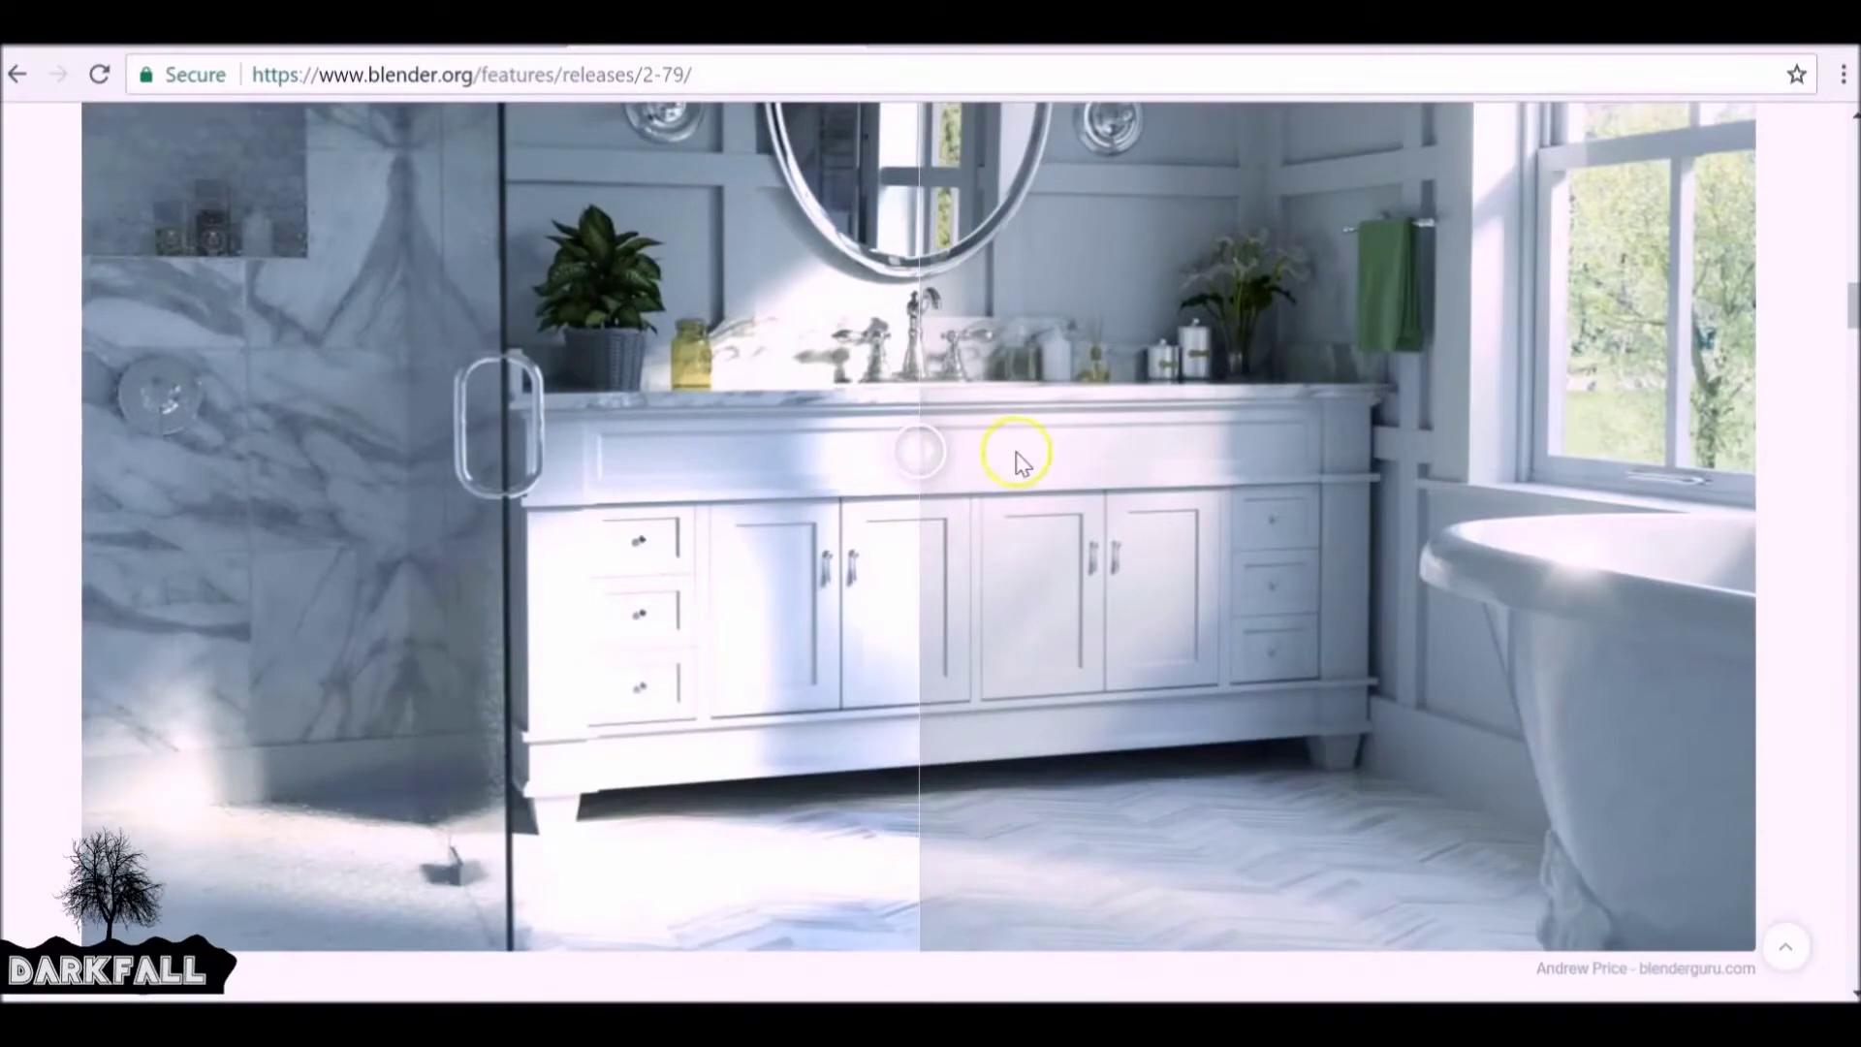
scroll(1008, 456, "down", 13)
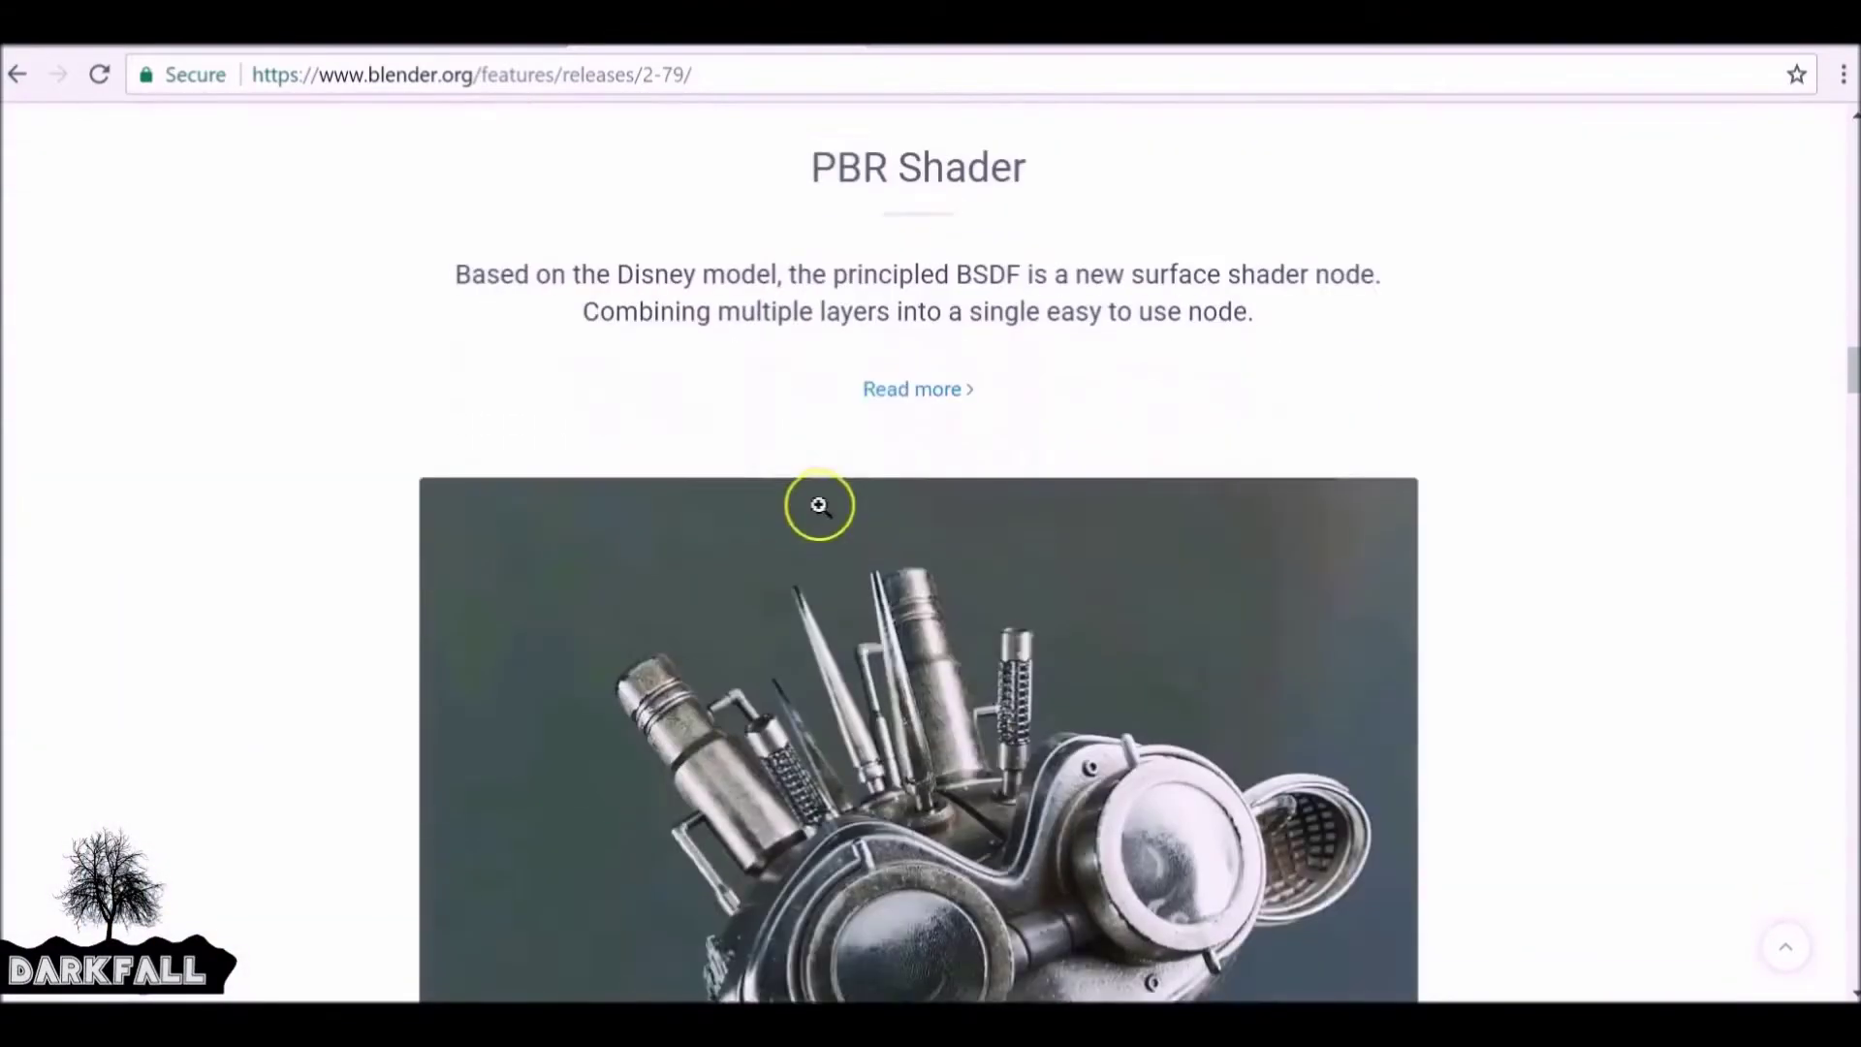
scroll(932, 536, "up", 20)
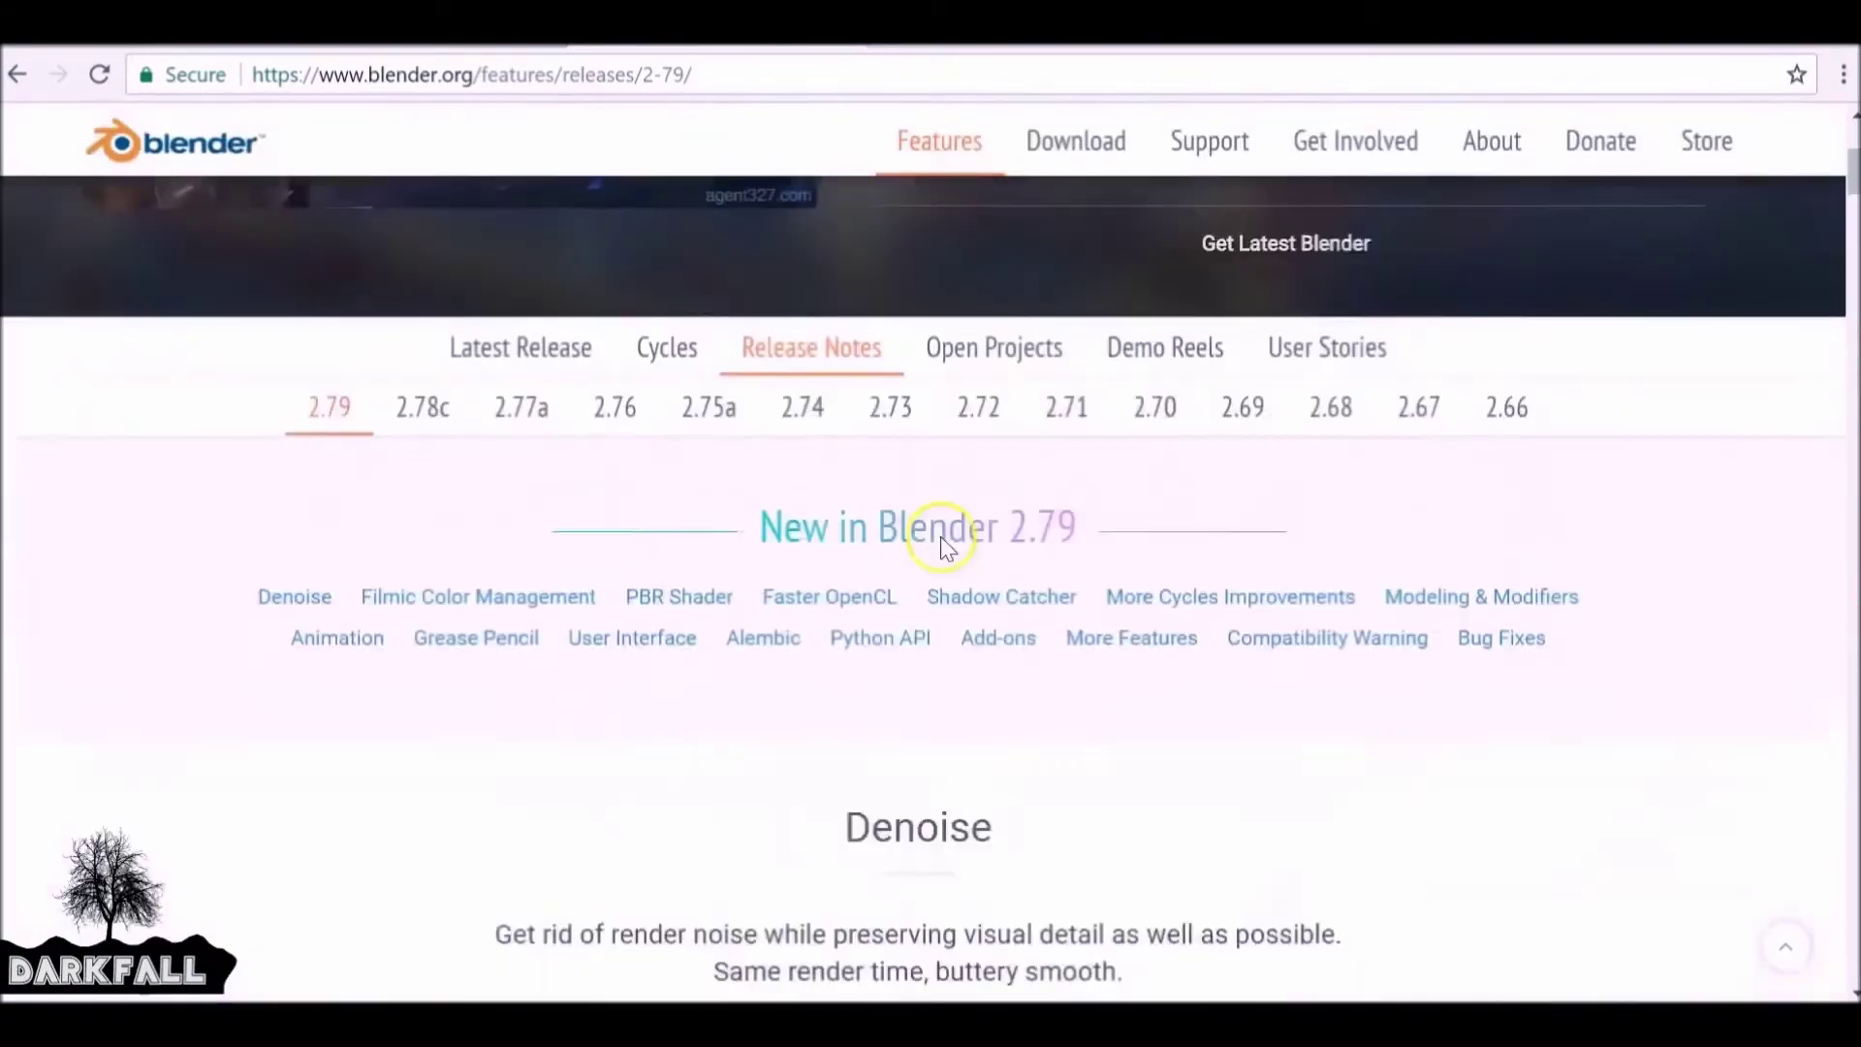
scroll(940, 537, "up", 5)
- Go to blender.org's Blender download page
left_click_drag(414, 78, 711, 133)
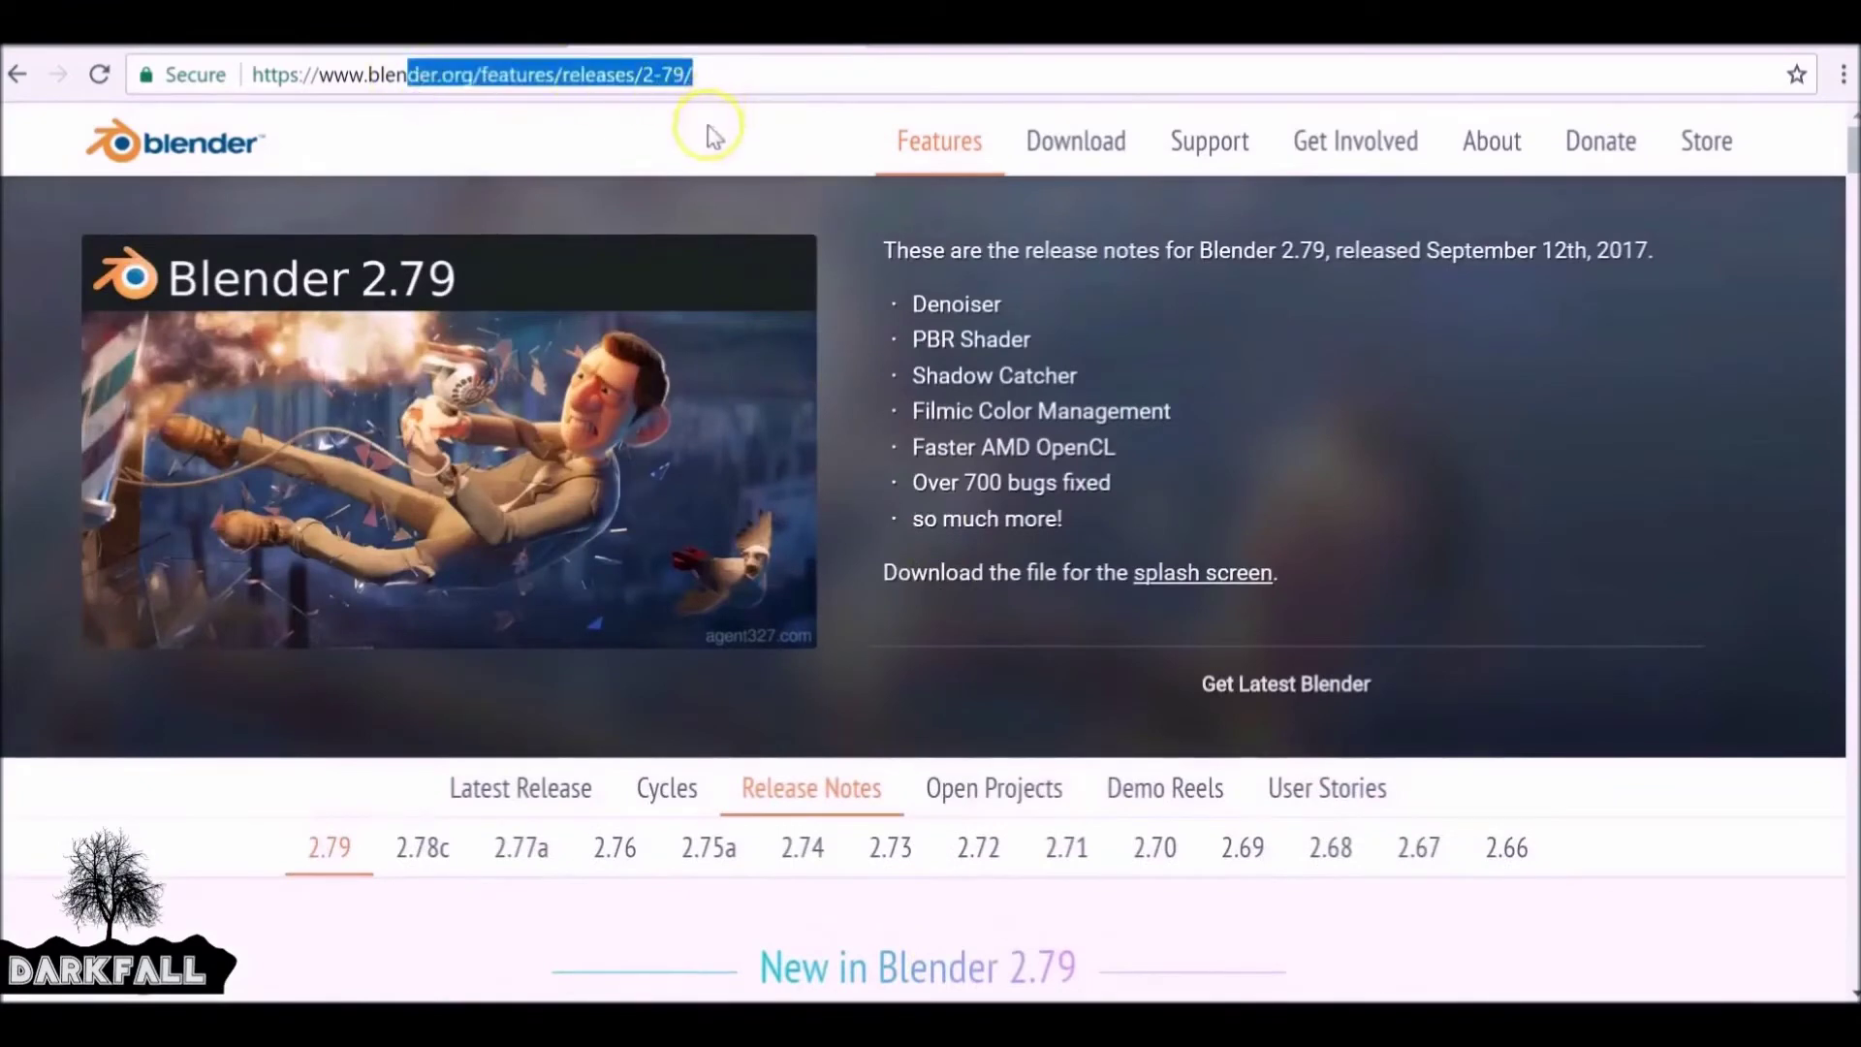
left_click(710, 140)
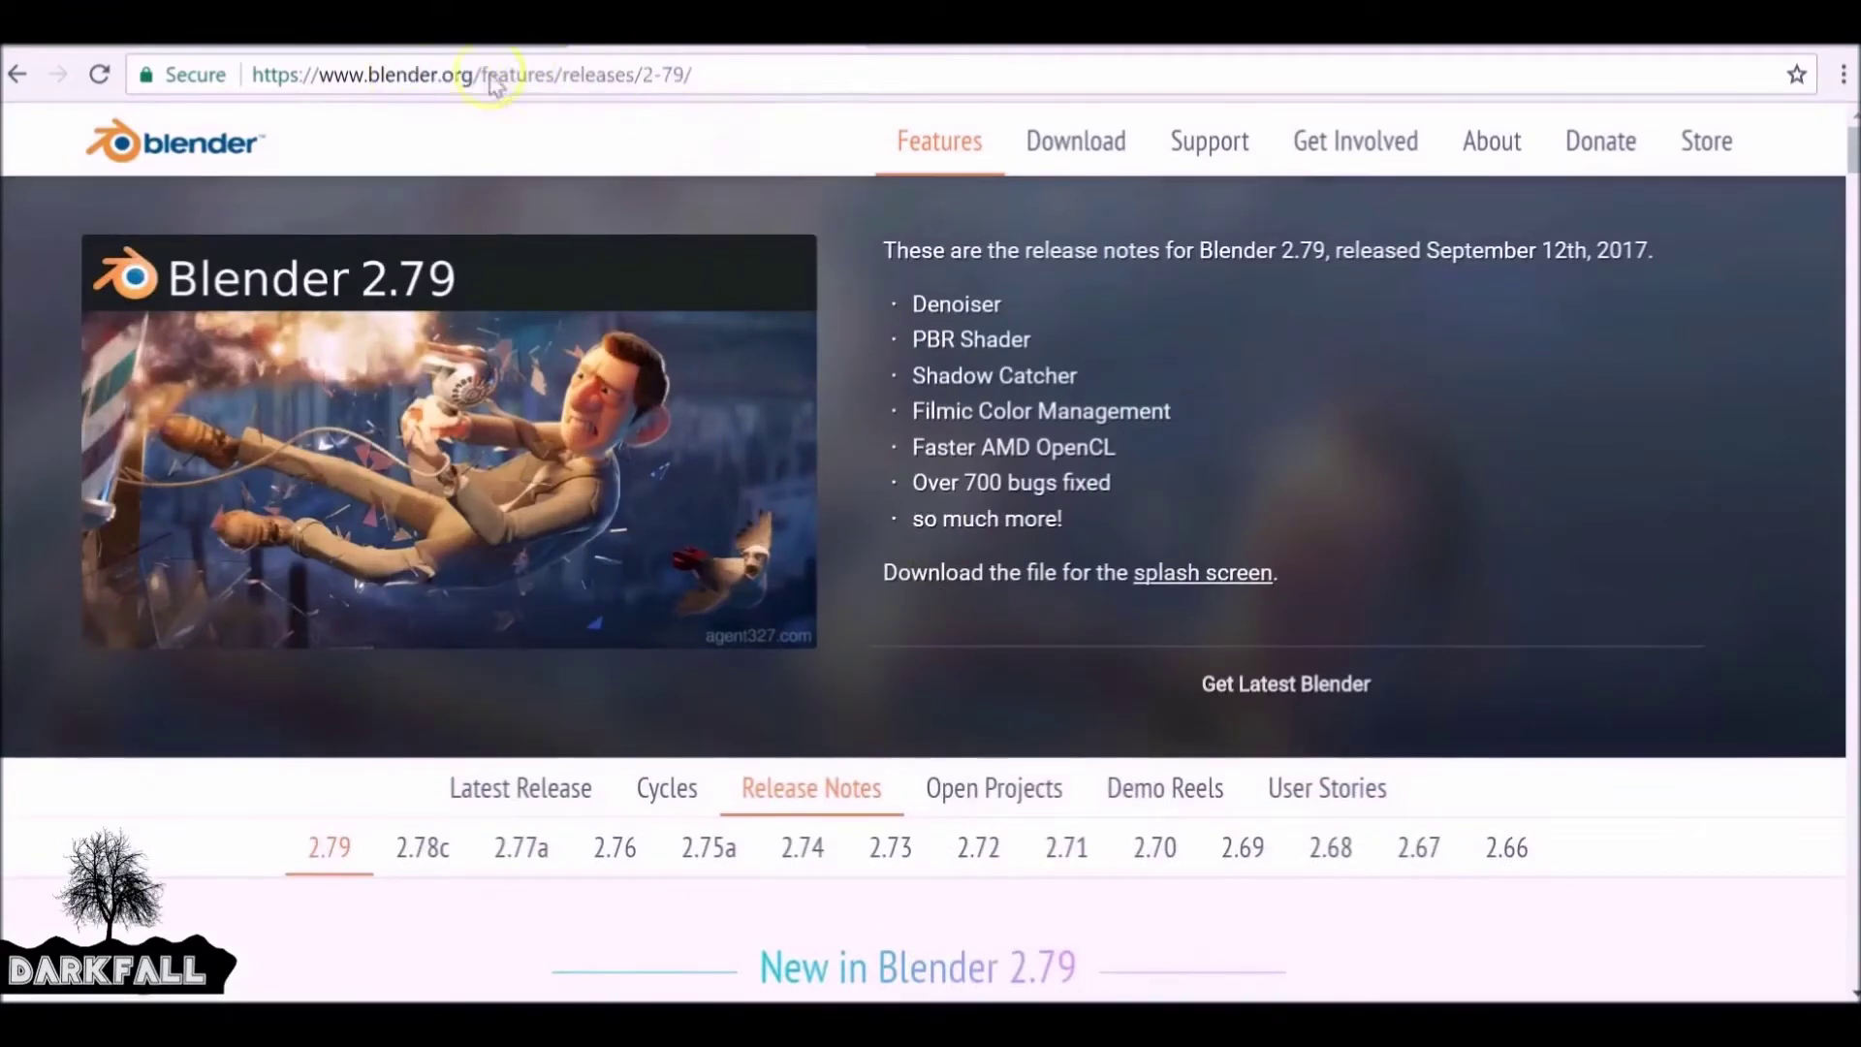
left_click(1088, 155)
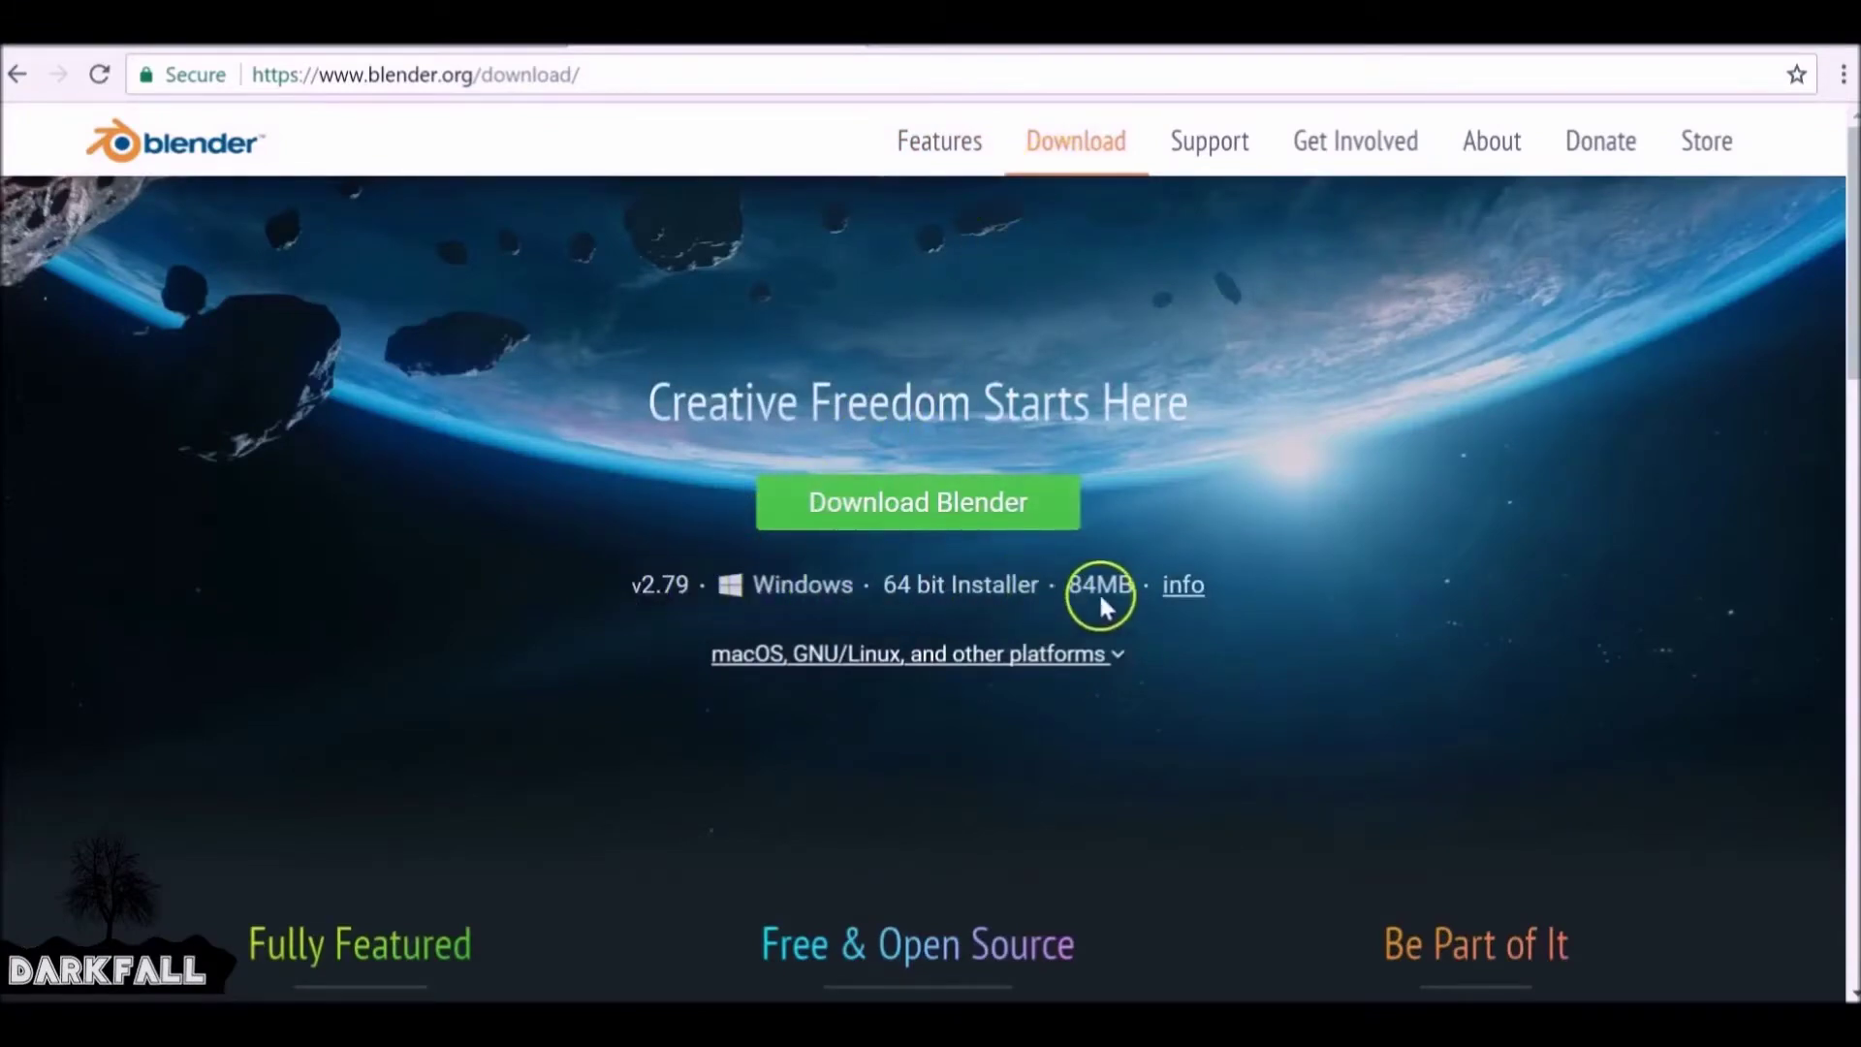
- View and then close the Blender 2.79 downloads for macOS, GNU/Linux and other platforms
scroll(1096, 593, "down", 2)
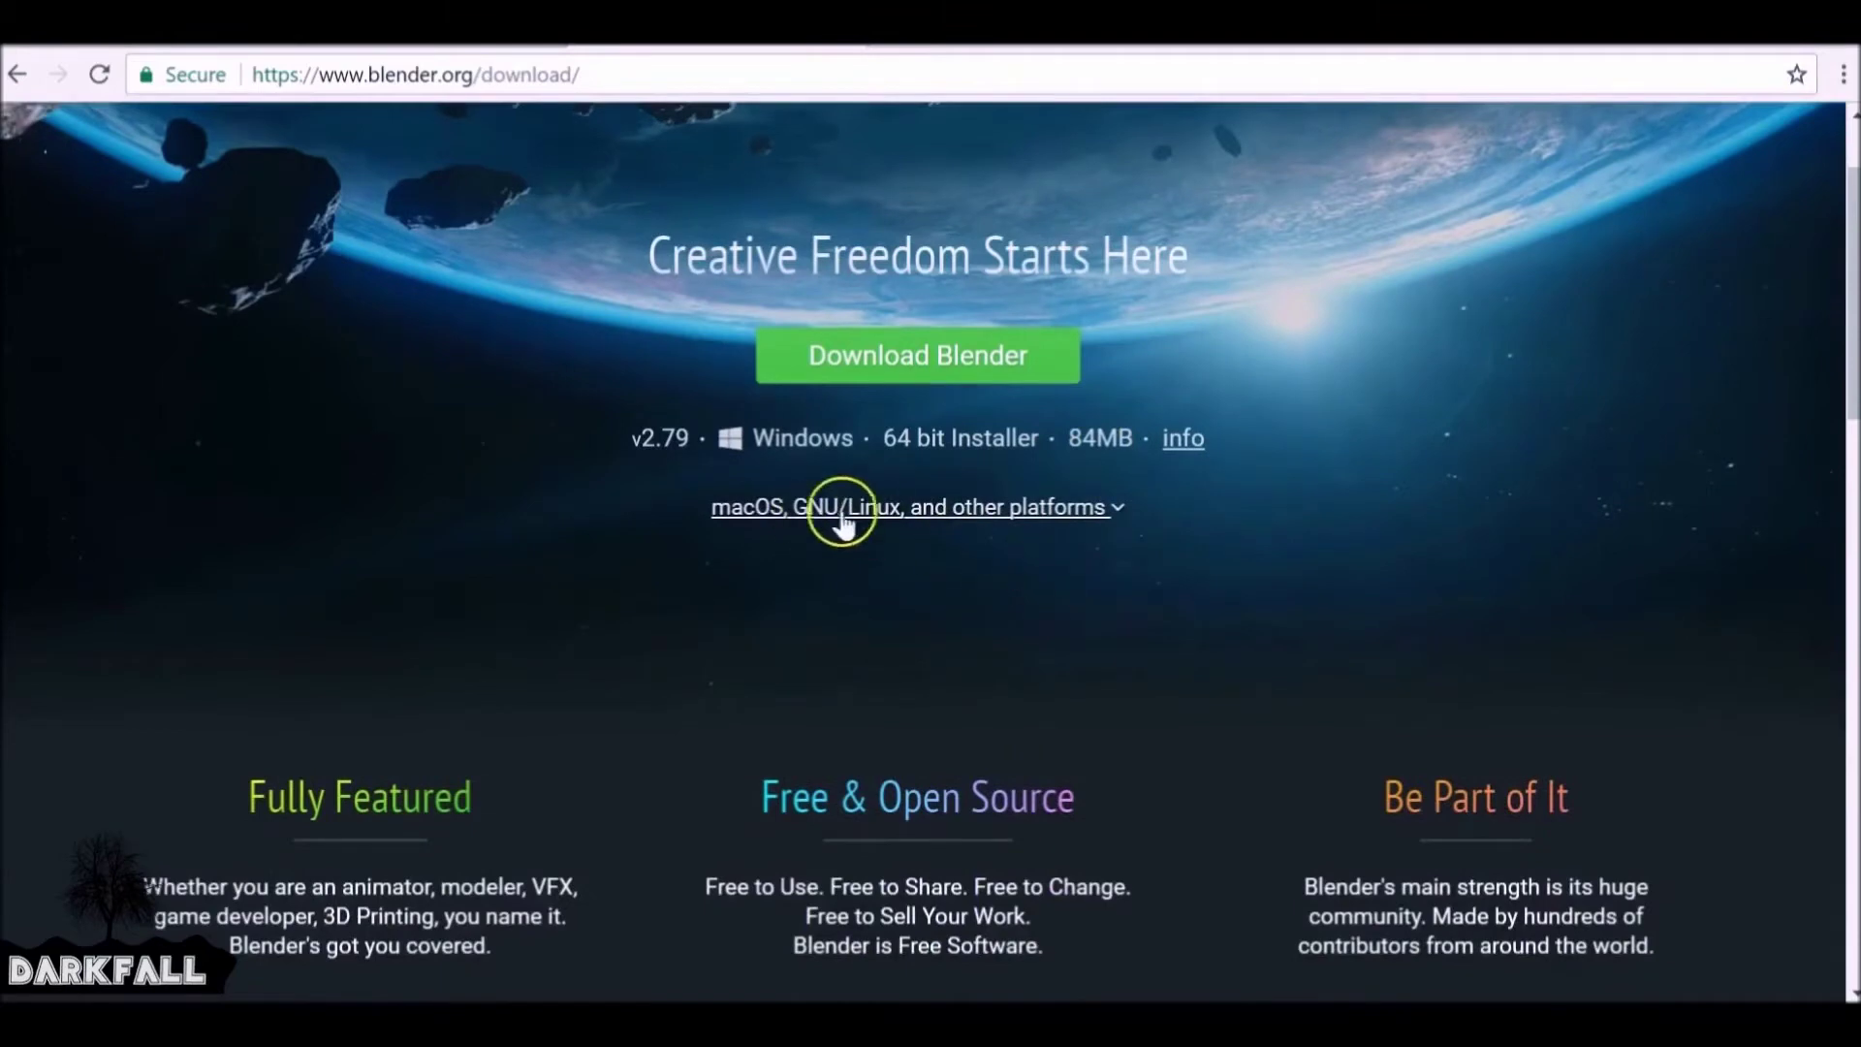
left_click(1118, 512)
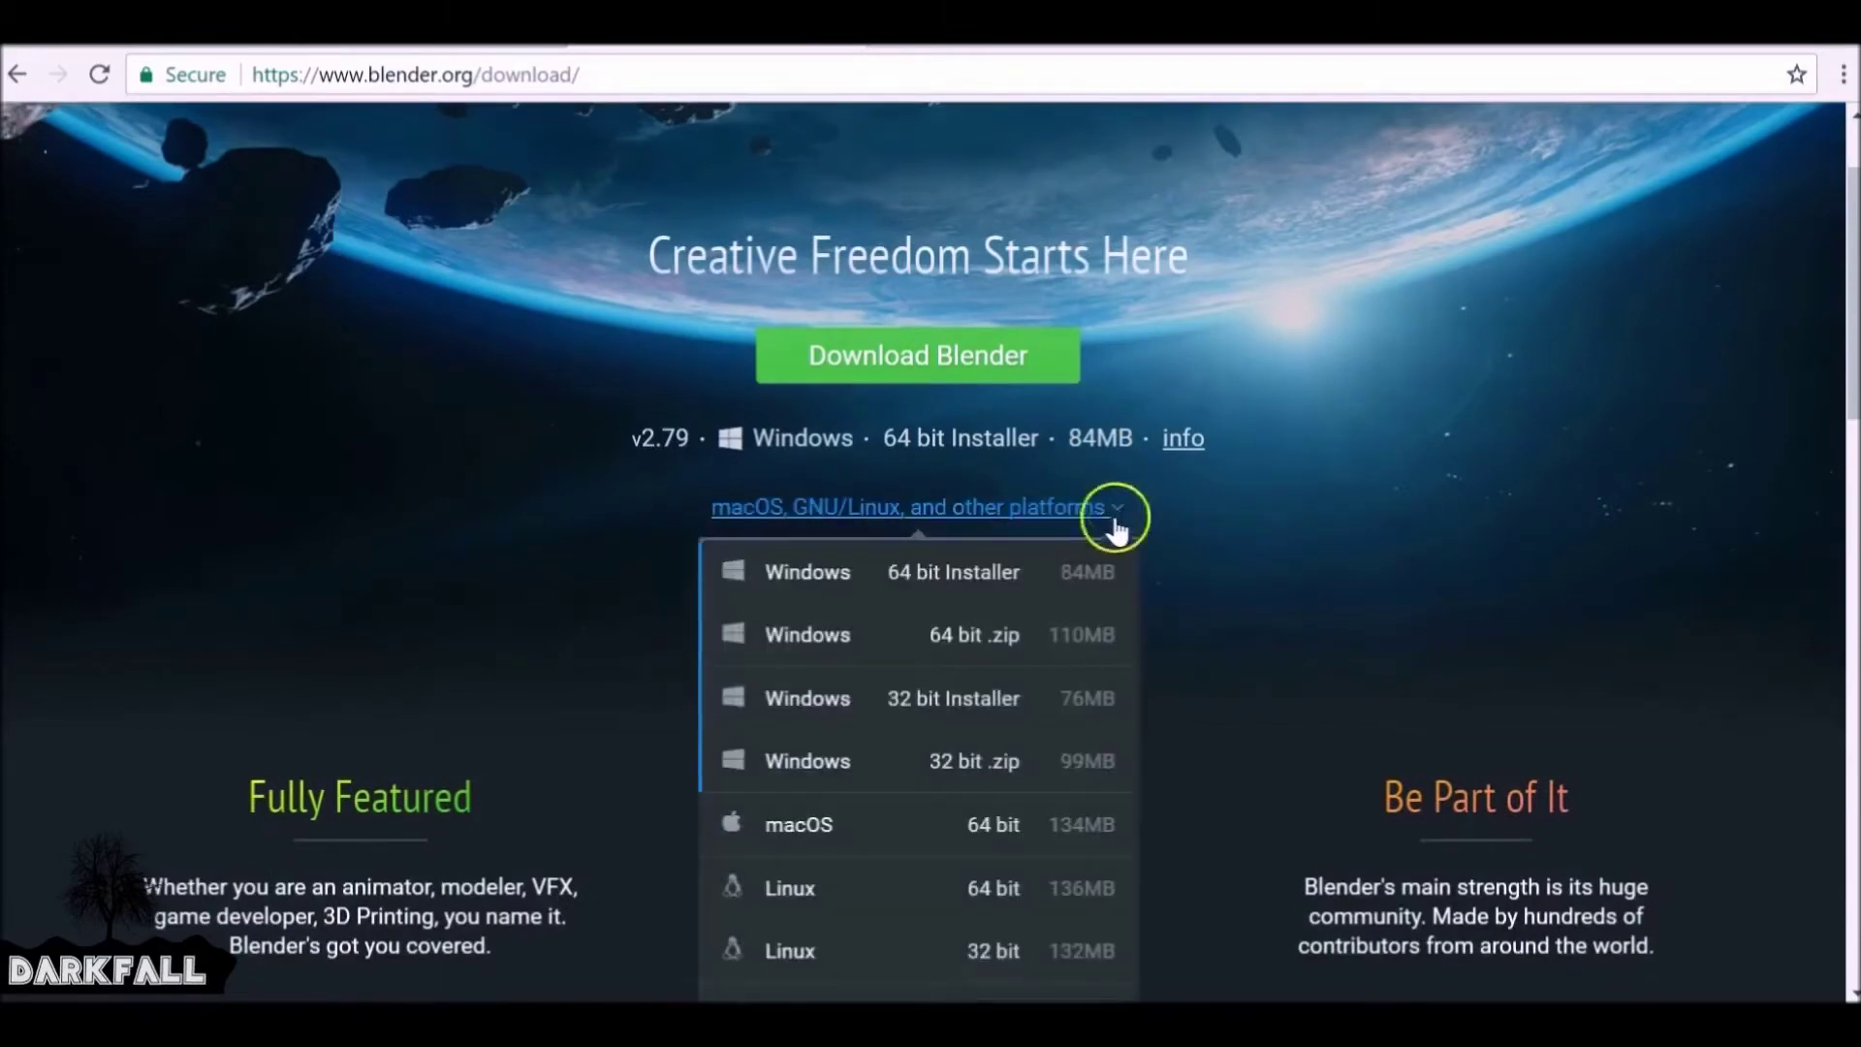
scroll(1114, 523, "down", 2)
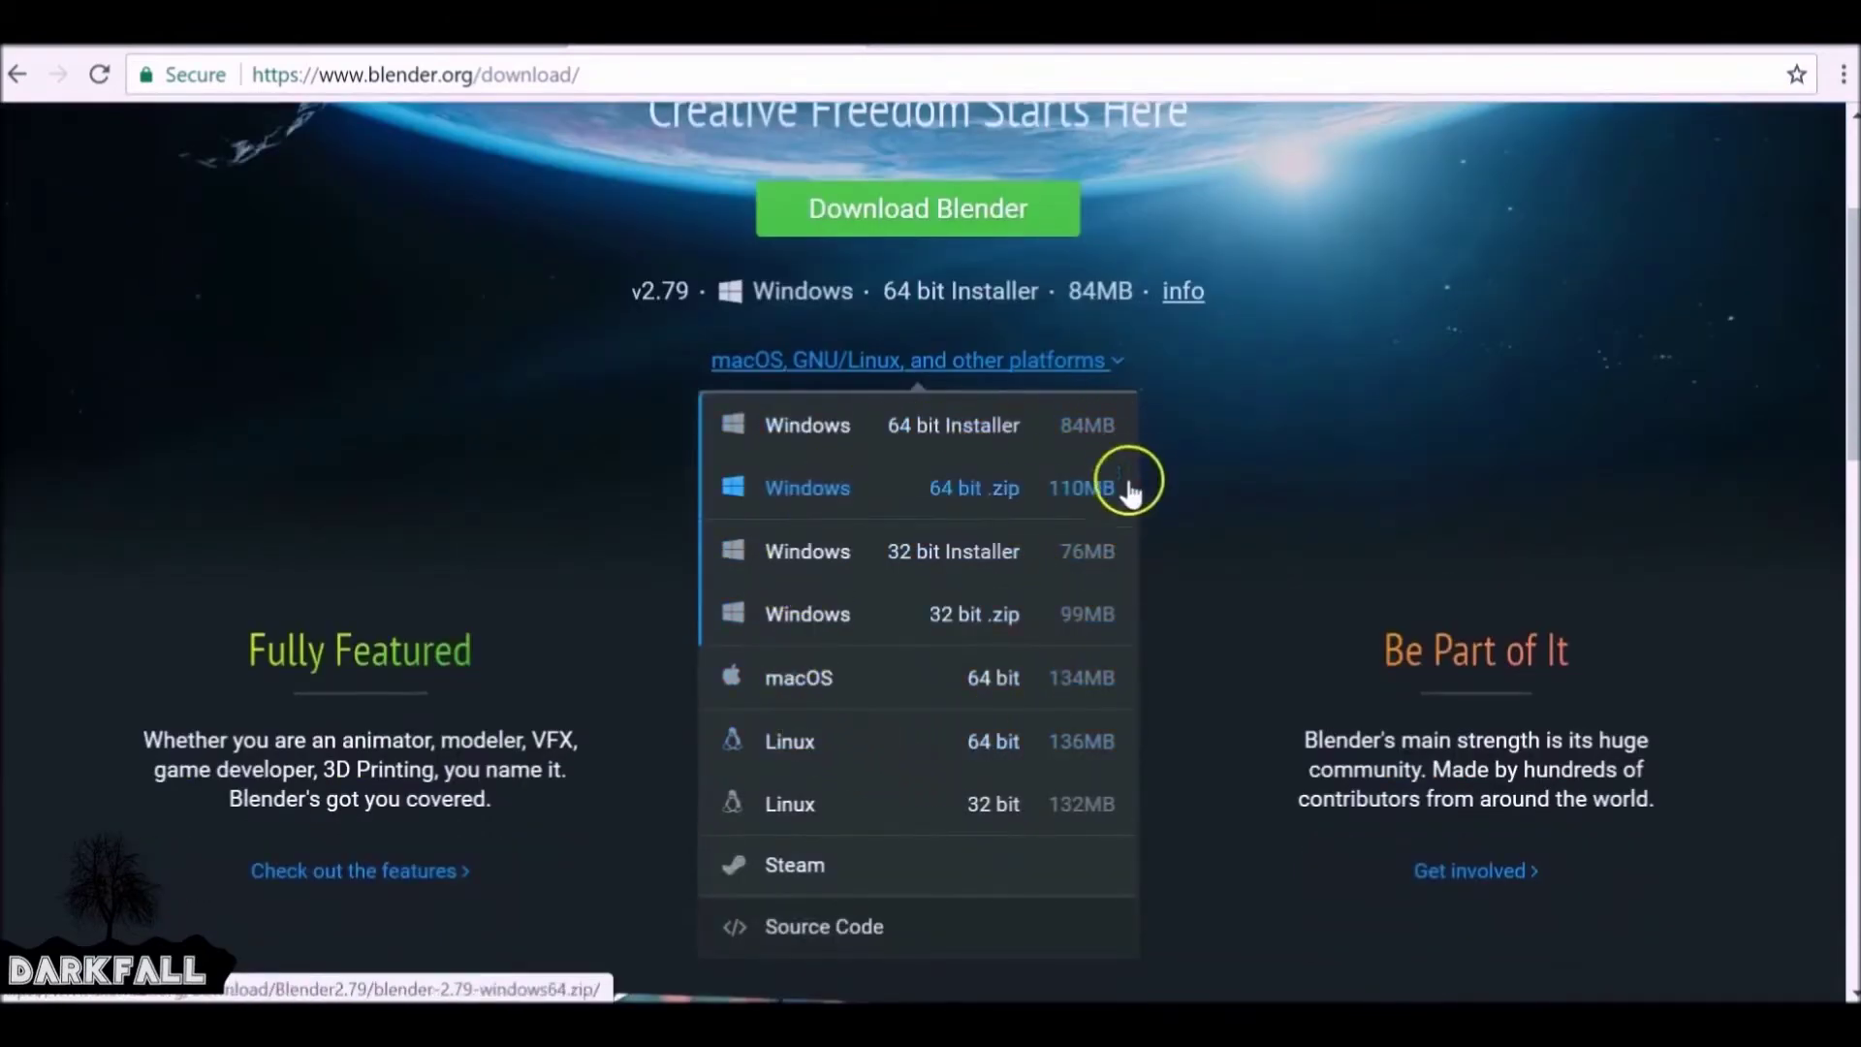
left_click(1191, 487)
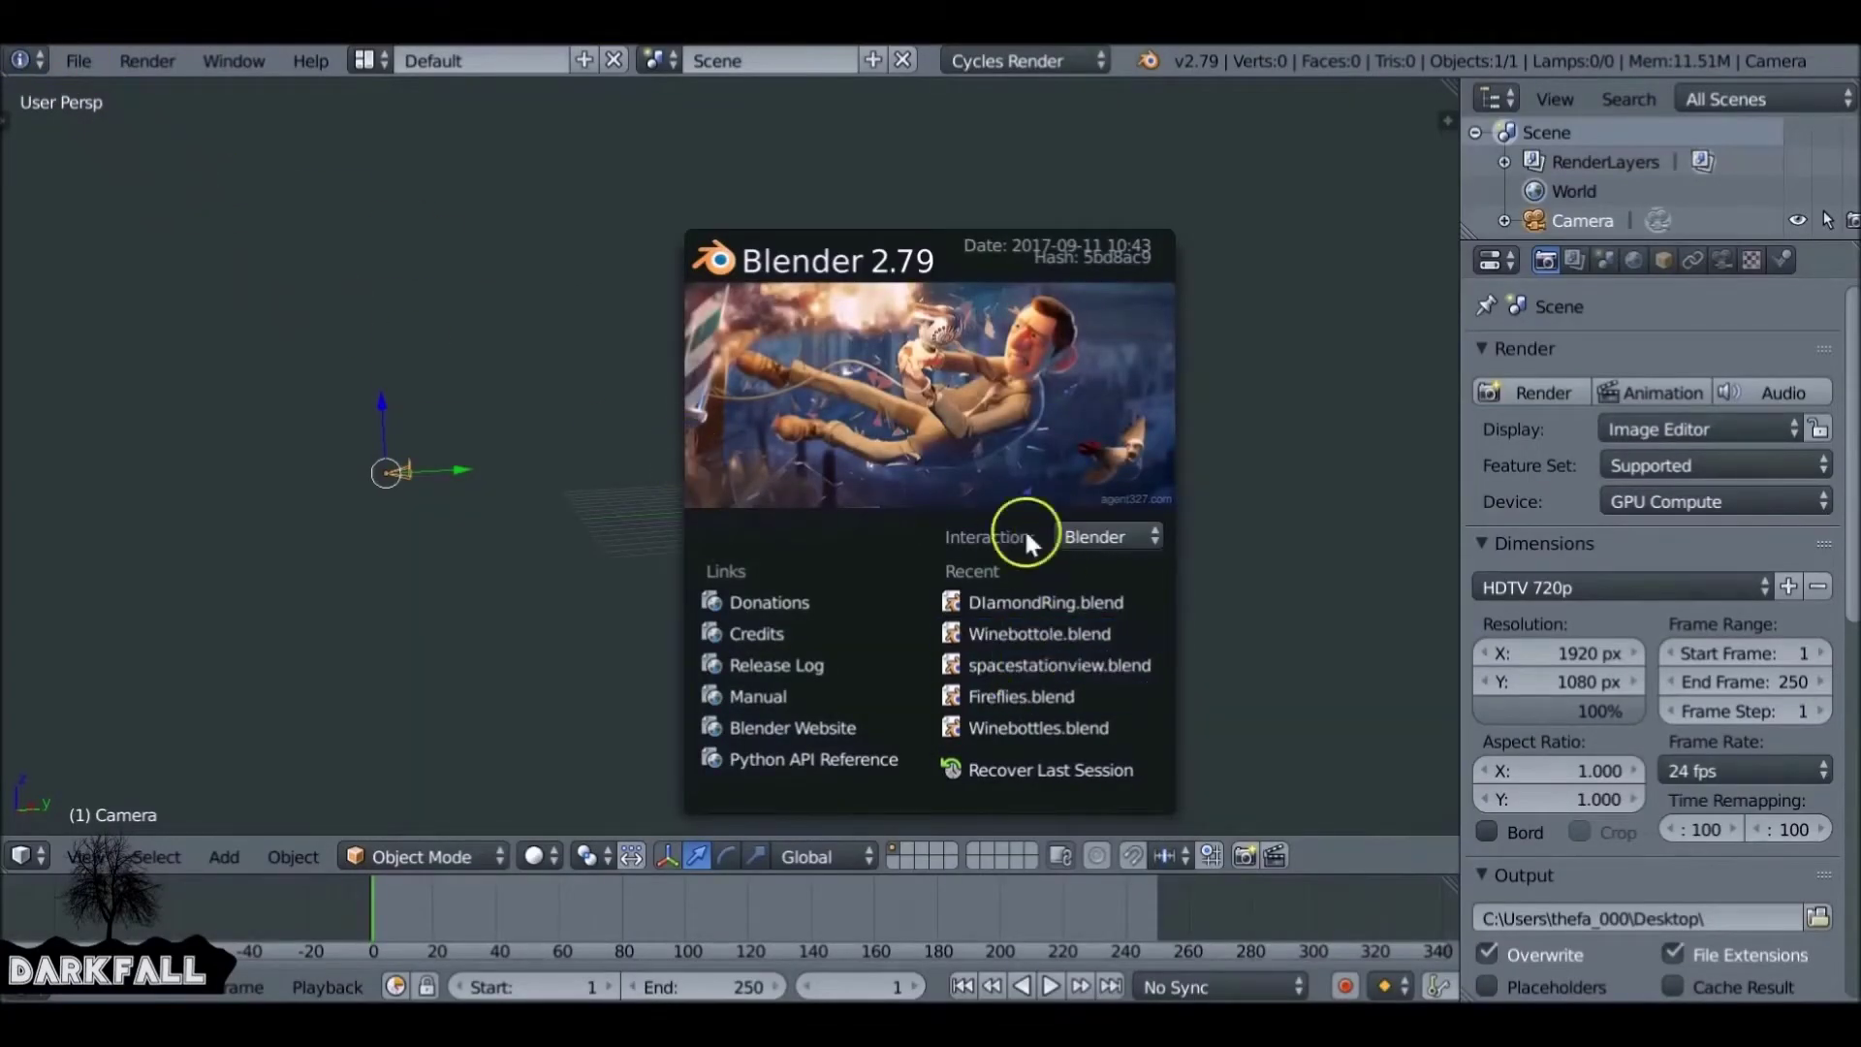
- Open DiamondRing.blend from recent files and lower Cycles render samples from 200 to 50
left_click(1022, 598)
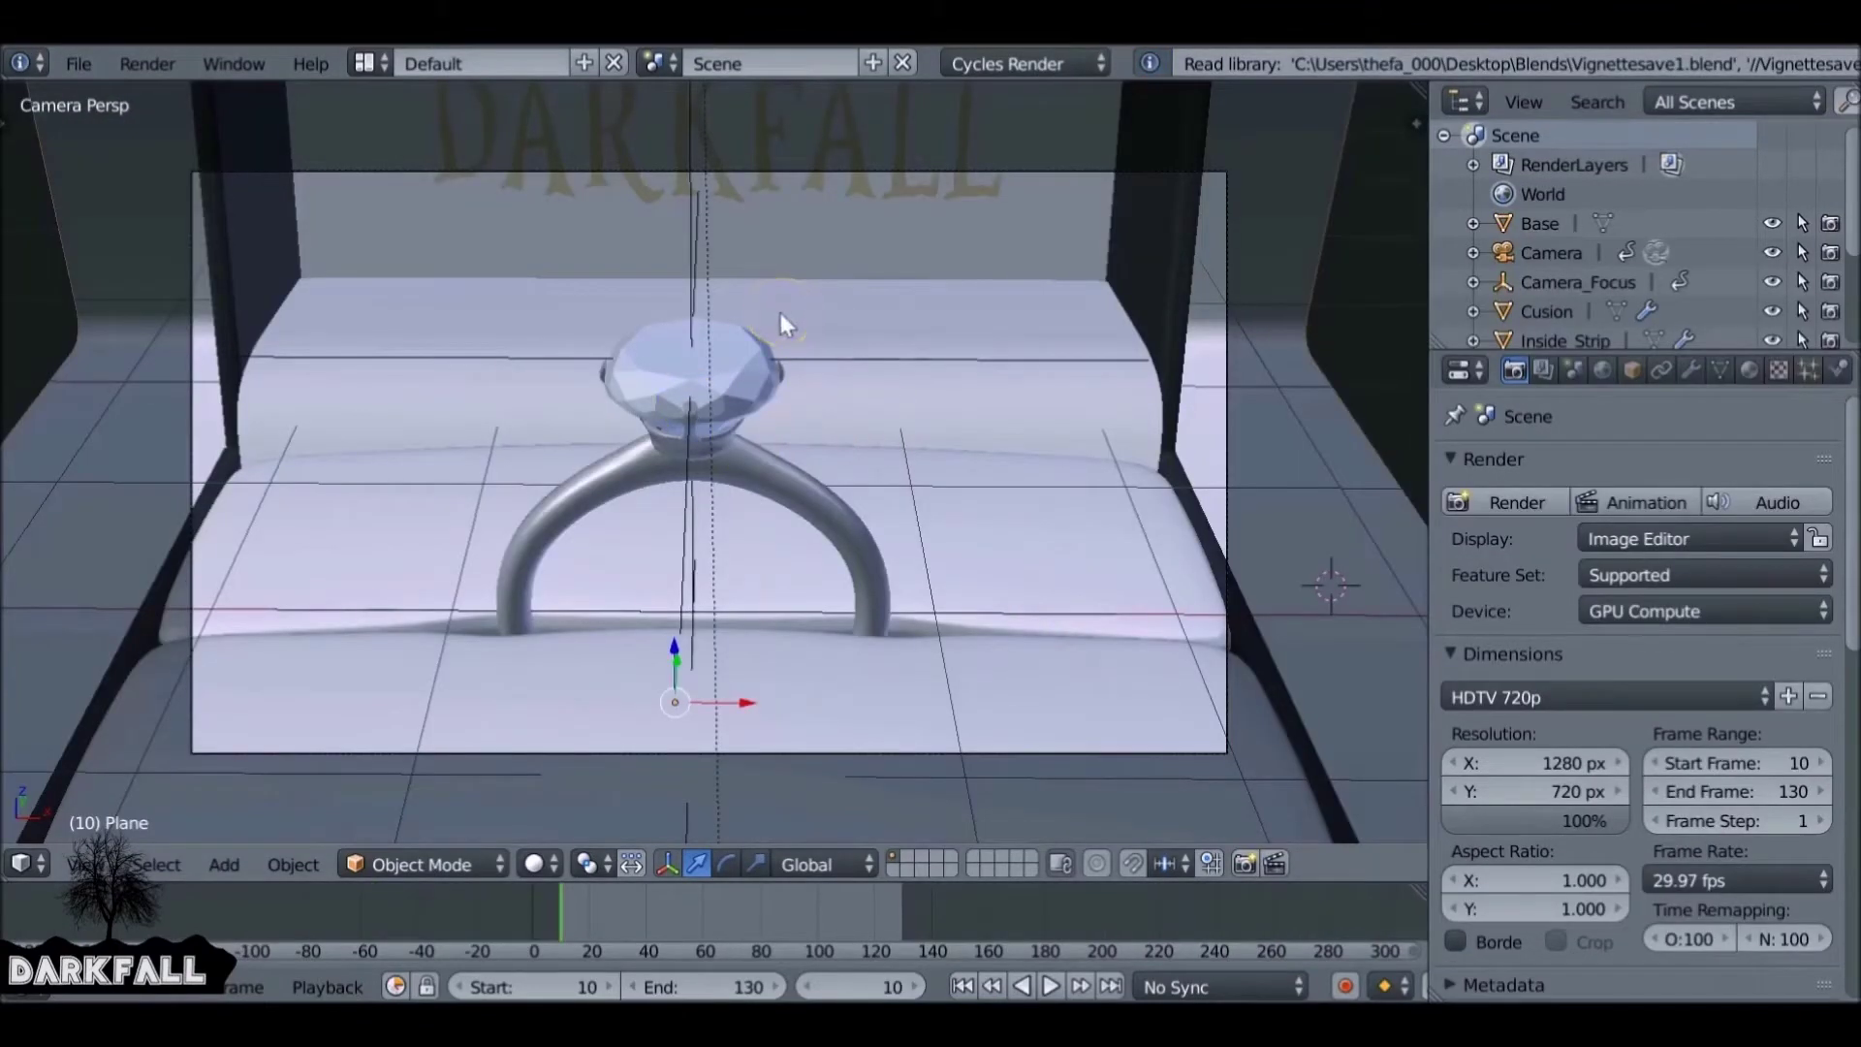
scroll(1614, 502, "down", 6)
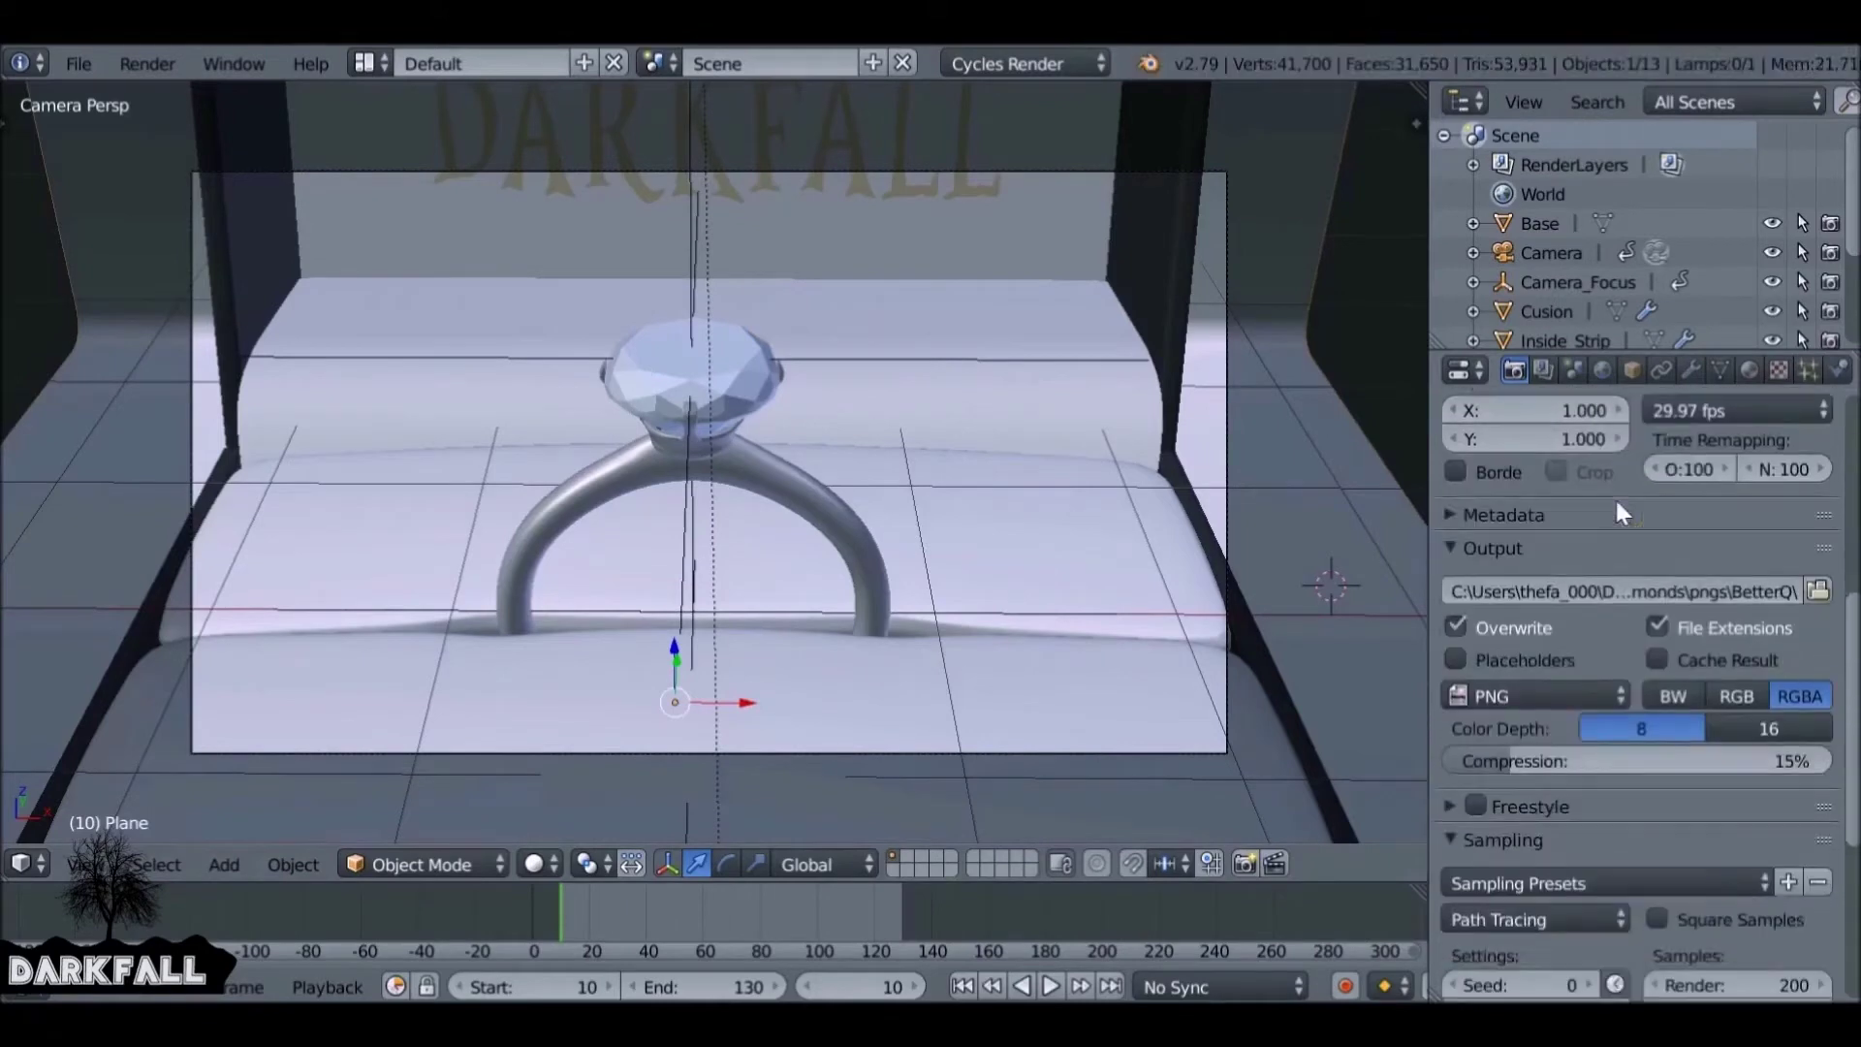
scroll(1629, 542, "down", 6)
left_click(1777, 748)
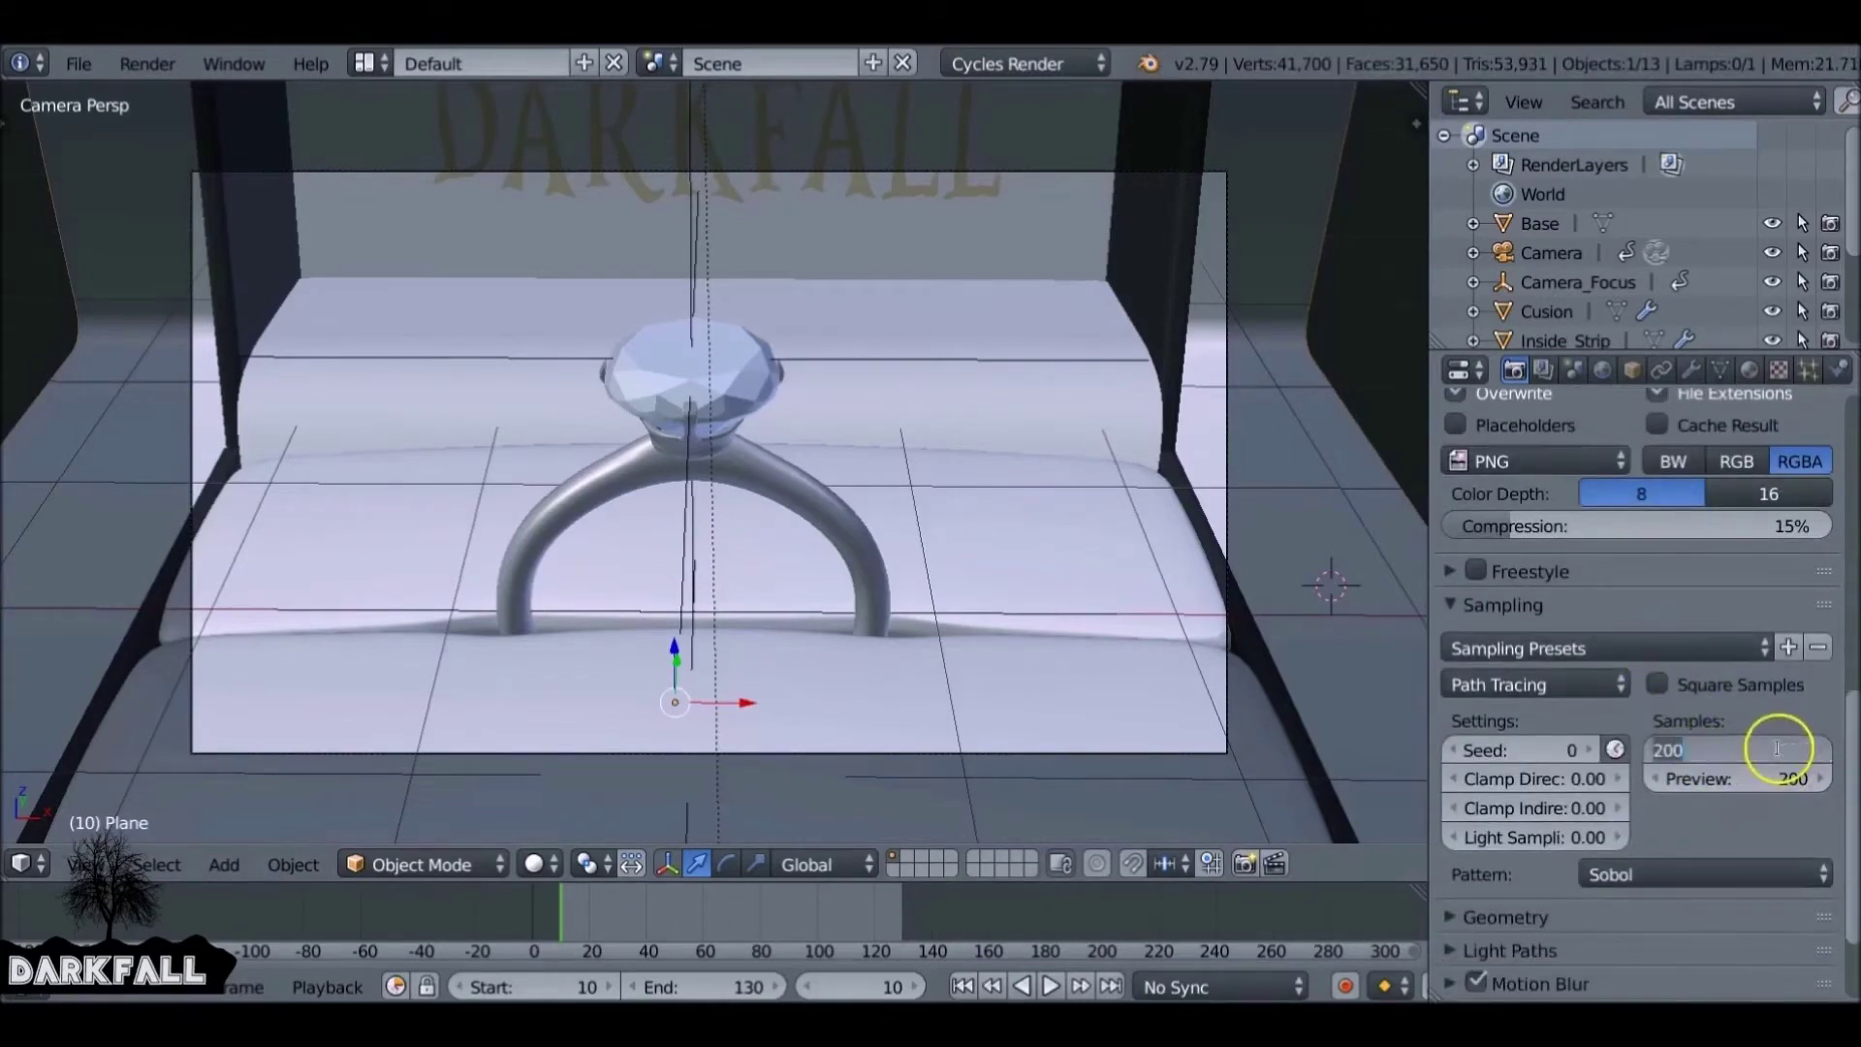
type("50")
key("Return")
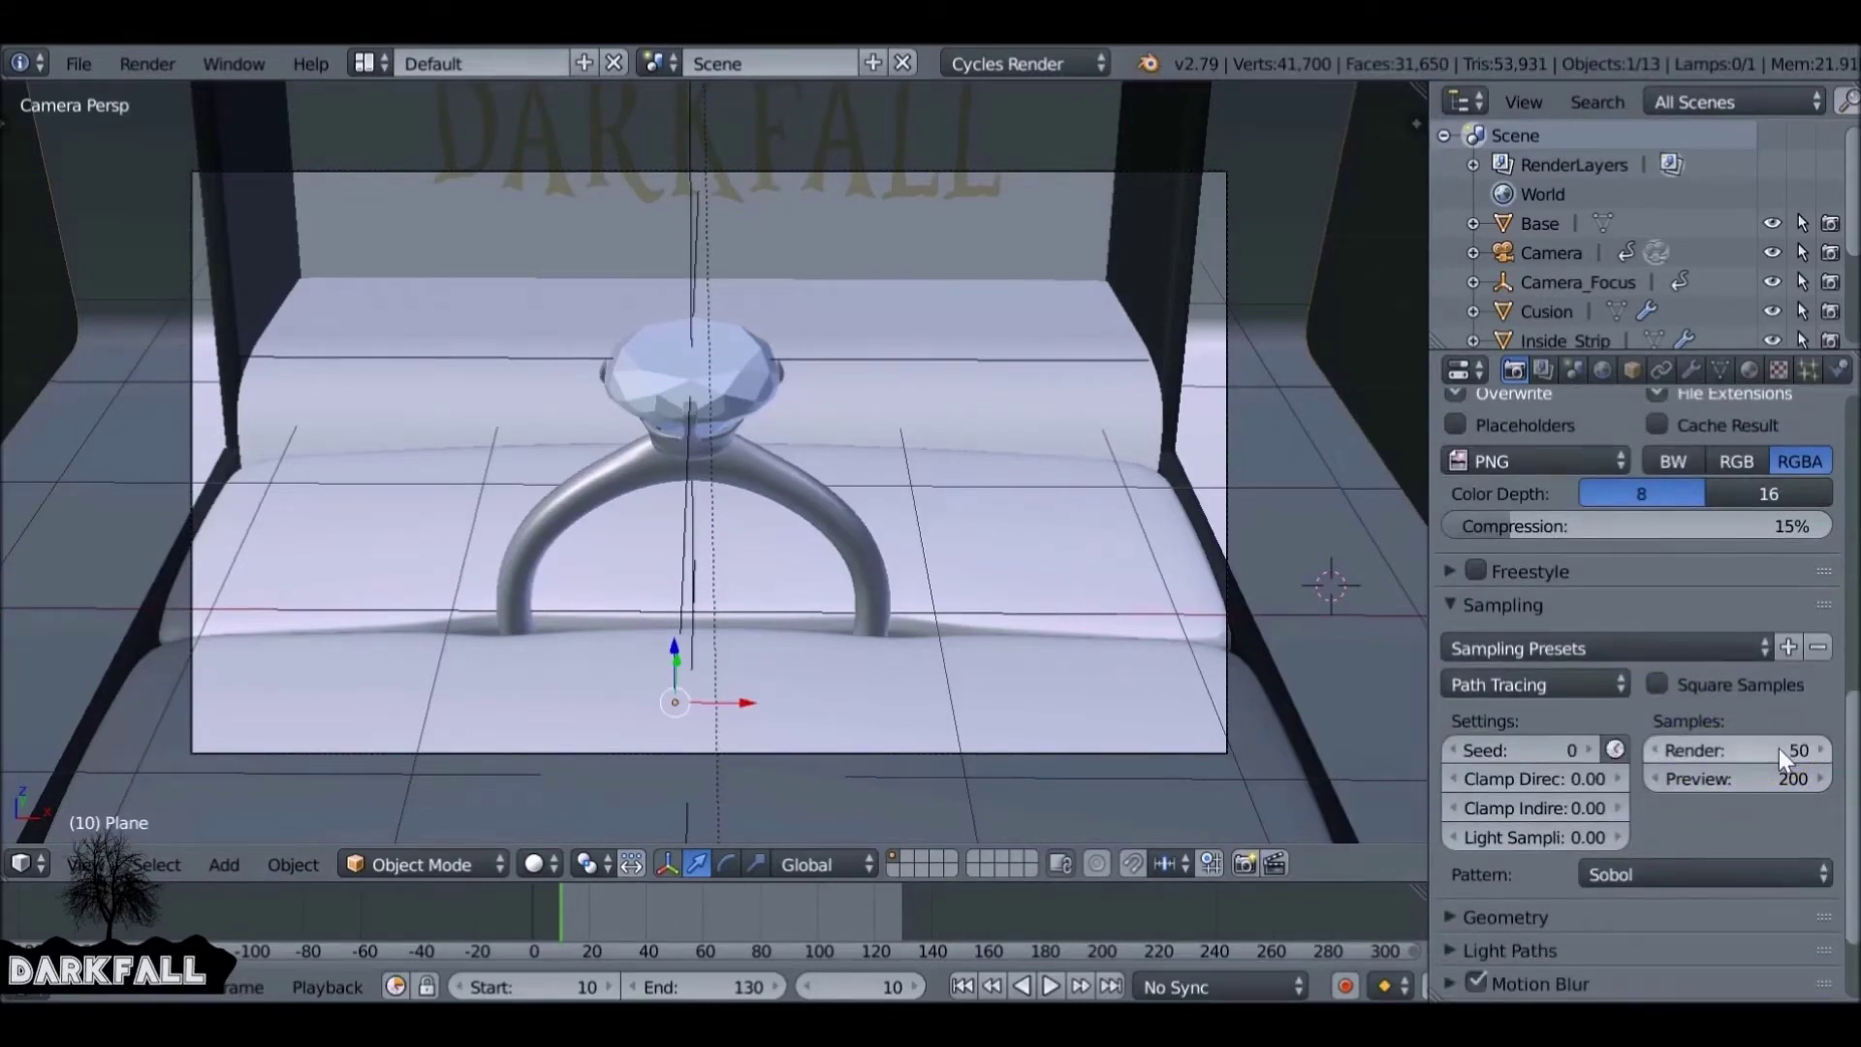
scroll(1769, 741, "up", 10)
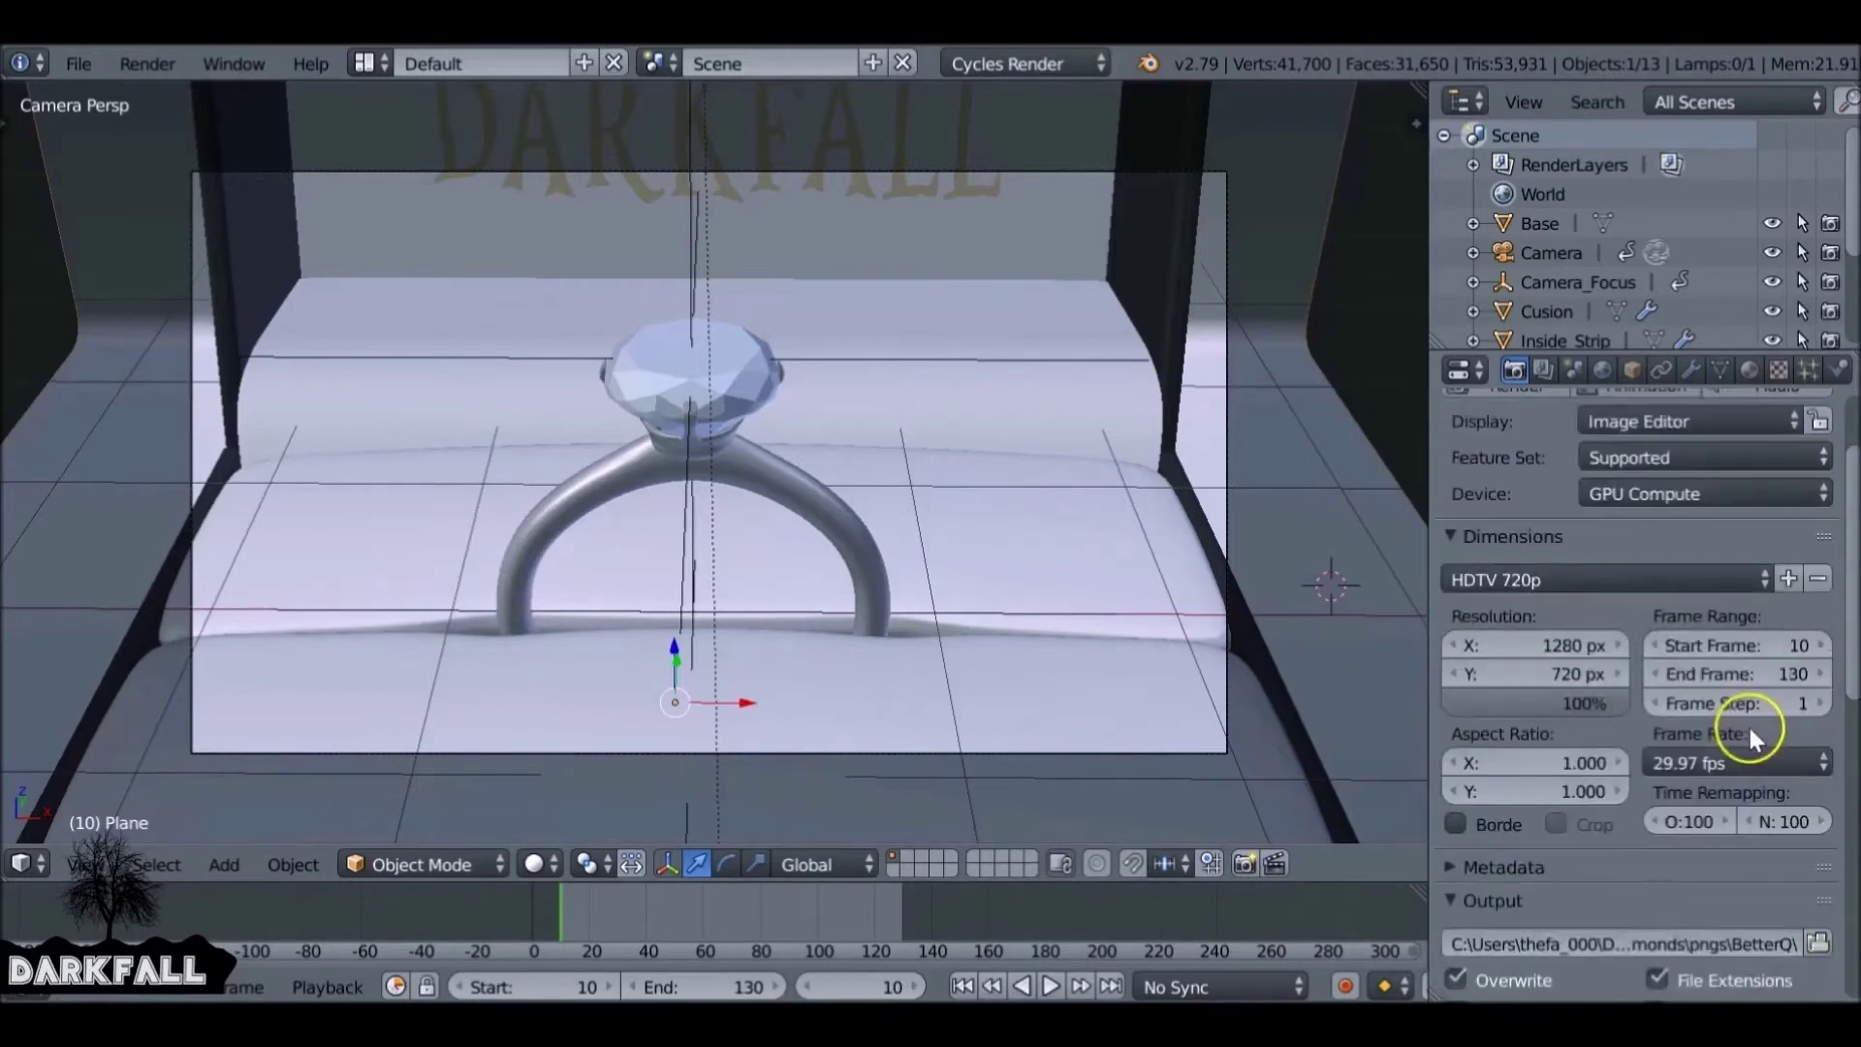
- Render frame 10 at 50 samples into Slot 1 and zoom in on the box wall to inspect noise
left_click(1509, 504)
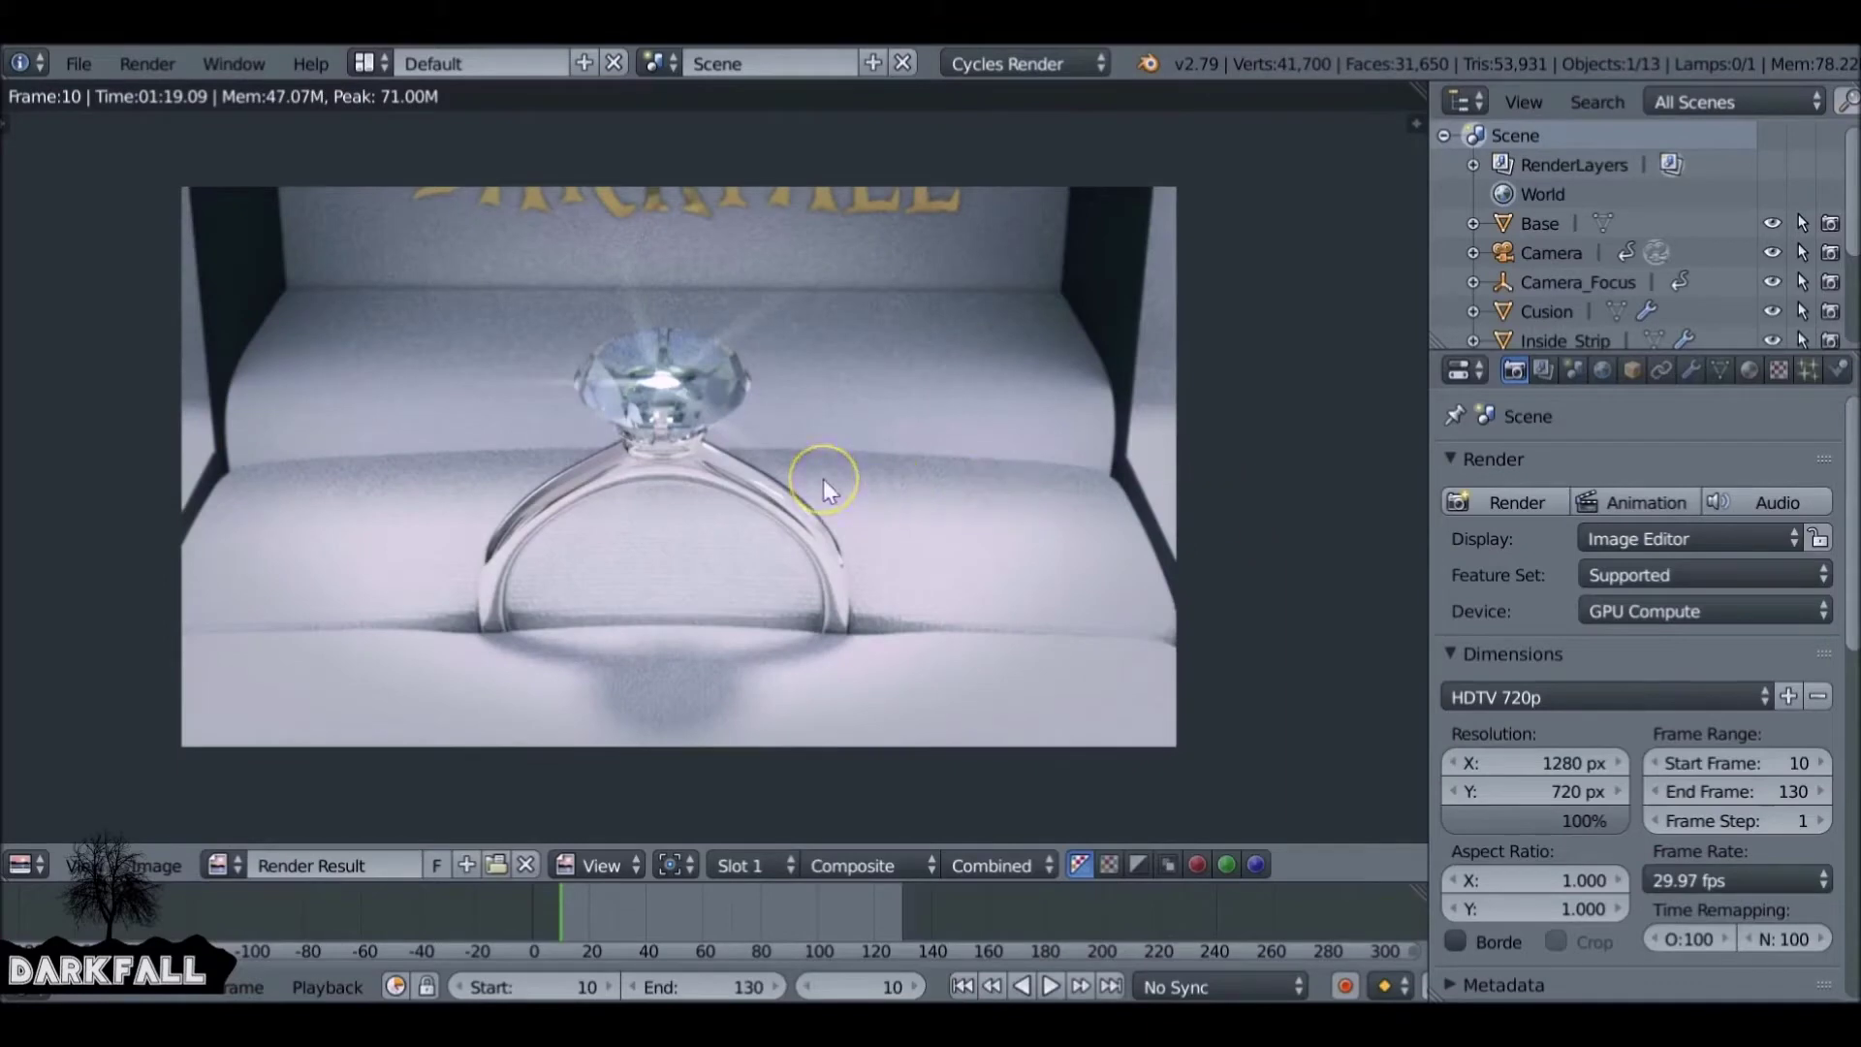
middle_click_drag(736, 509, 599, 474, "ctrl")
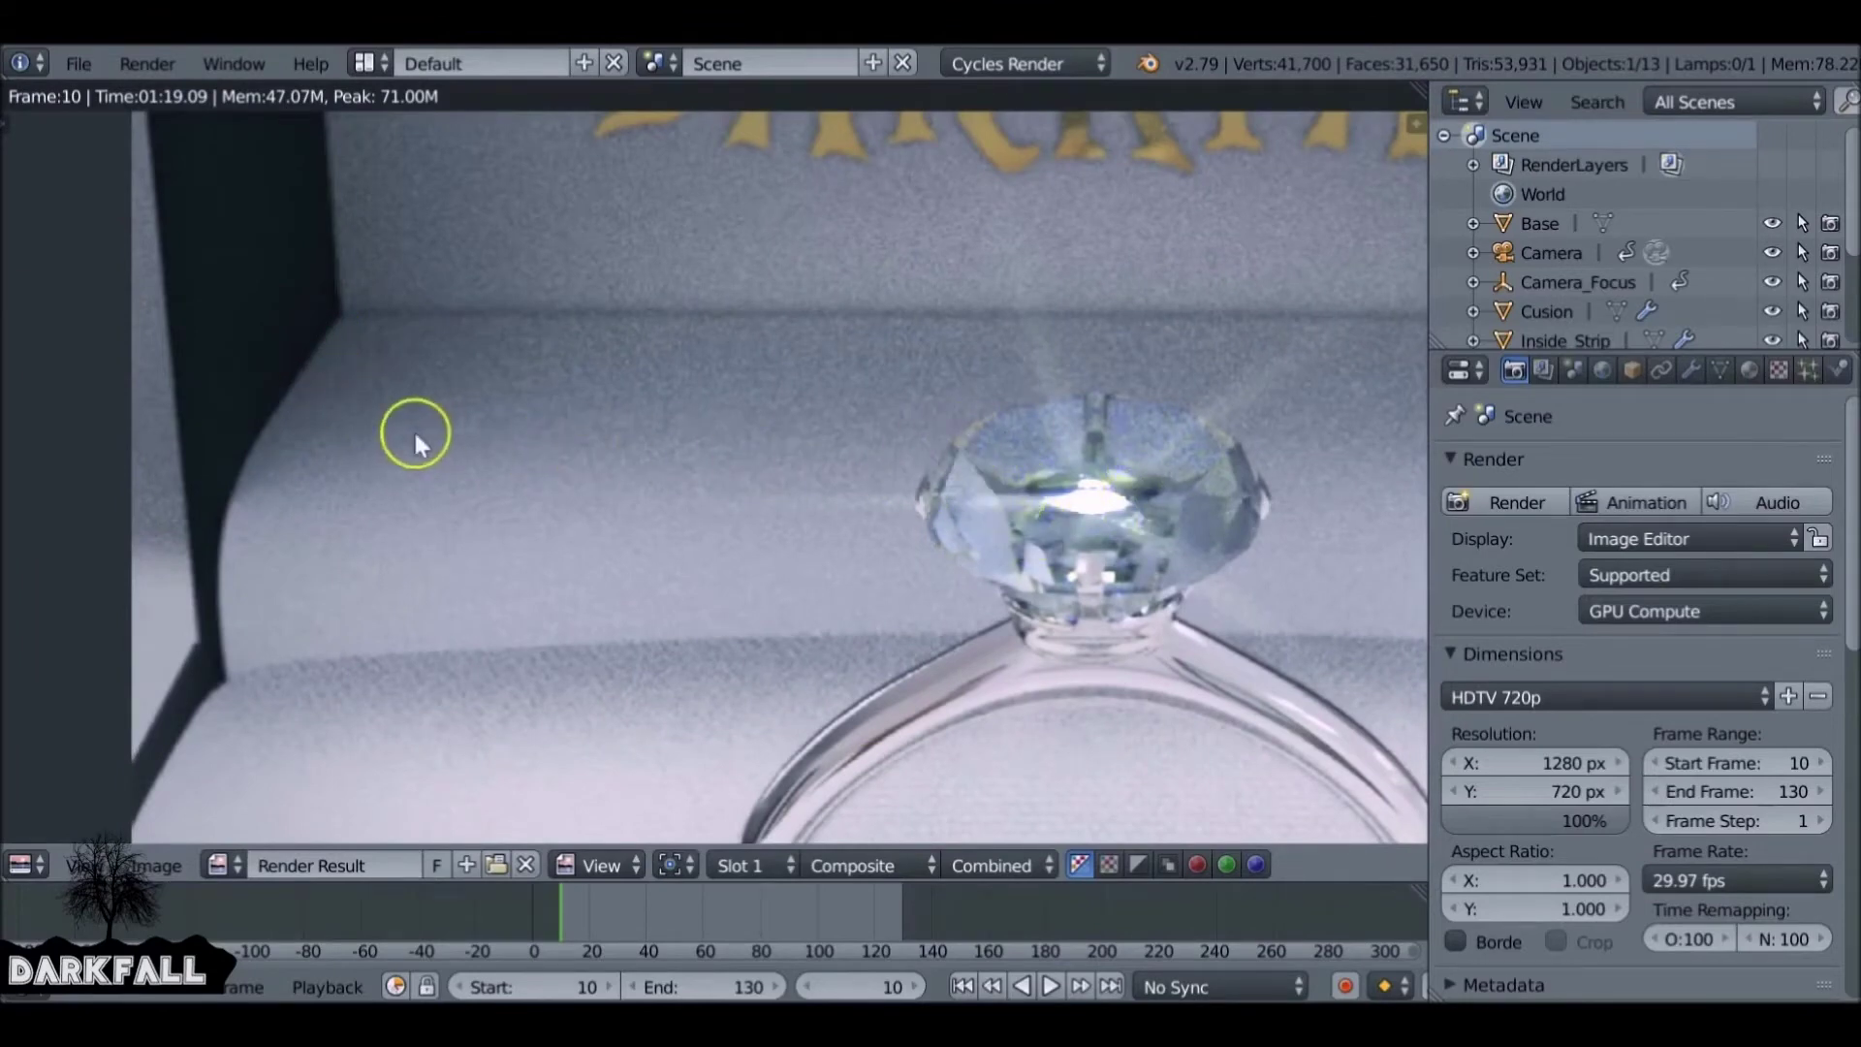
middle_click_drag(415, 433, 565, 374, "ctrl")
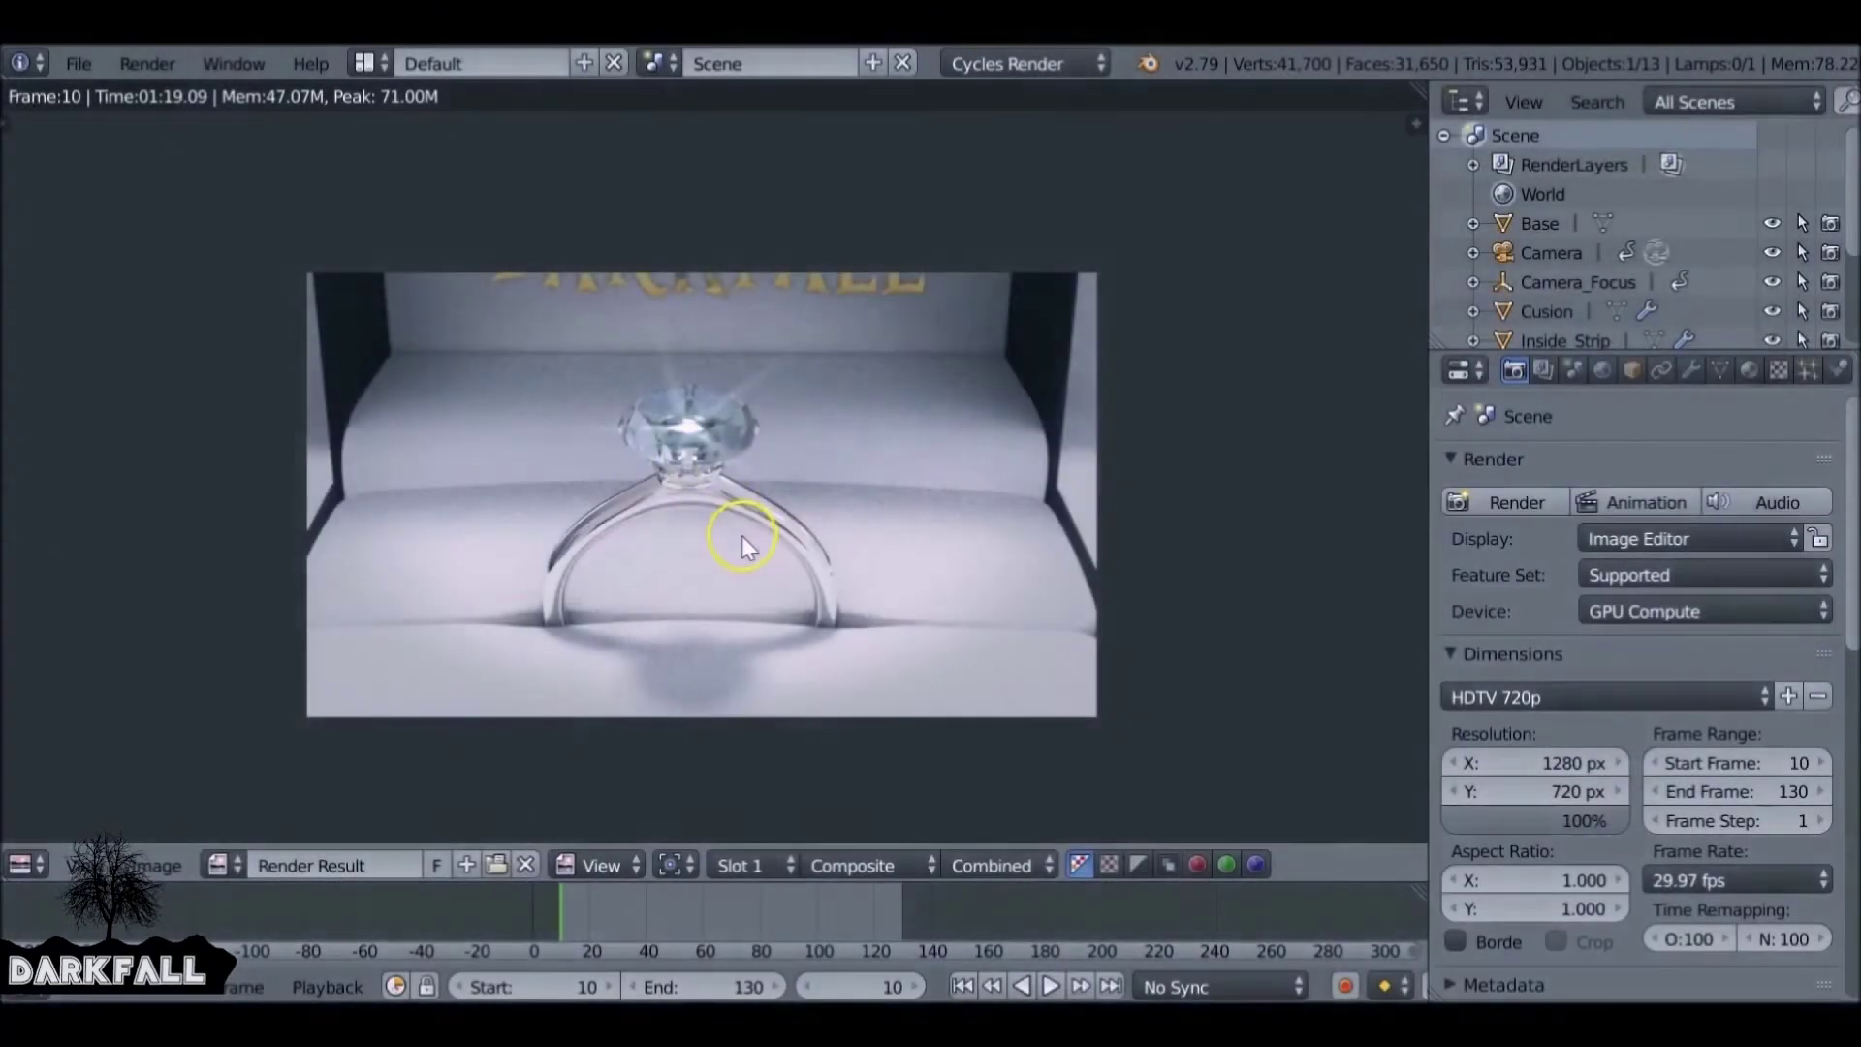
left_click(746, 863)
- Switch to empty render Slot 2, compare it with Slot 1, and bring up the render layer settings
key("j")
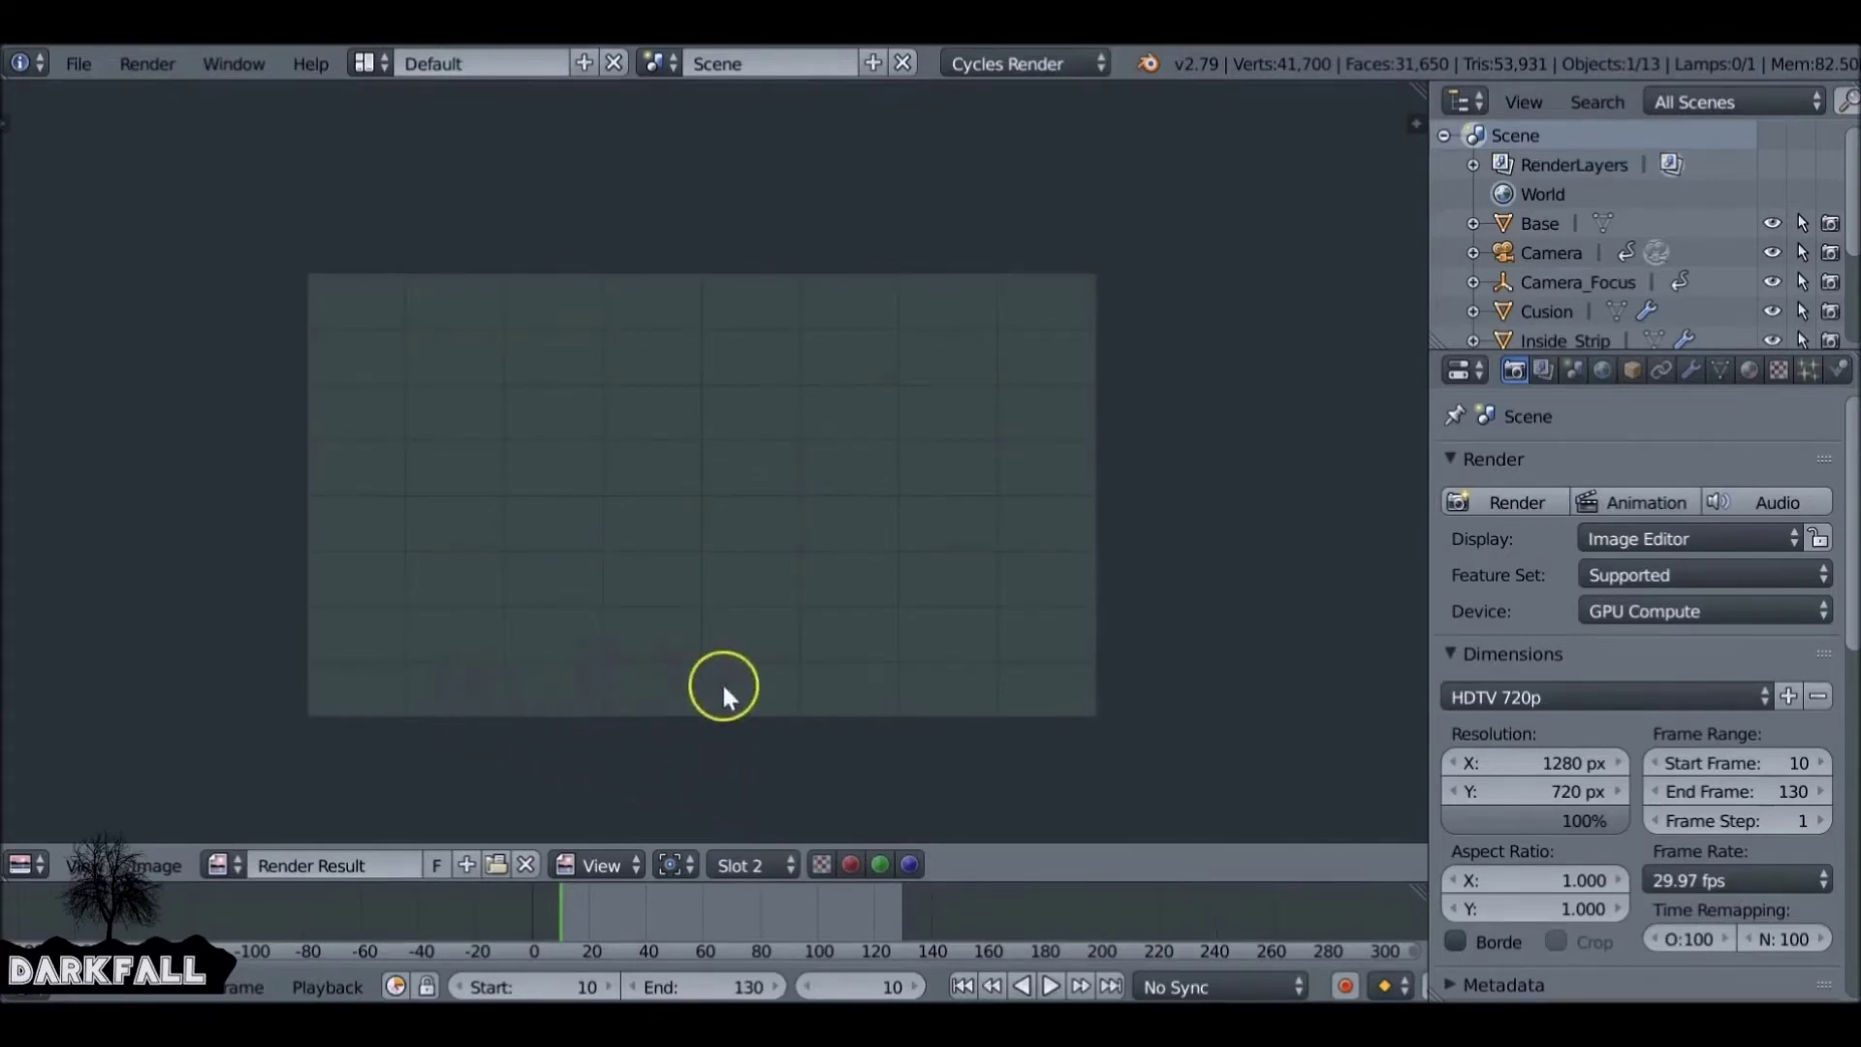
key("j")
key("j")
key("j")
key("j")
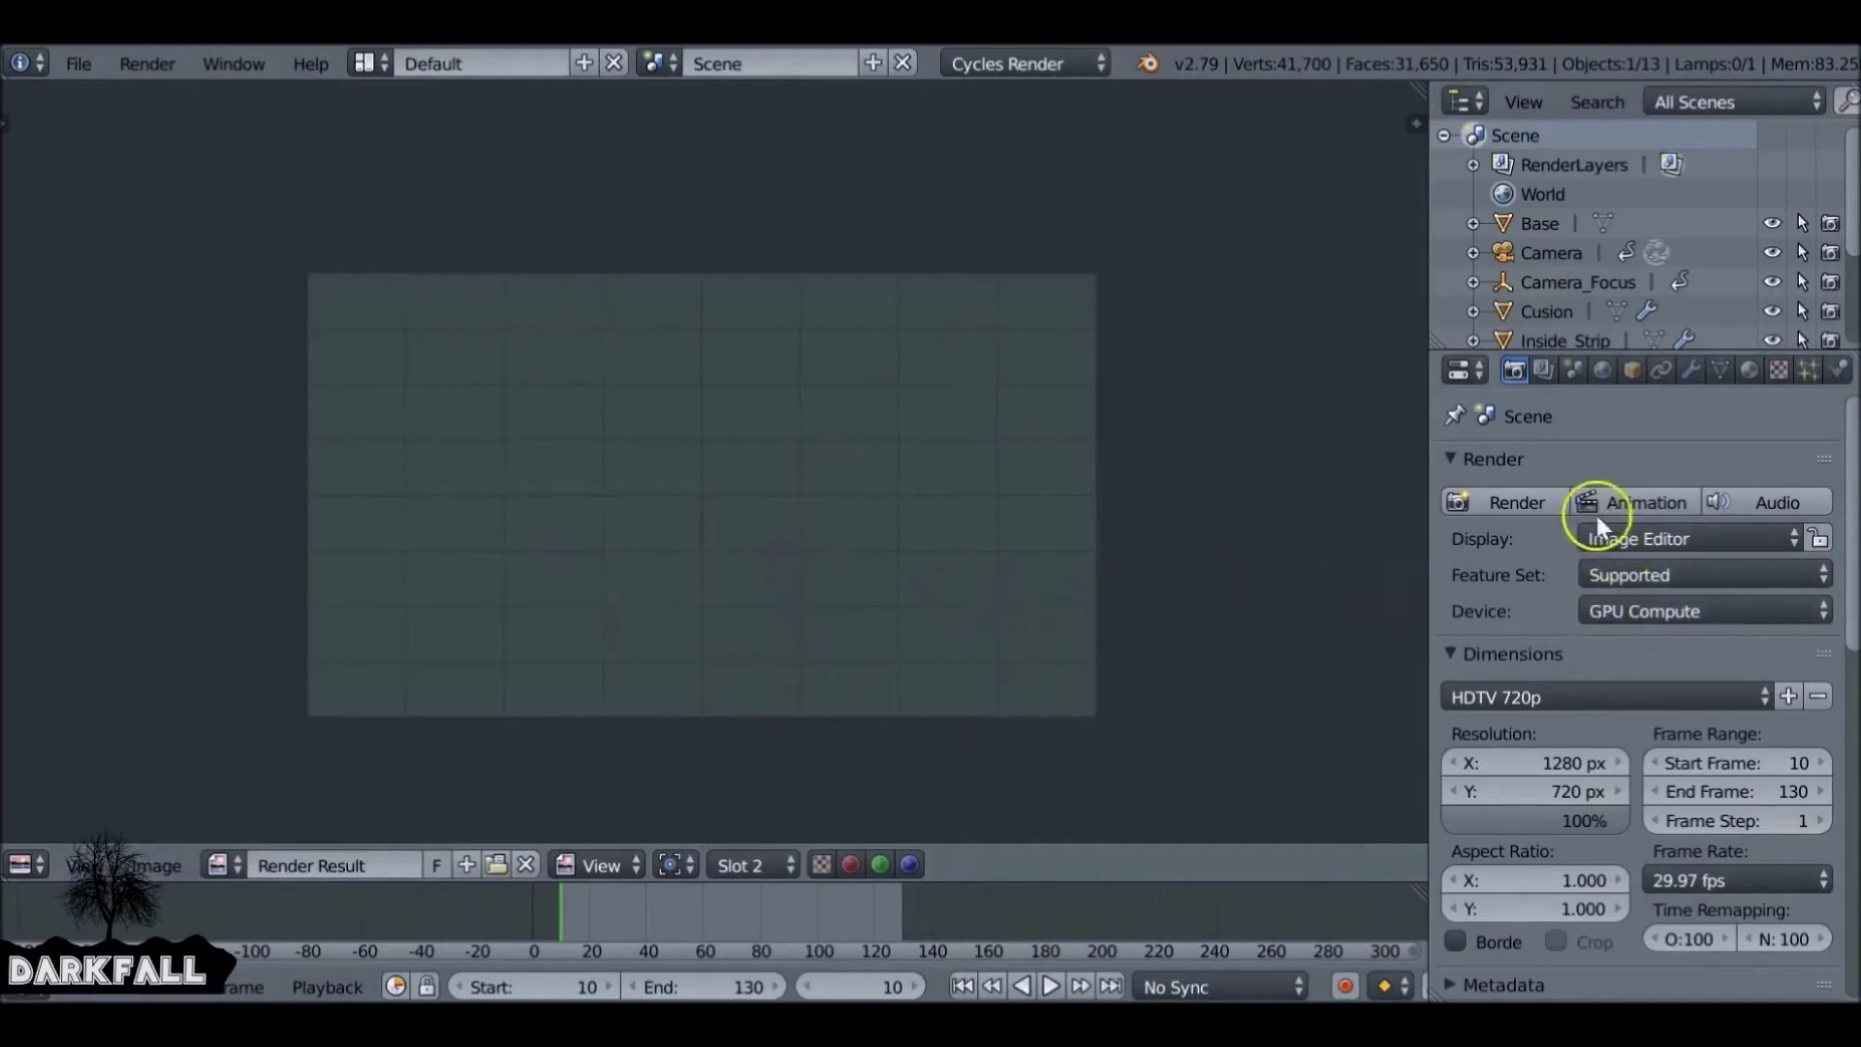
scroll(1590, 581, "down", 5)
scroll(1589, 630, "down", 15)
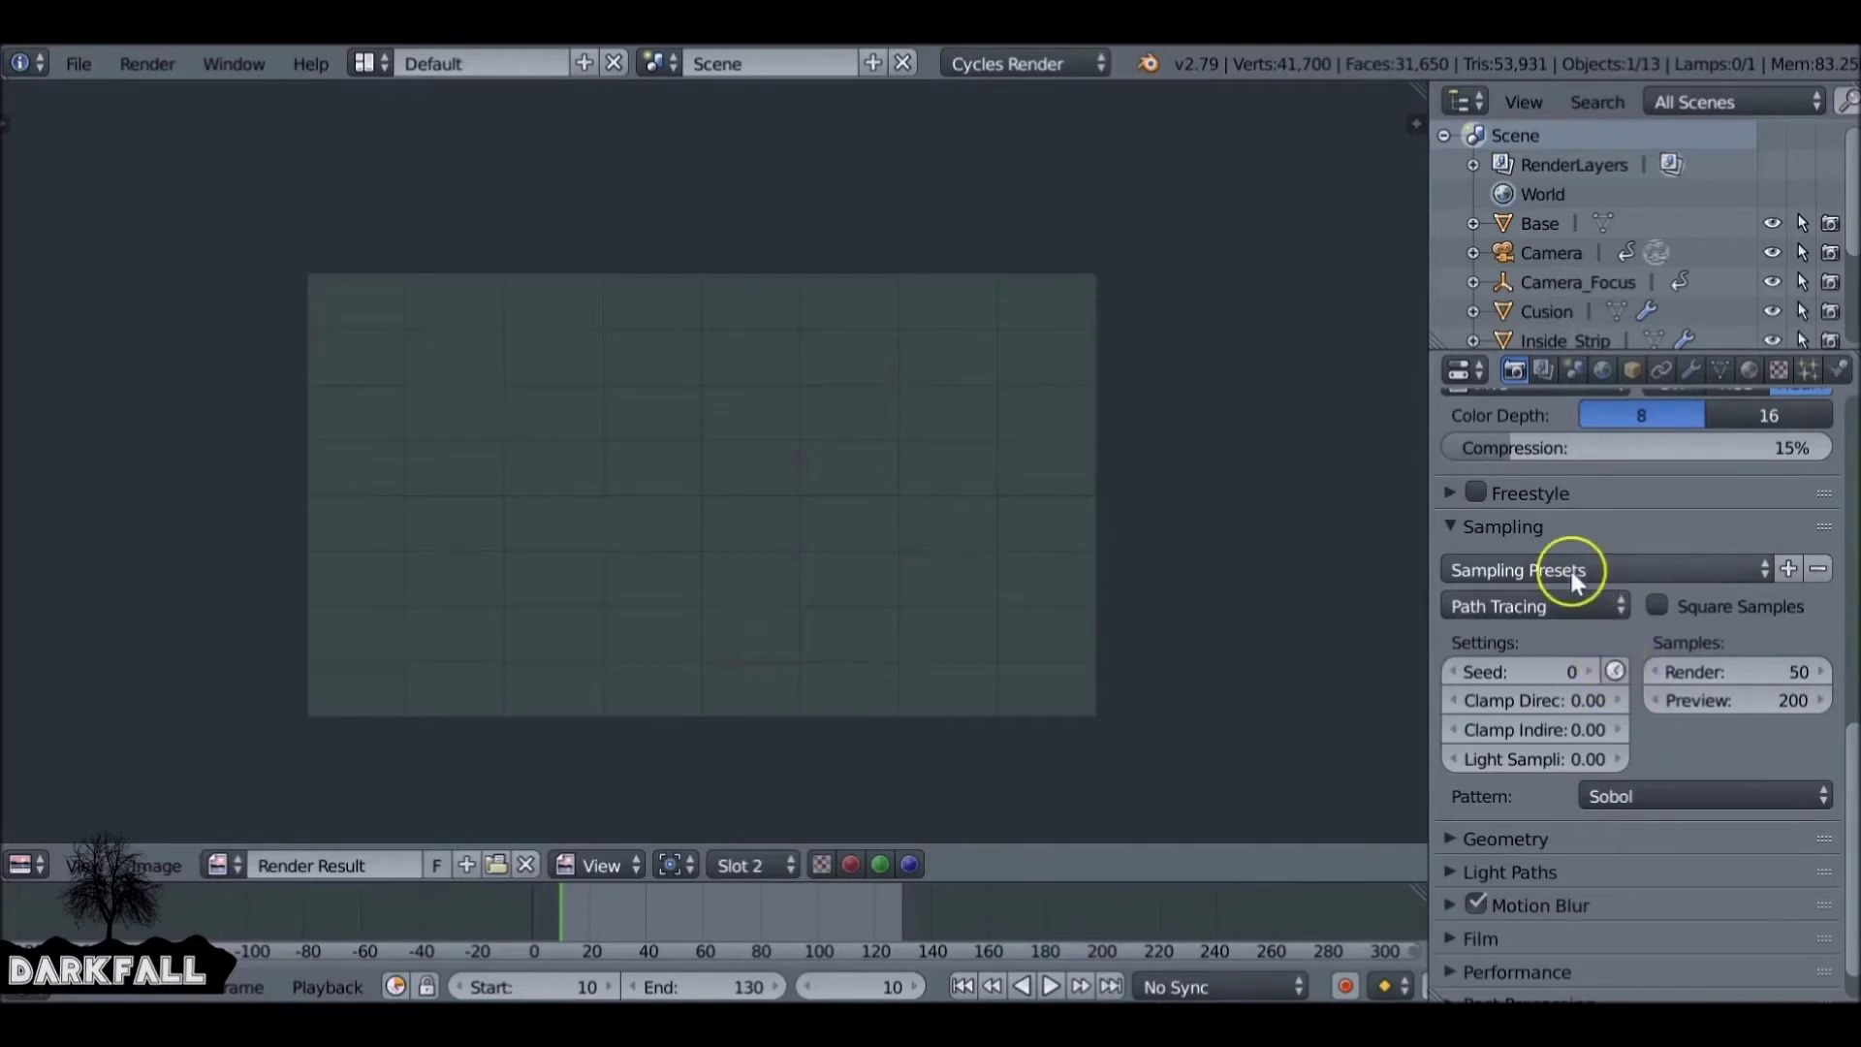
left_click(1543, 369)
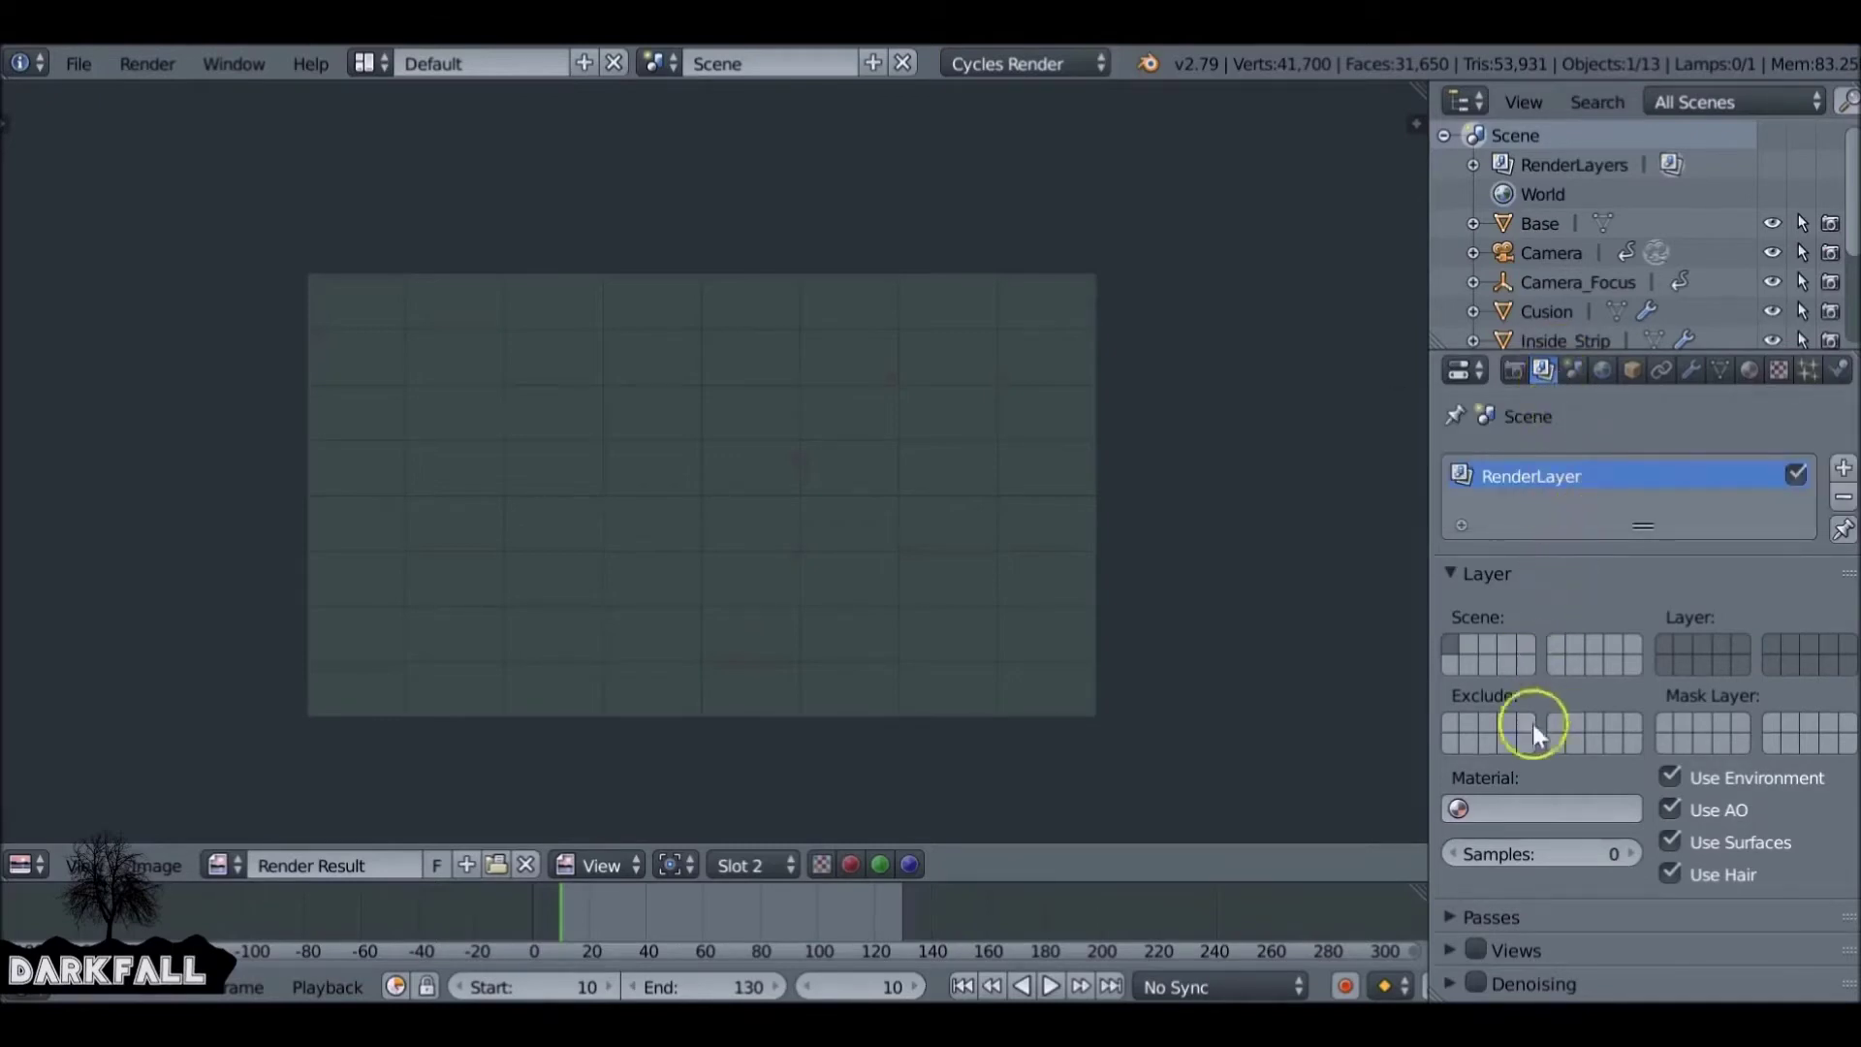
- Enable Denoising on the RenderLayer at radius 8 and strength 0.50
left_click(1451, 985)
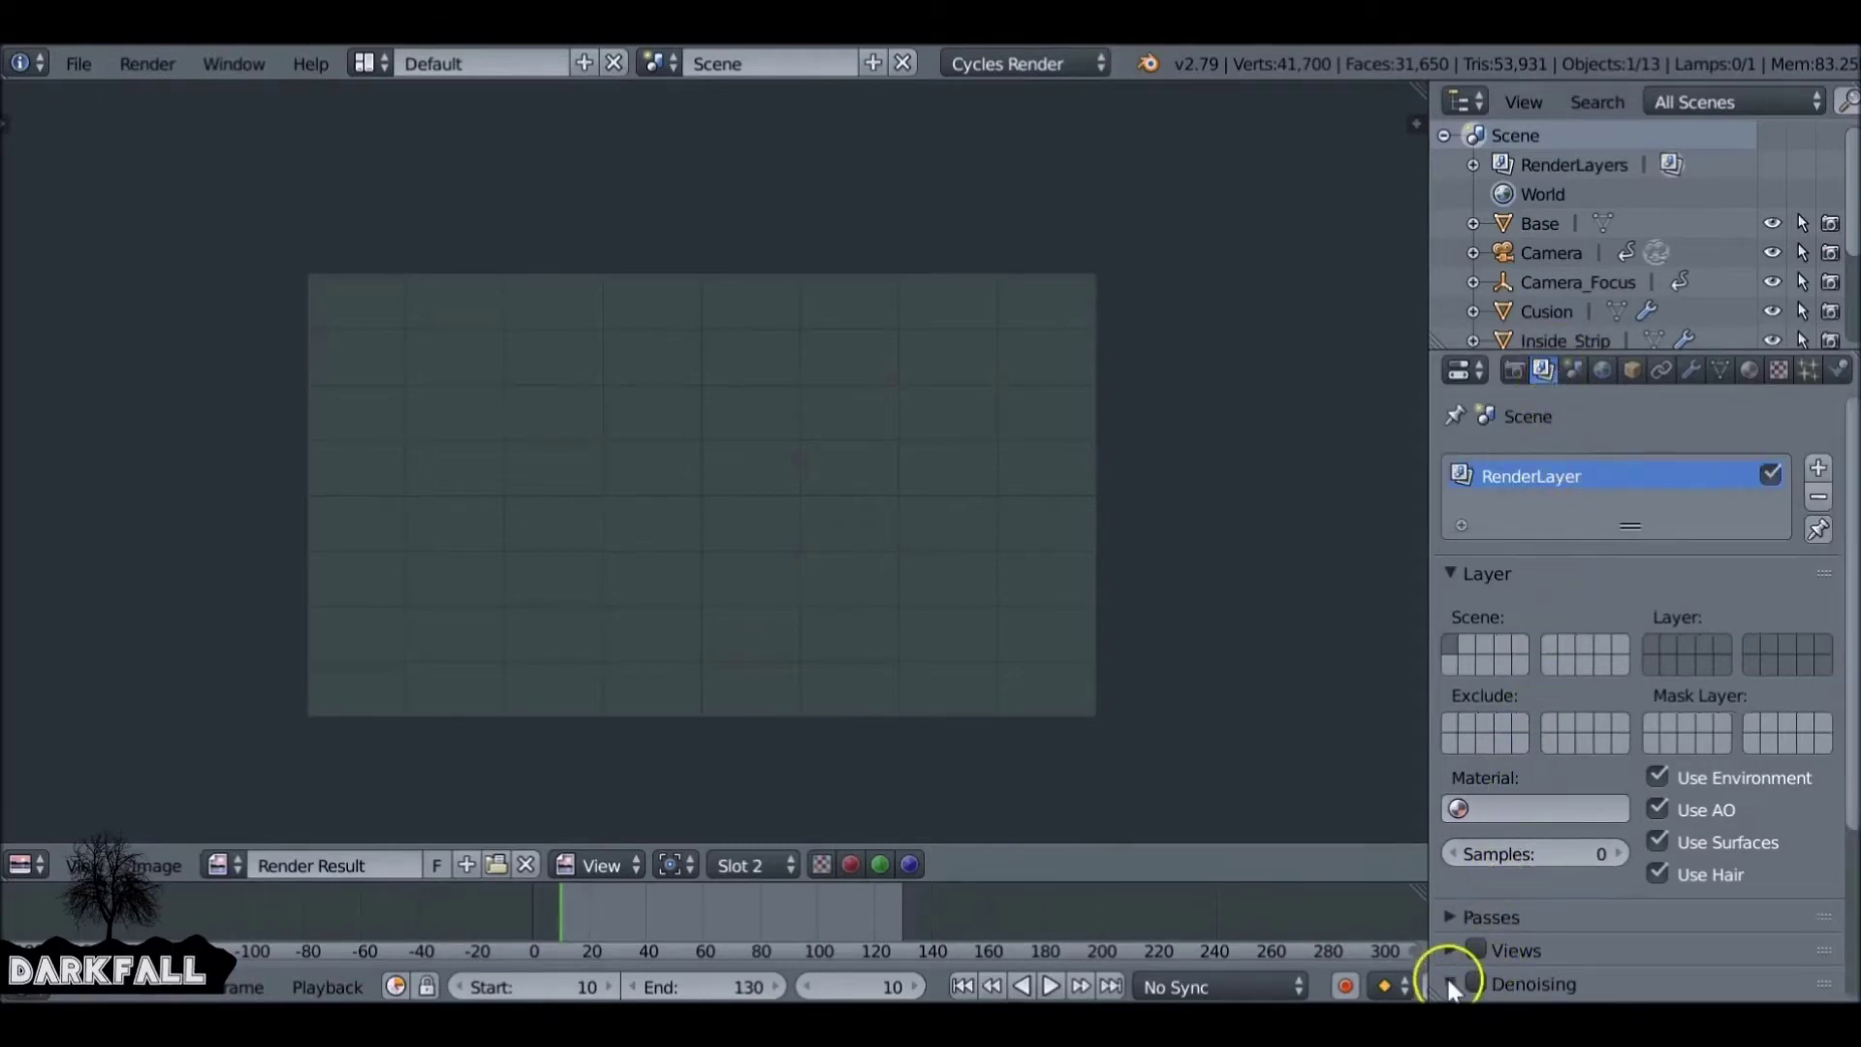
scroll(1454, 973, "down", 6)
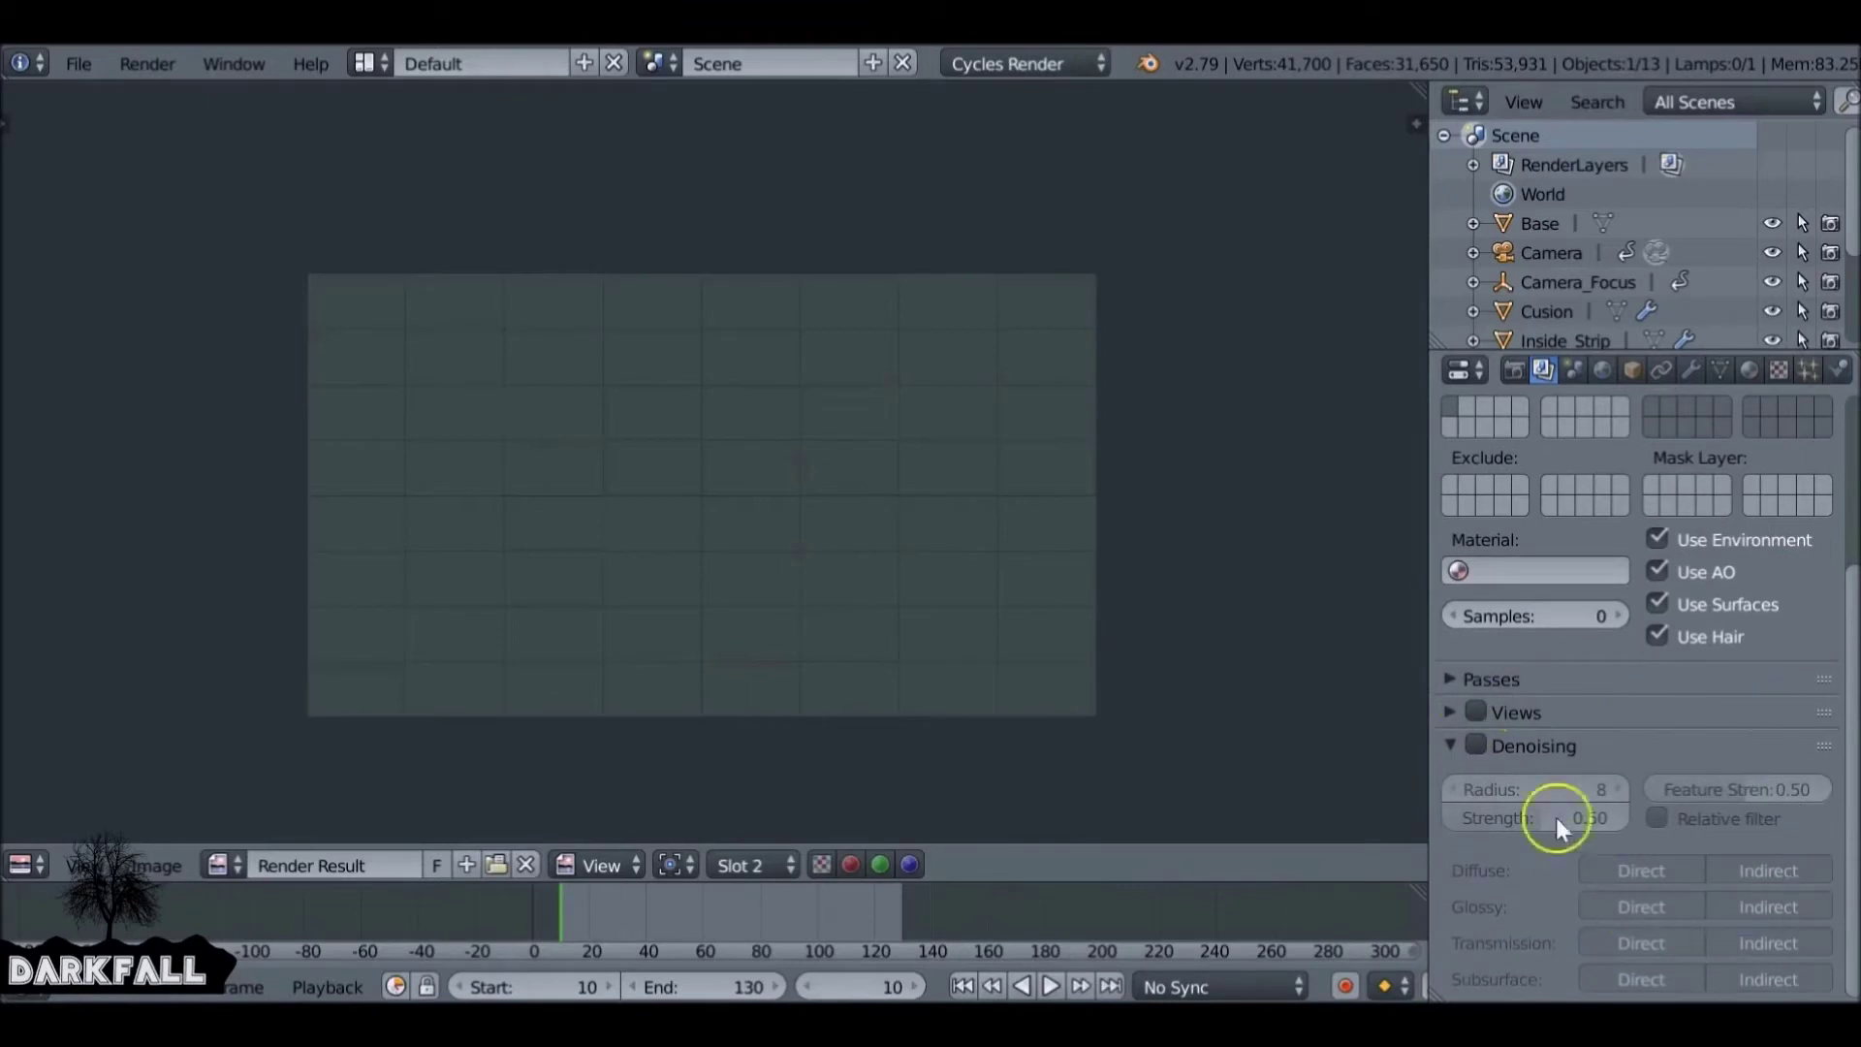
left_click(1475, 741)
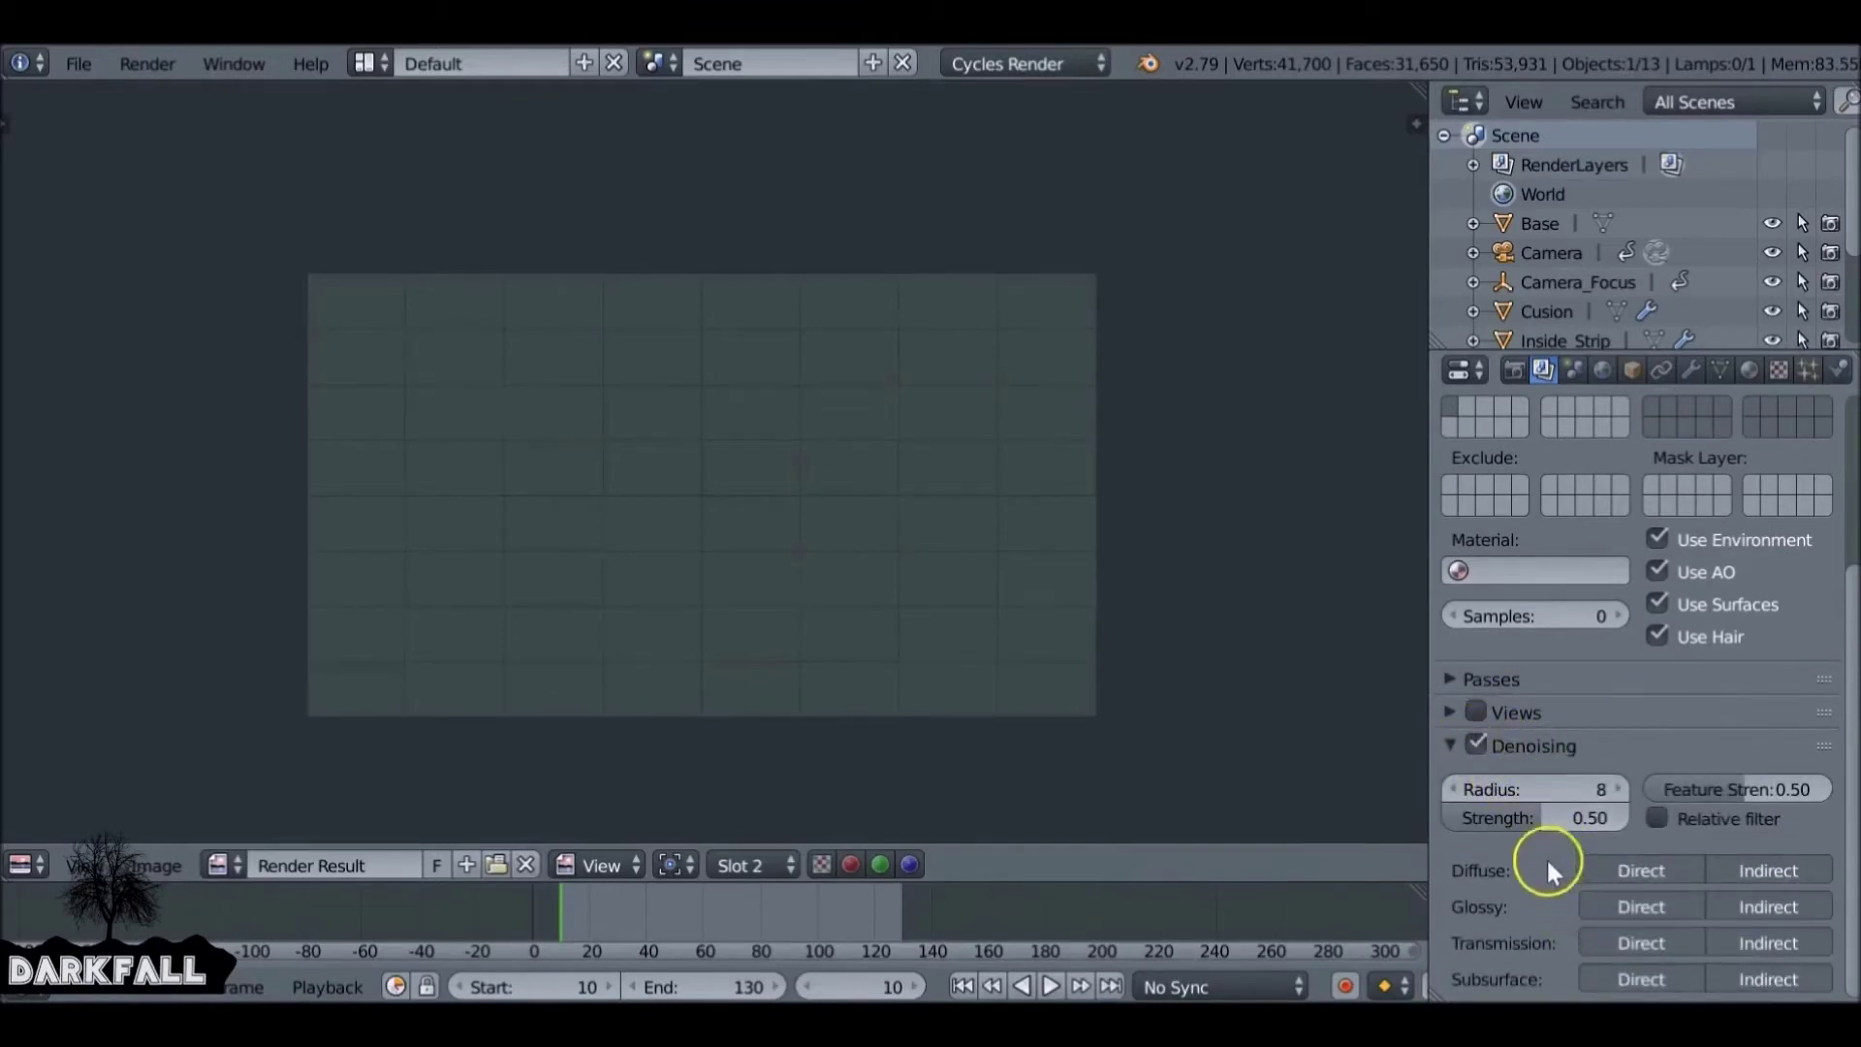
left_click(1512, 369)
scroll(1527, 508, "up", 15)
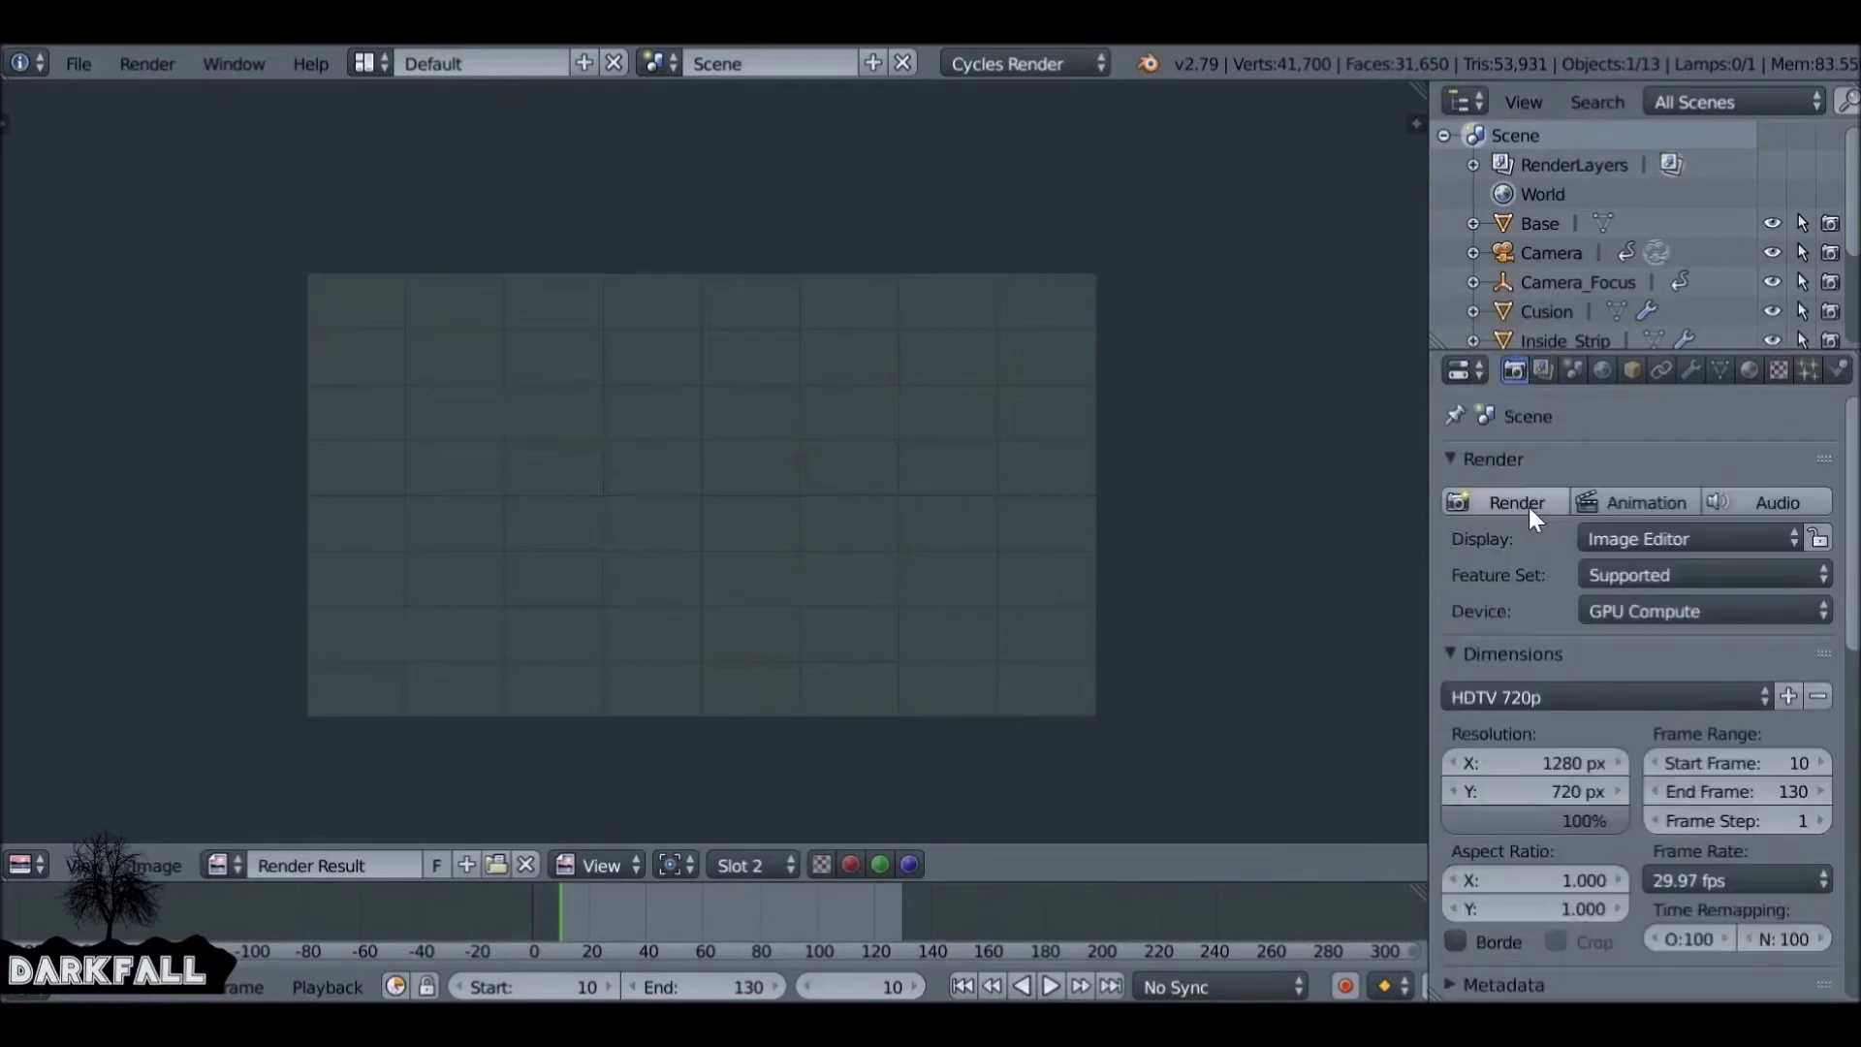
- Render the denoised ring into Slot 2 and flip between it and the noisy Slot 1 render
left_click(1527, 508)
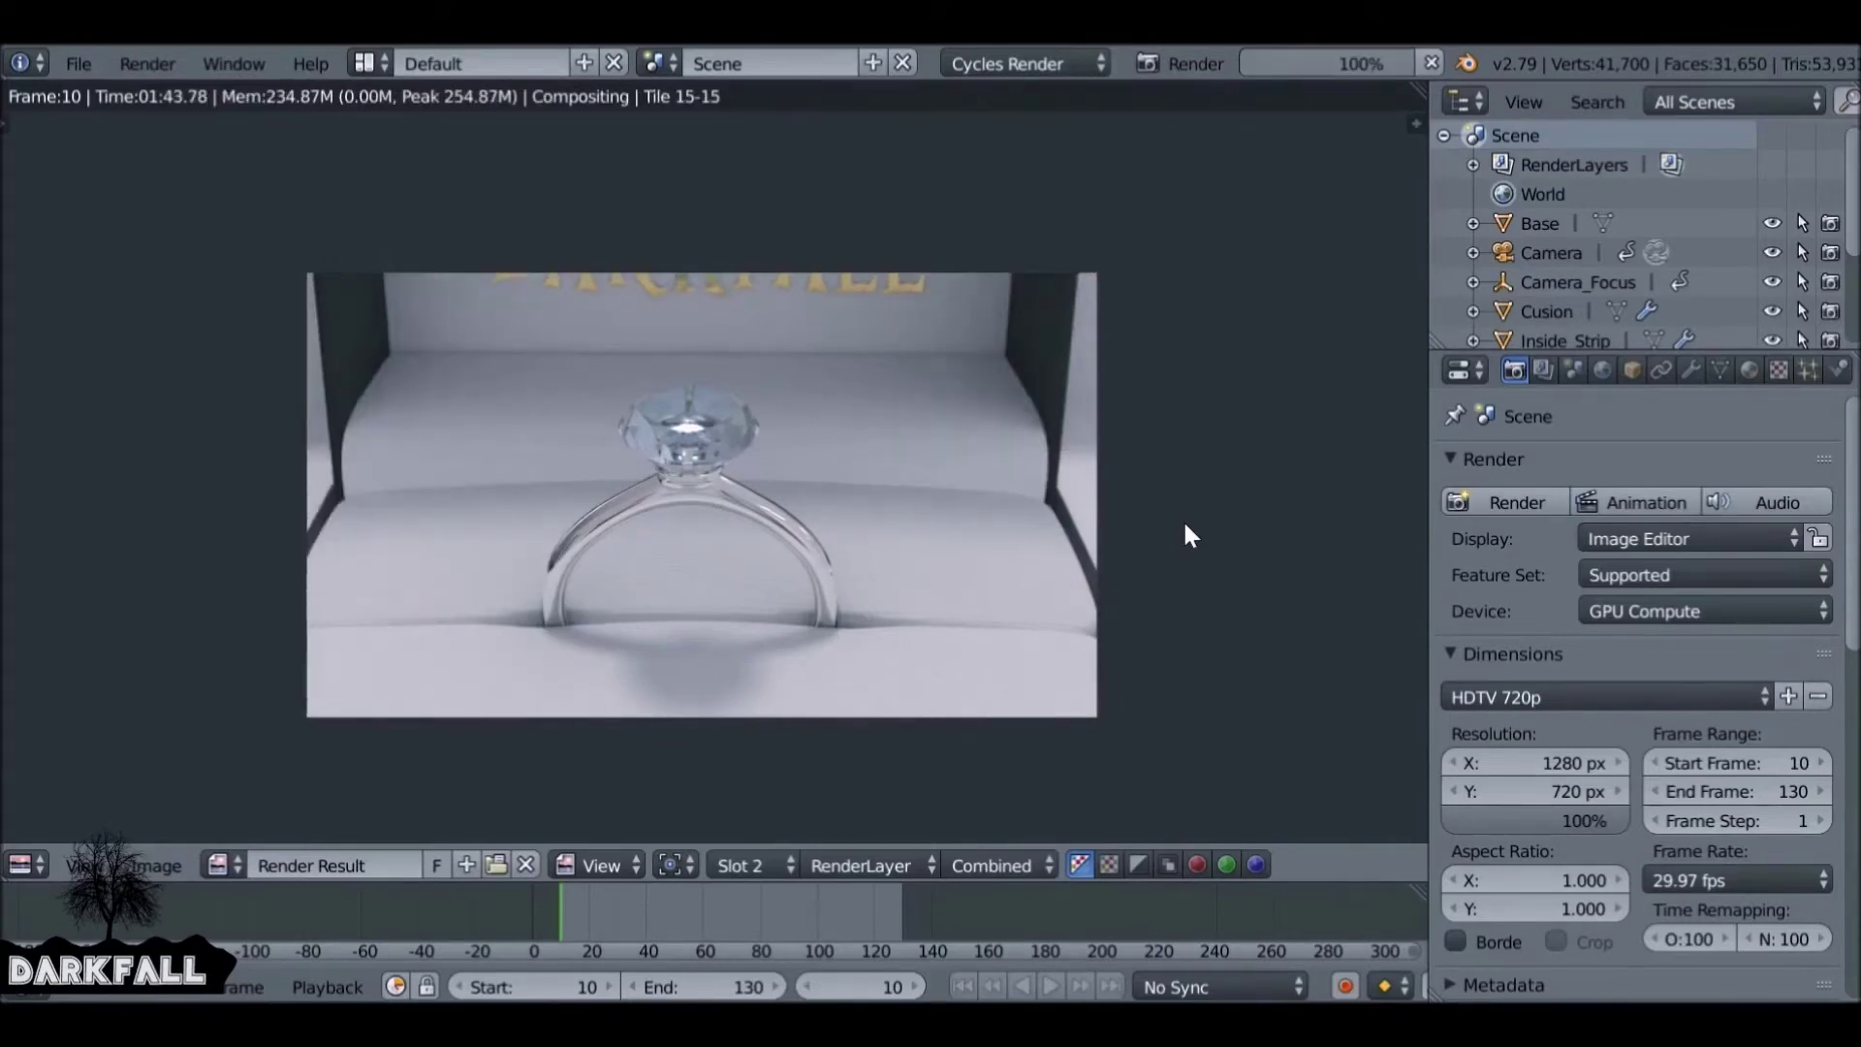
scroll(711, 514, "up", 7)
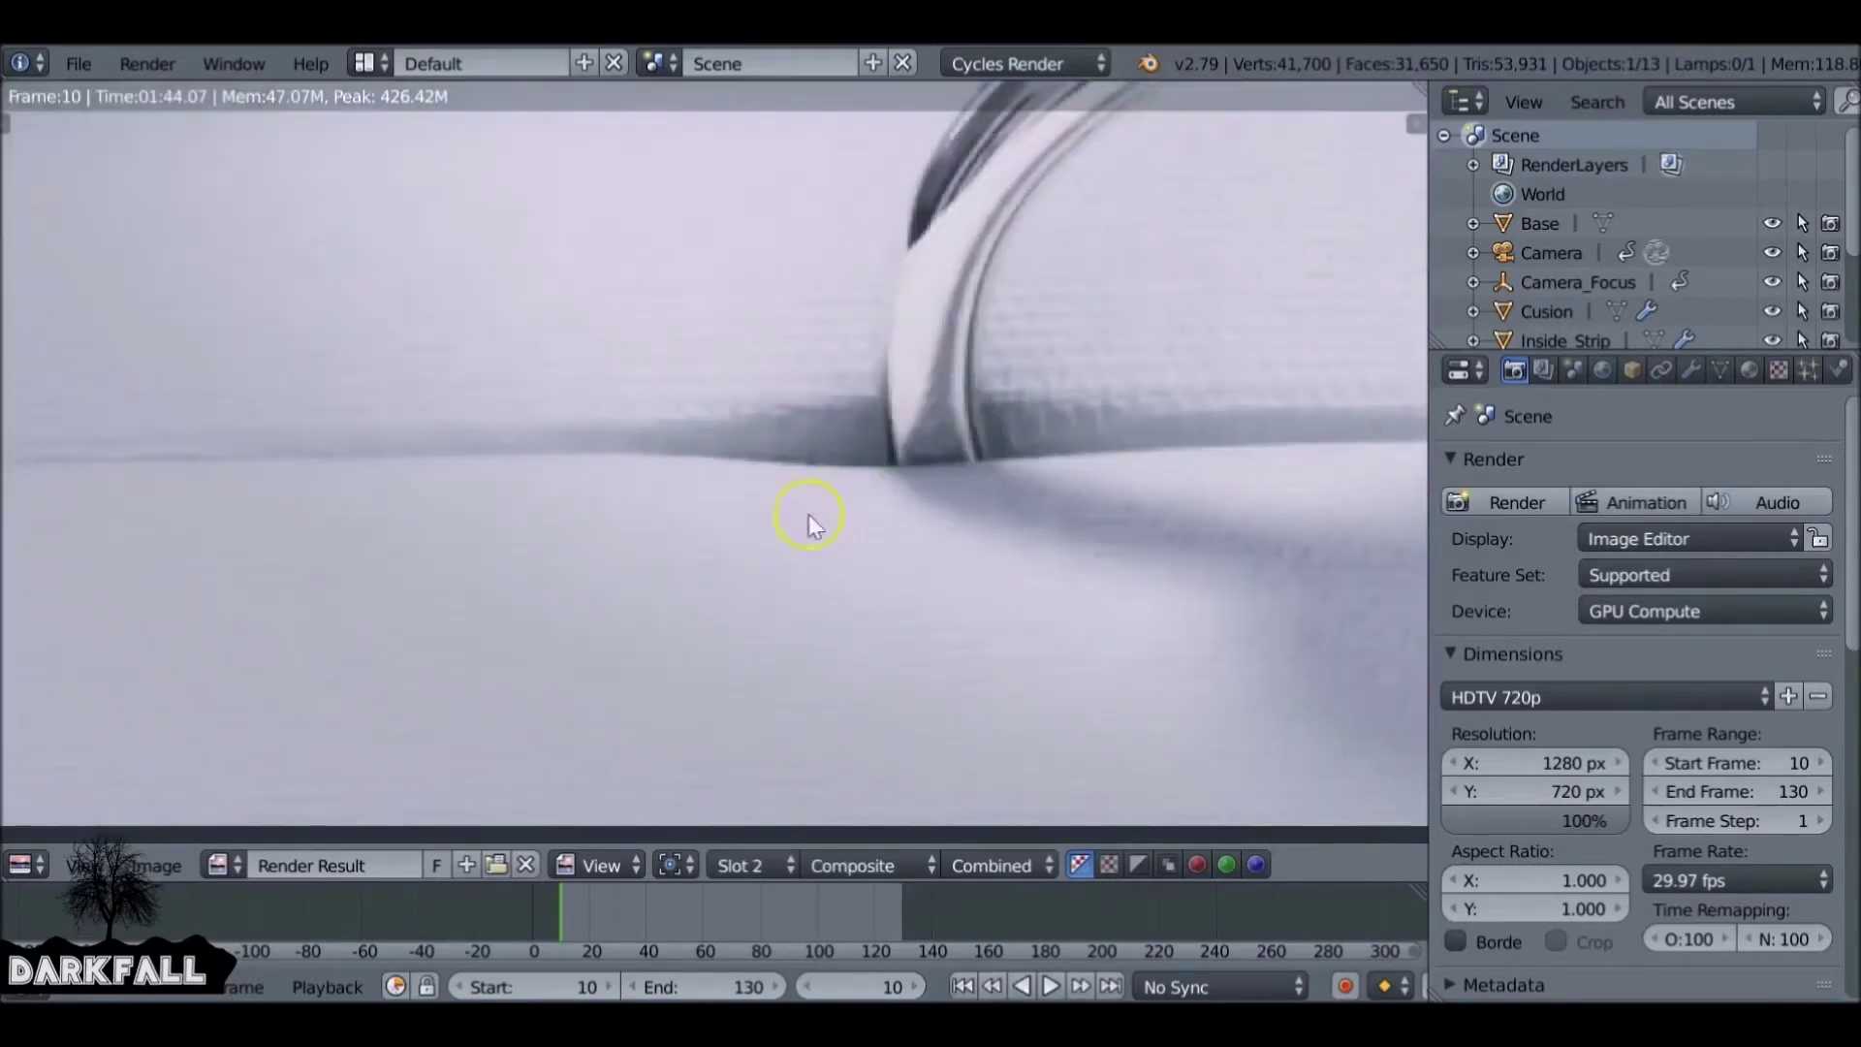
key("j")
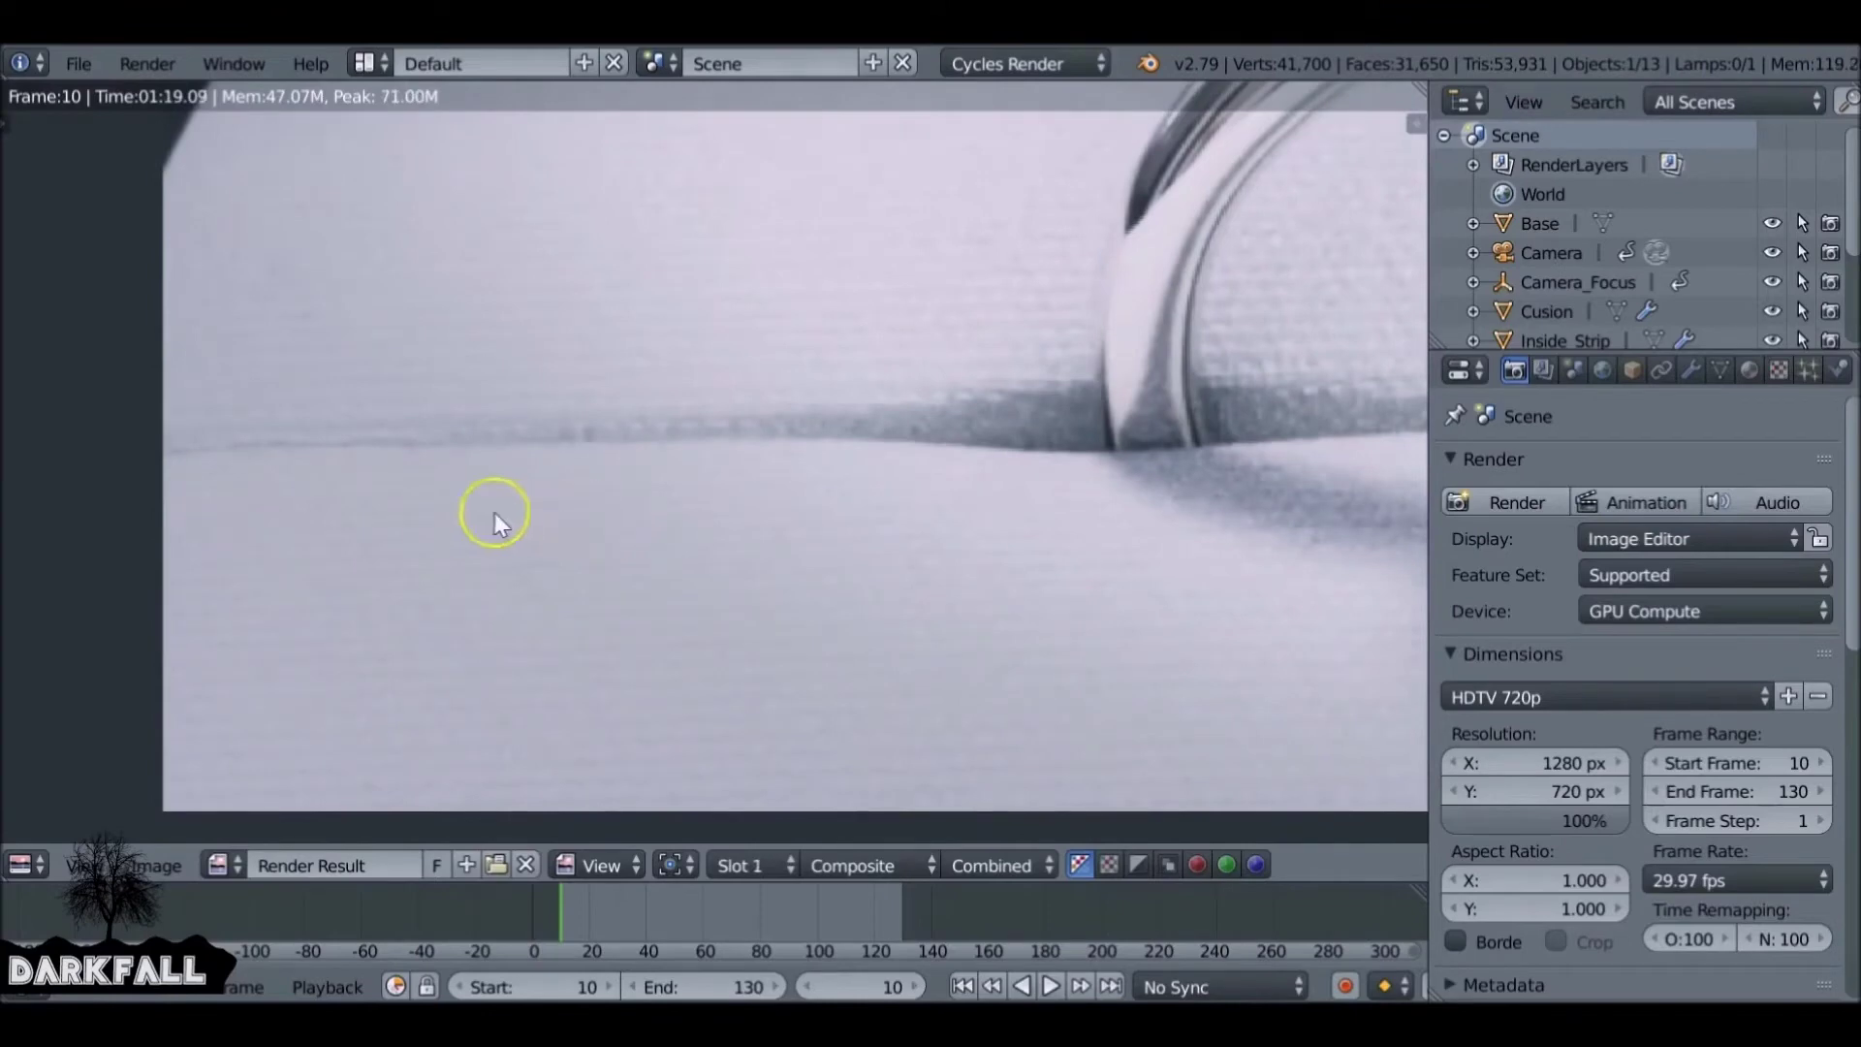
key("j")
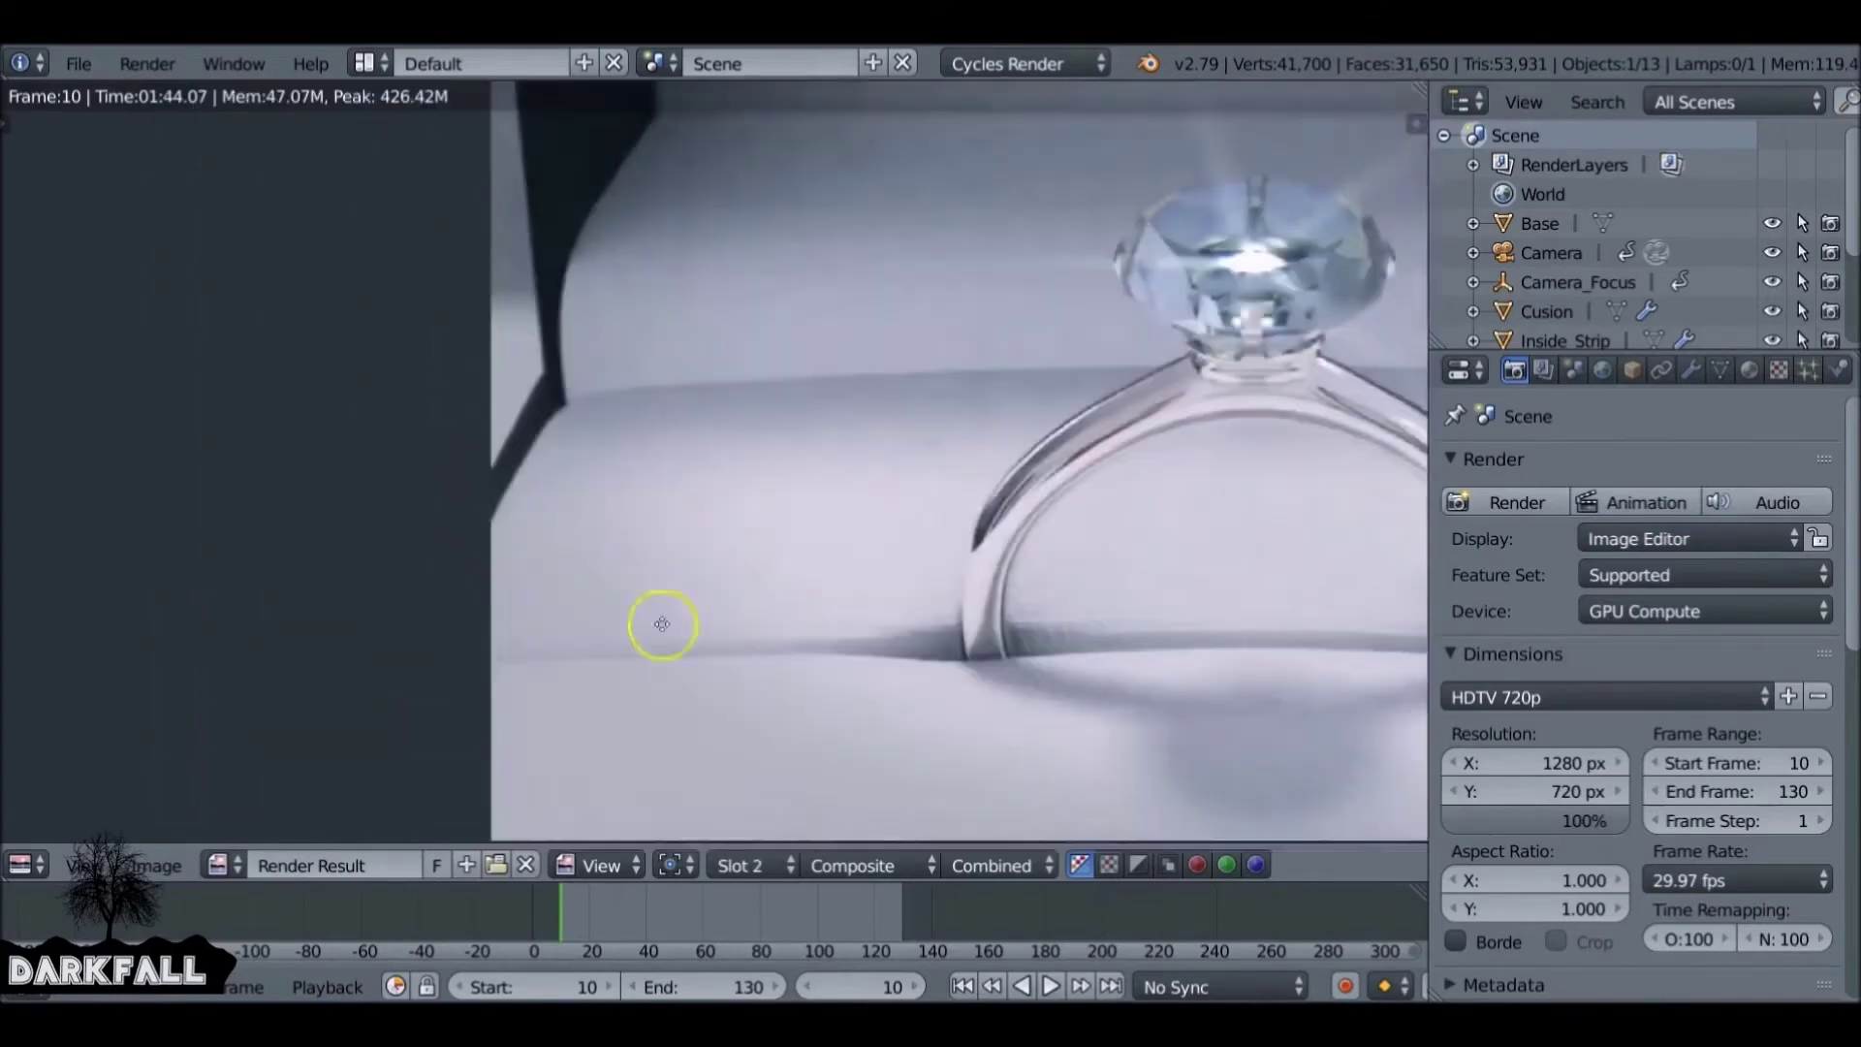
key("j")
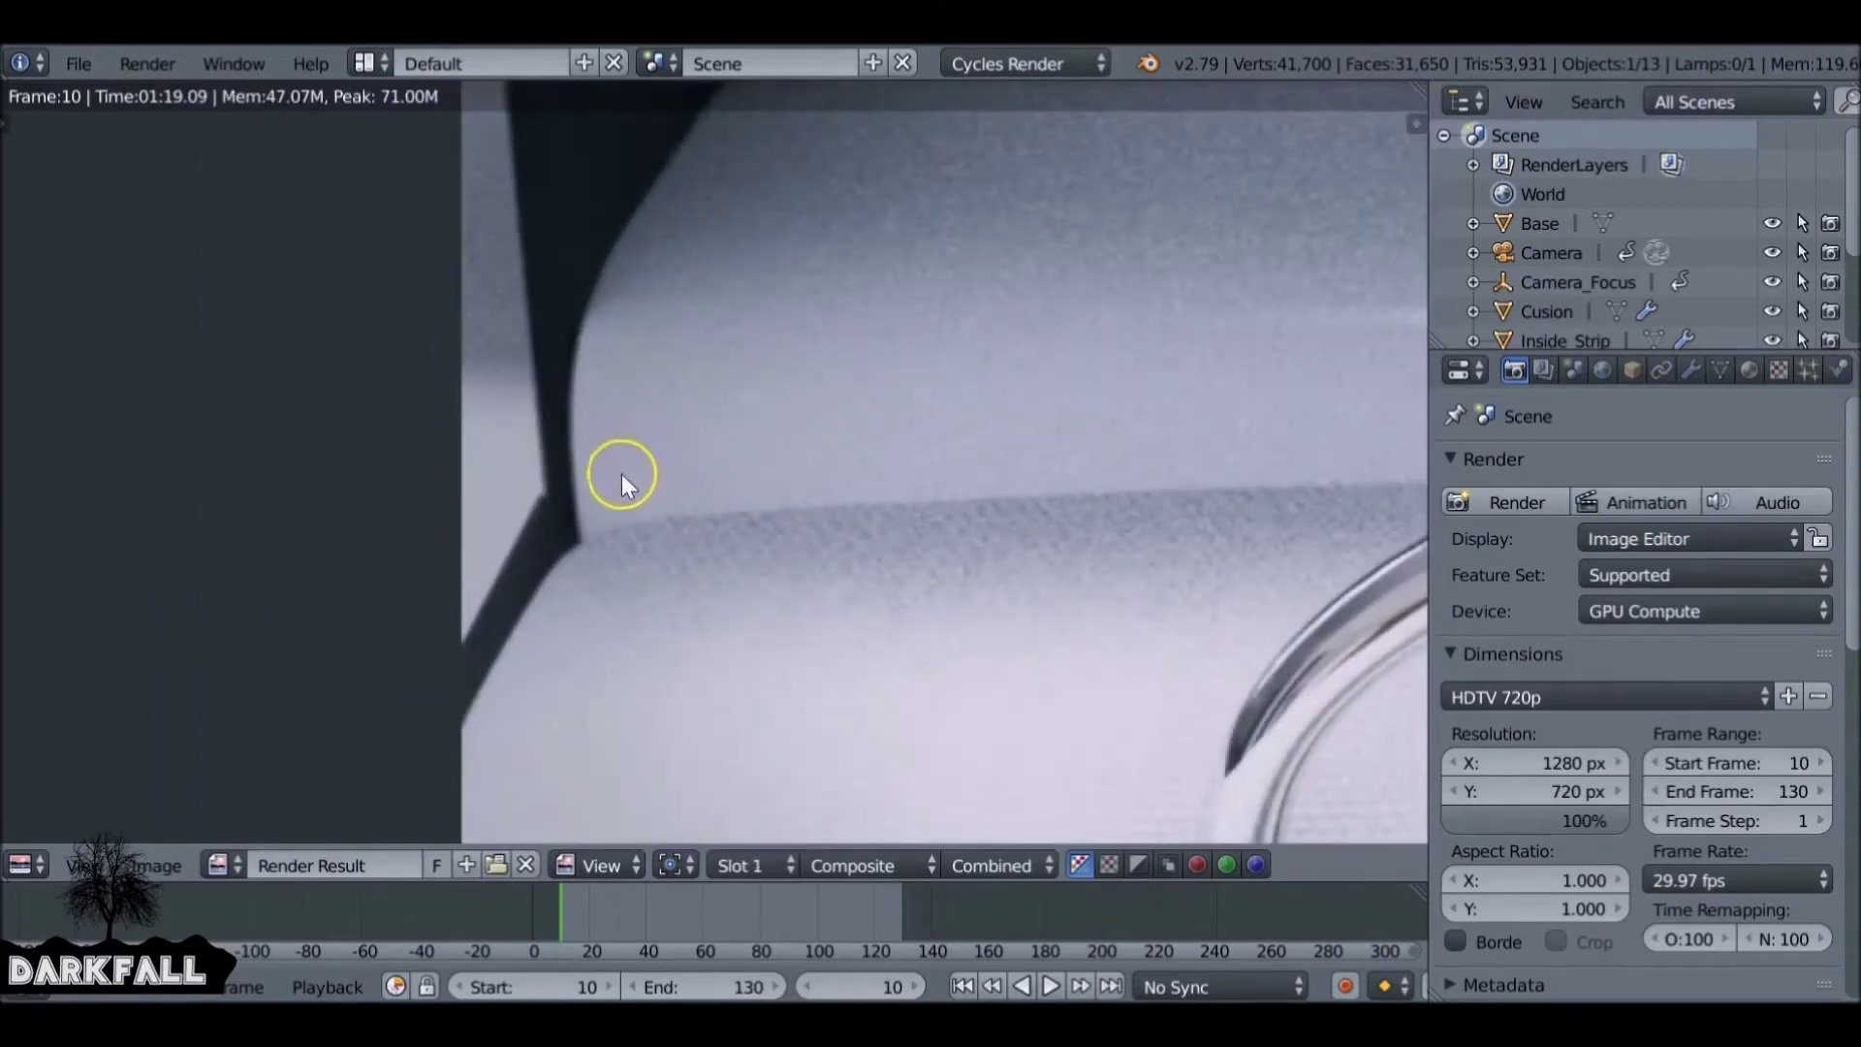
key("j")
key("j")
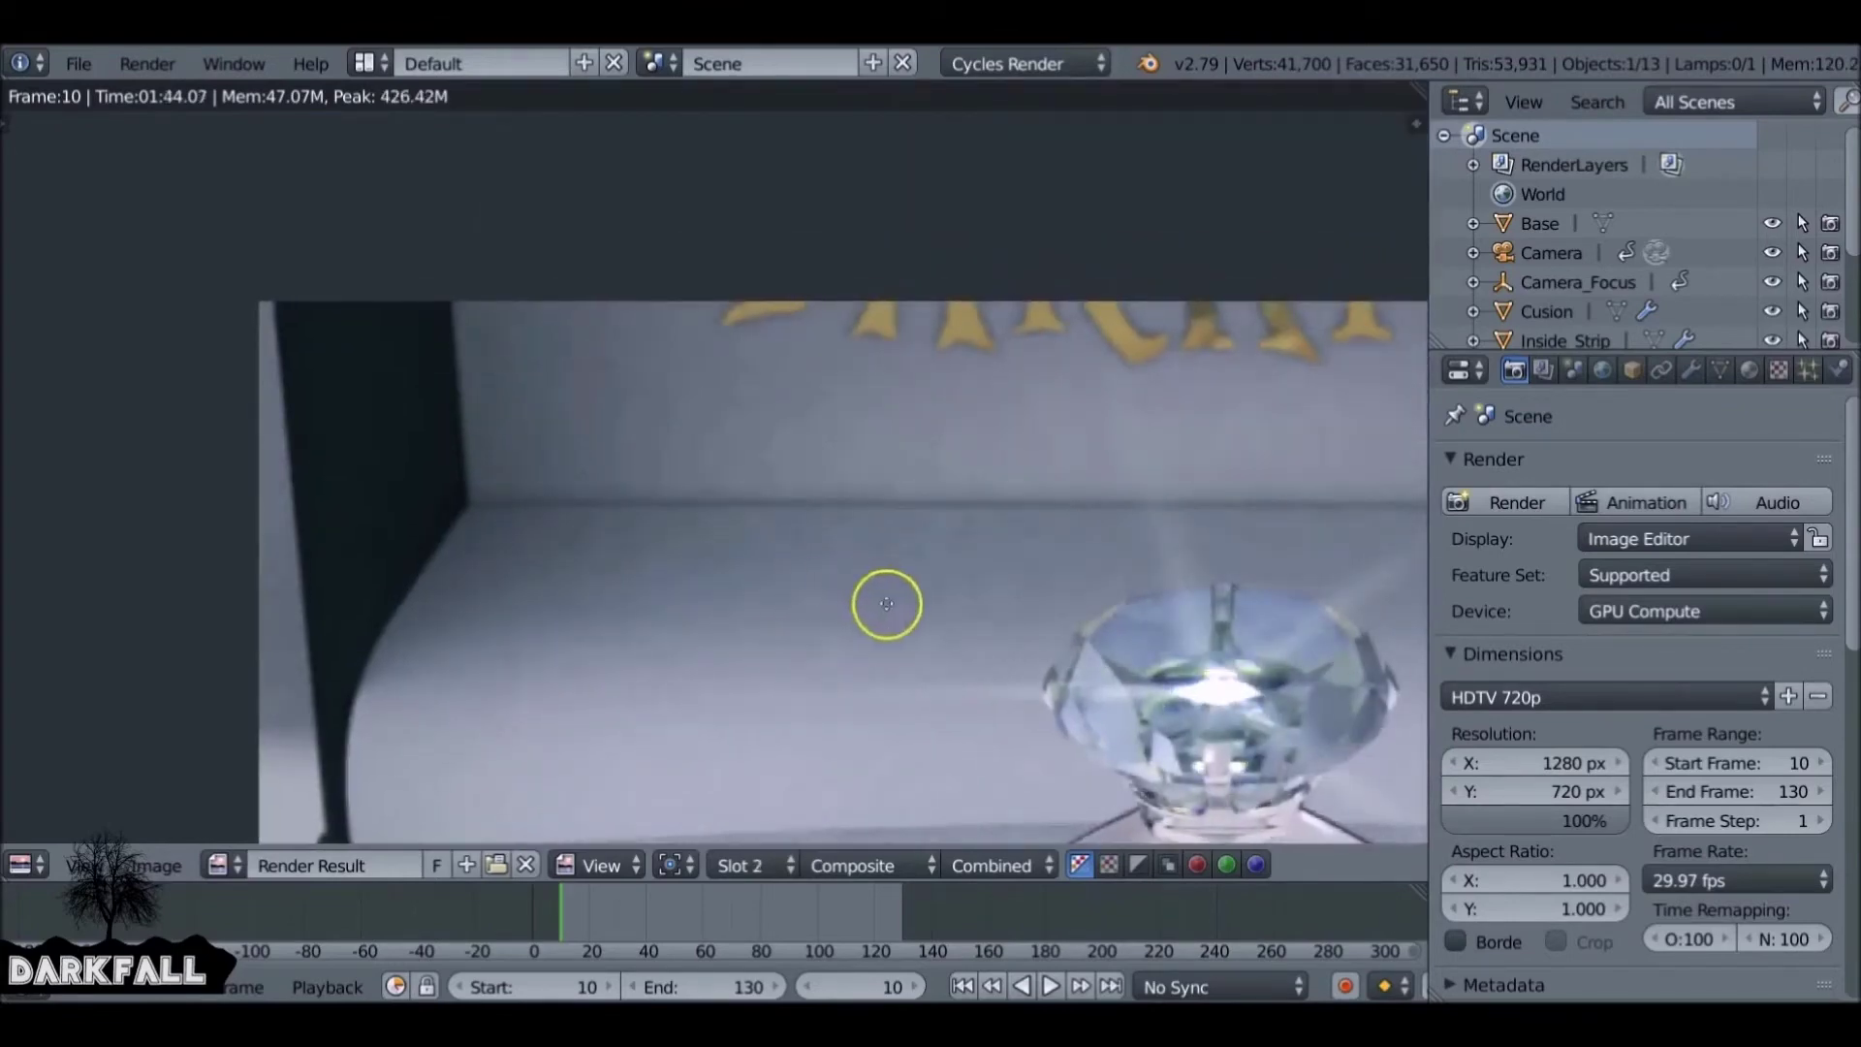
scroll(886, 603, "down", 3)
scroll(1101, 578, "up", 5)
key("j")
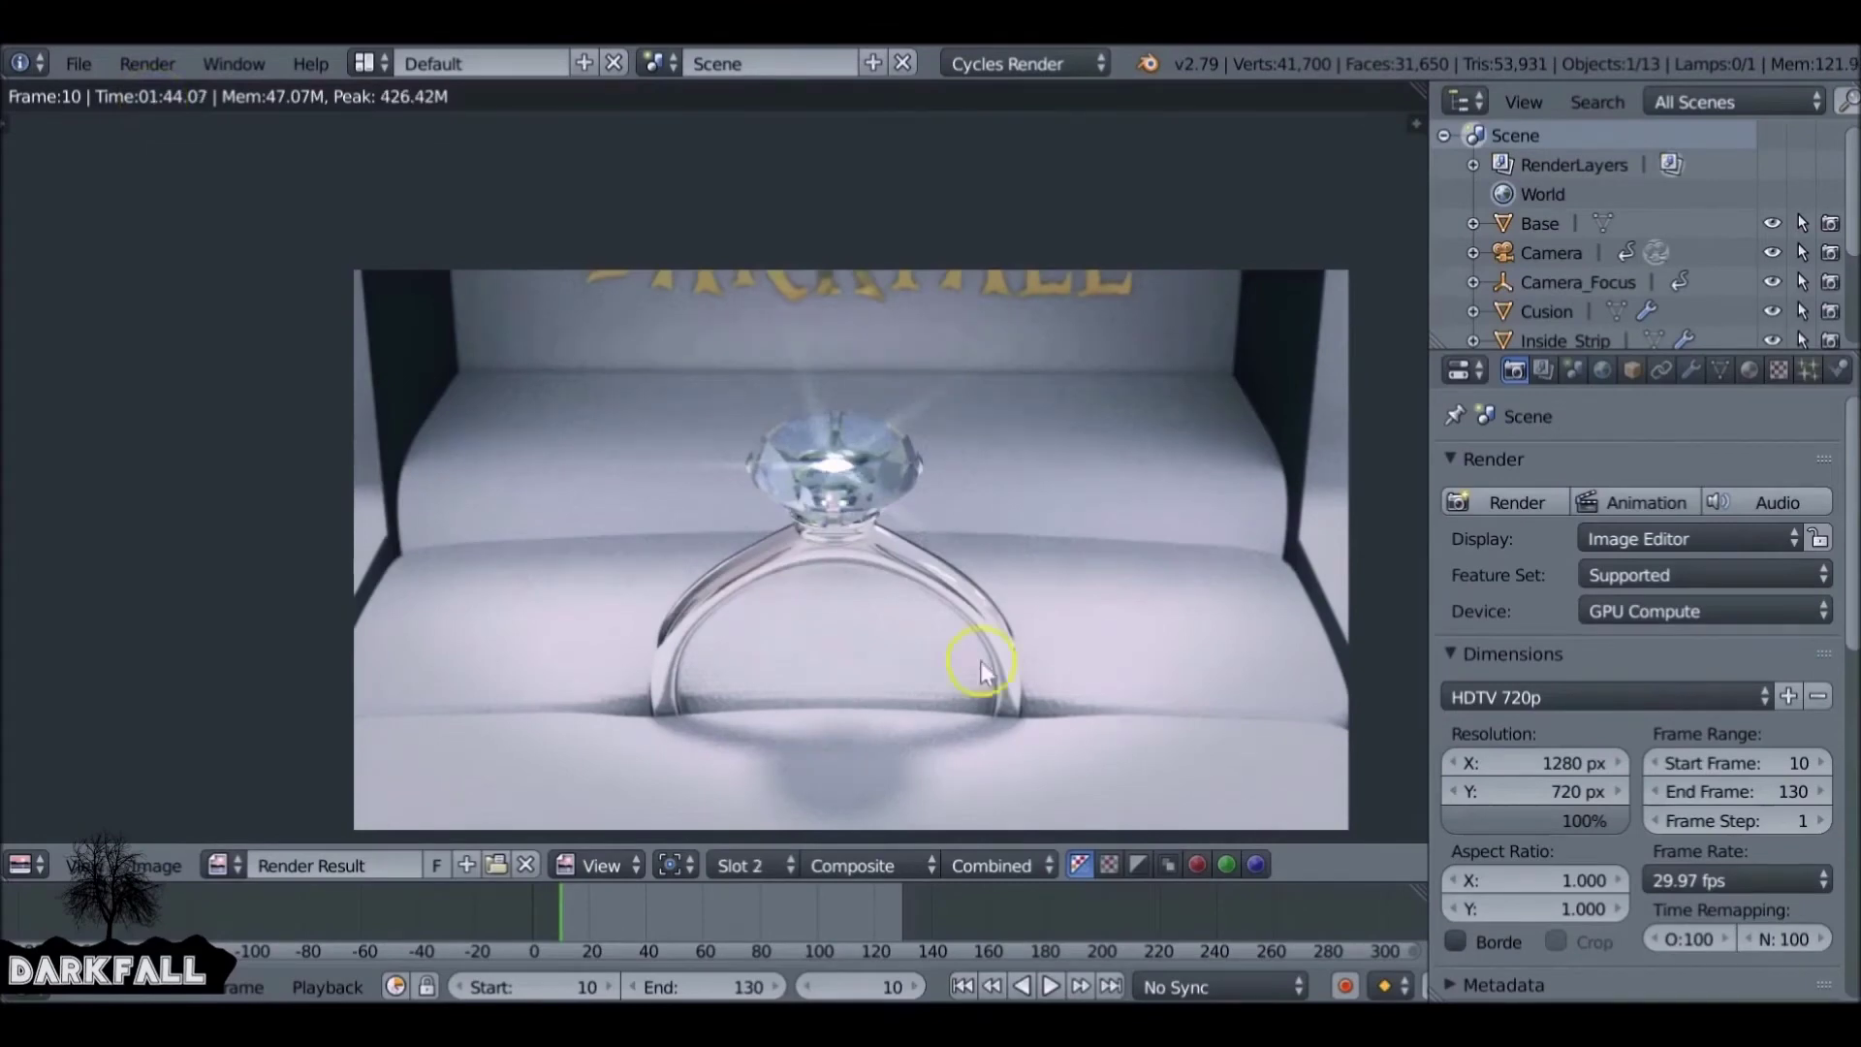
left_click(741, 862)
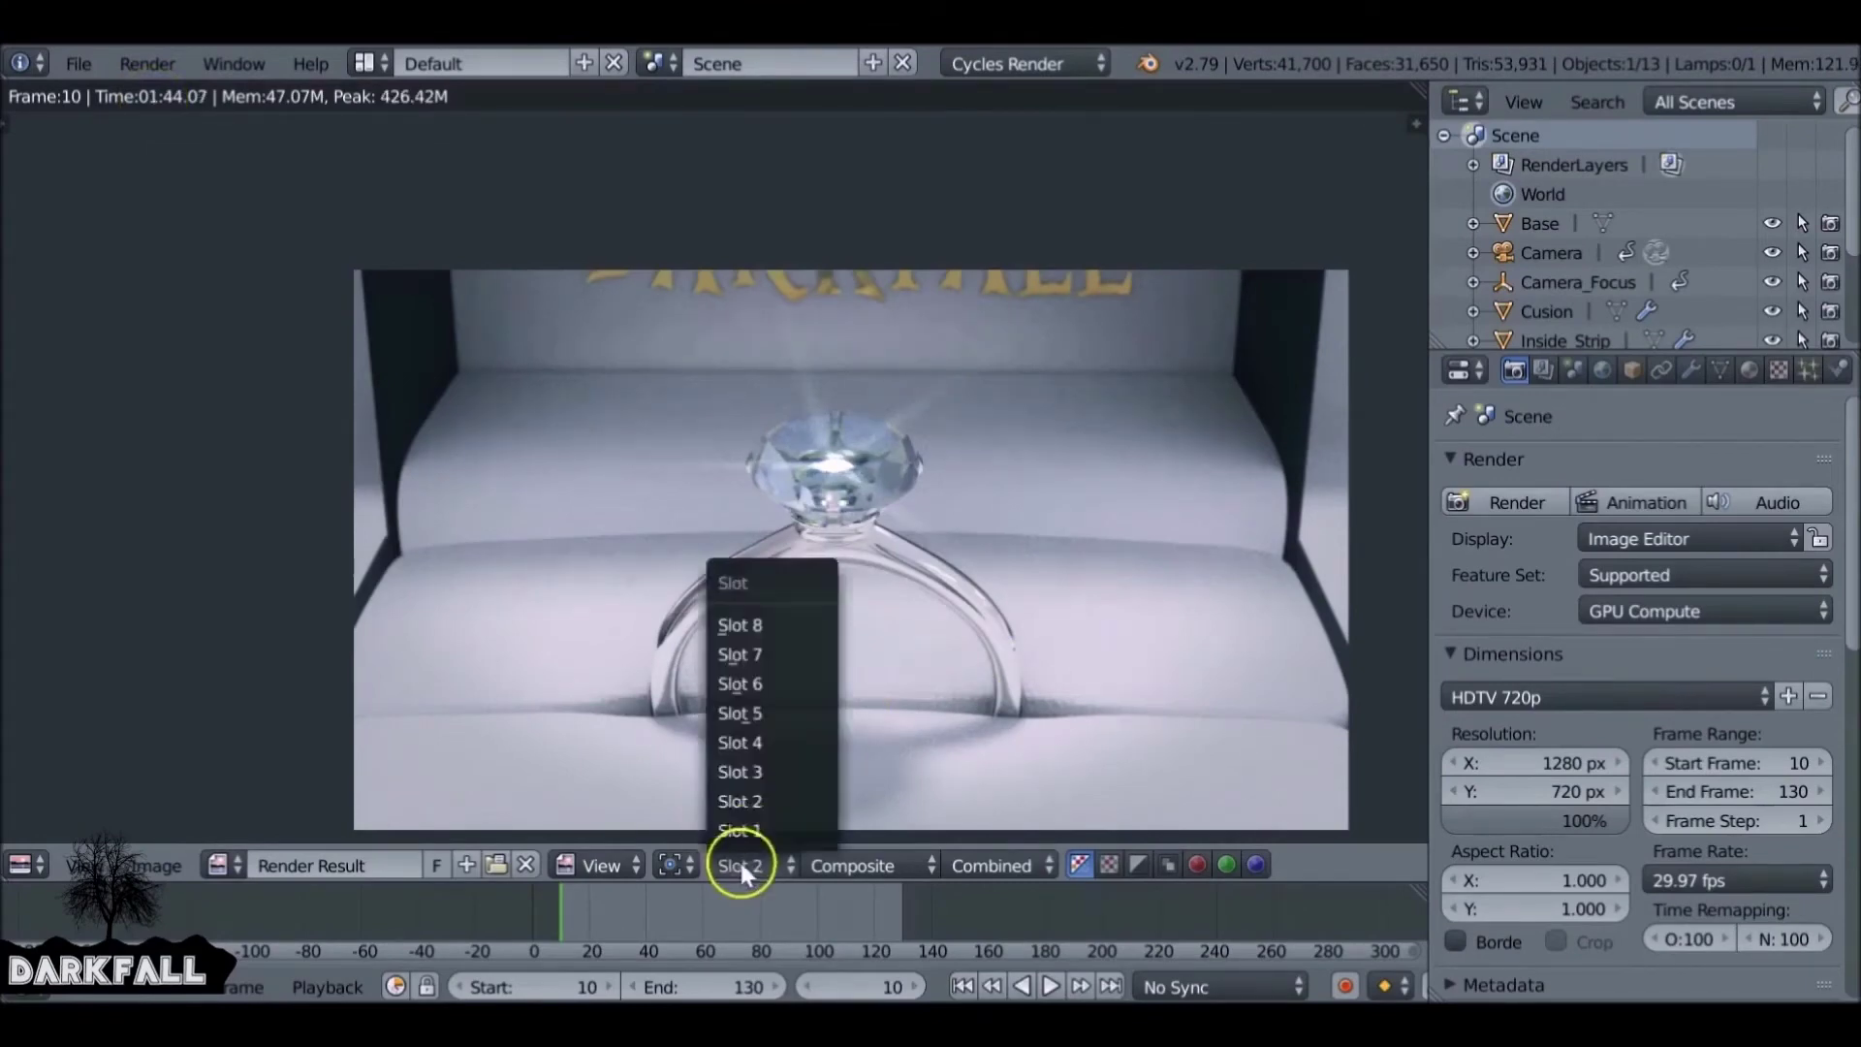
- Select empty Slot 3 and raise Cycles render samples to 200
left_click(777, 773)
scroll(1701, 562, "down", 15)
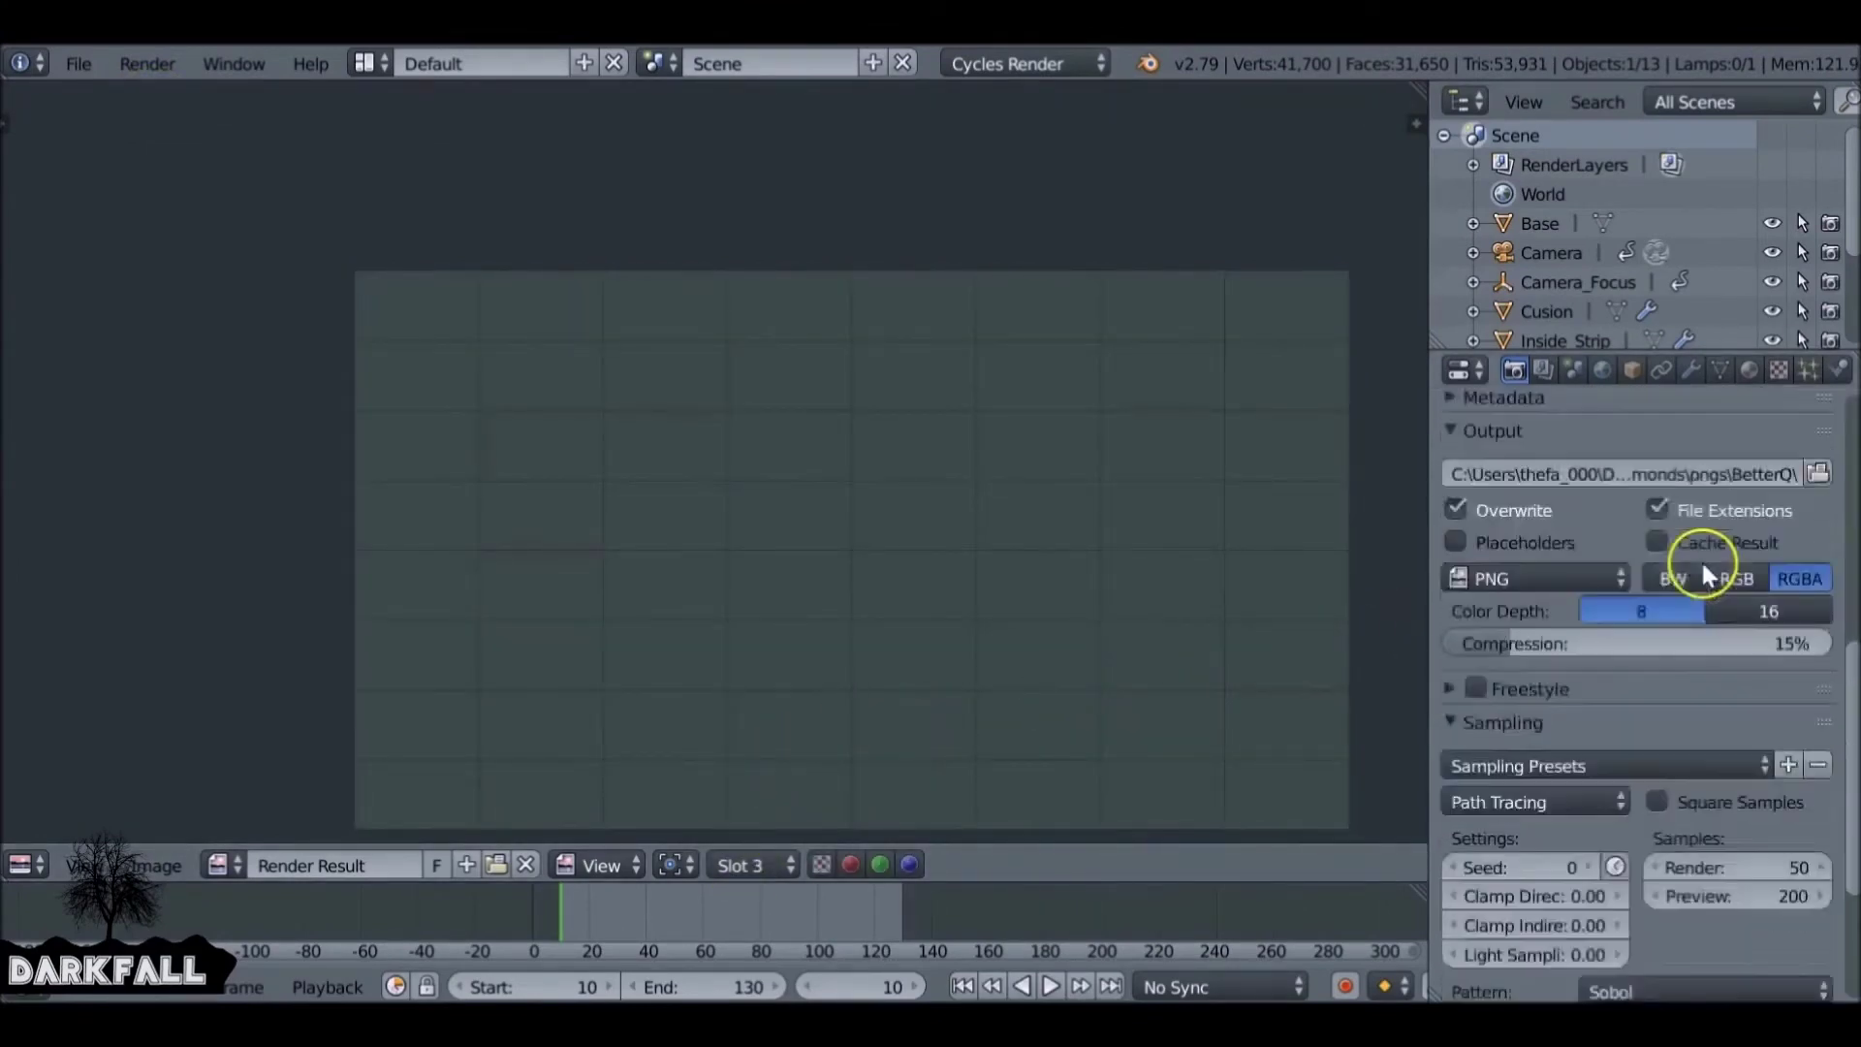
scroll(1701, 560, "down", 4)
left_click(1701, 709)
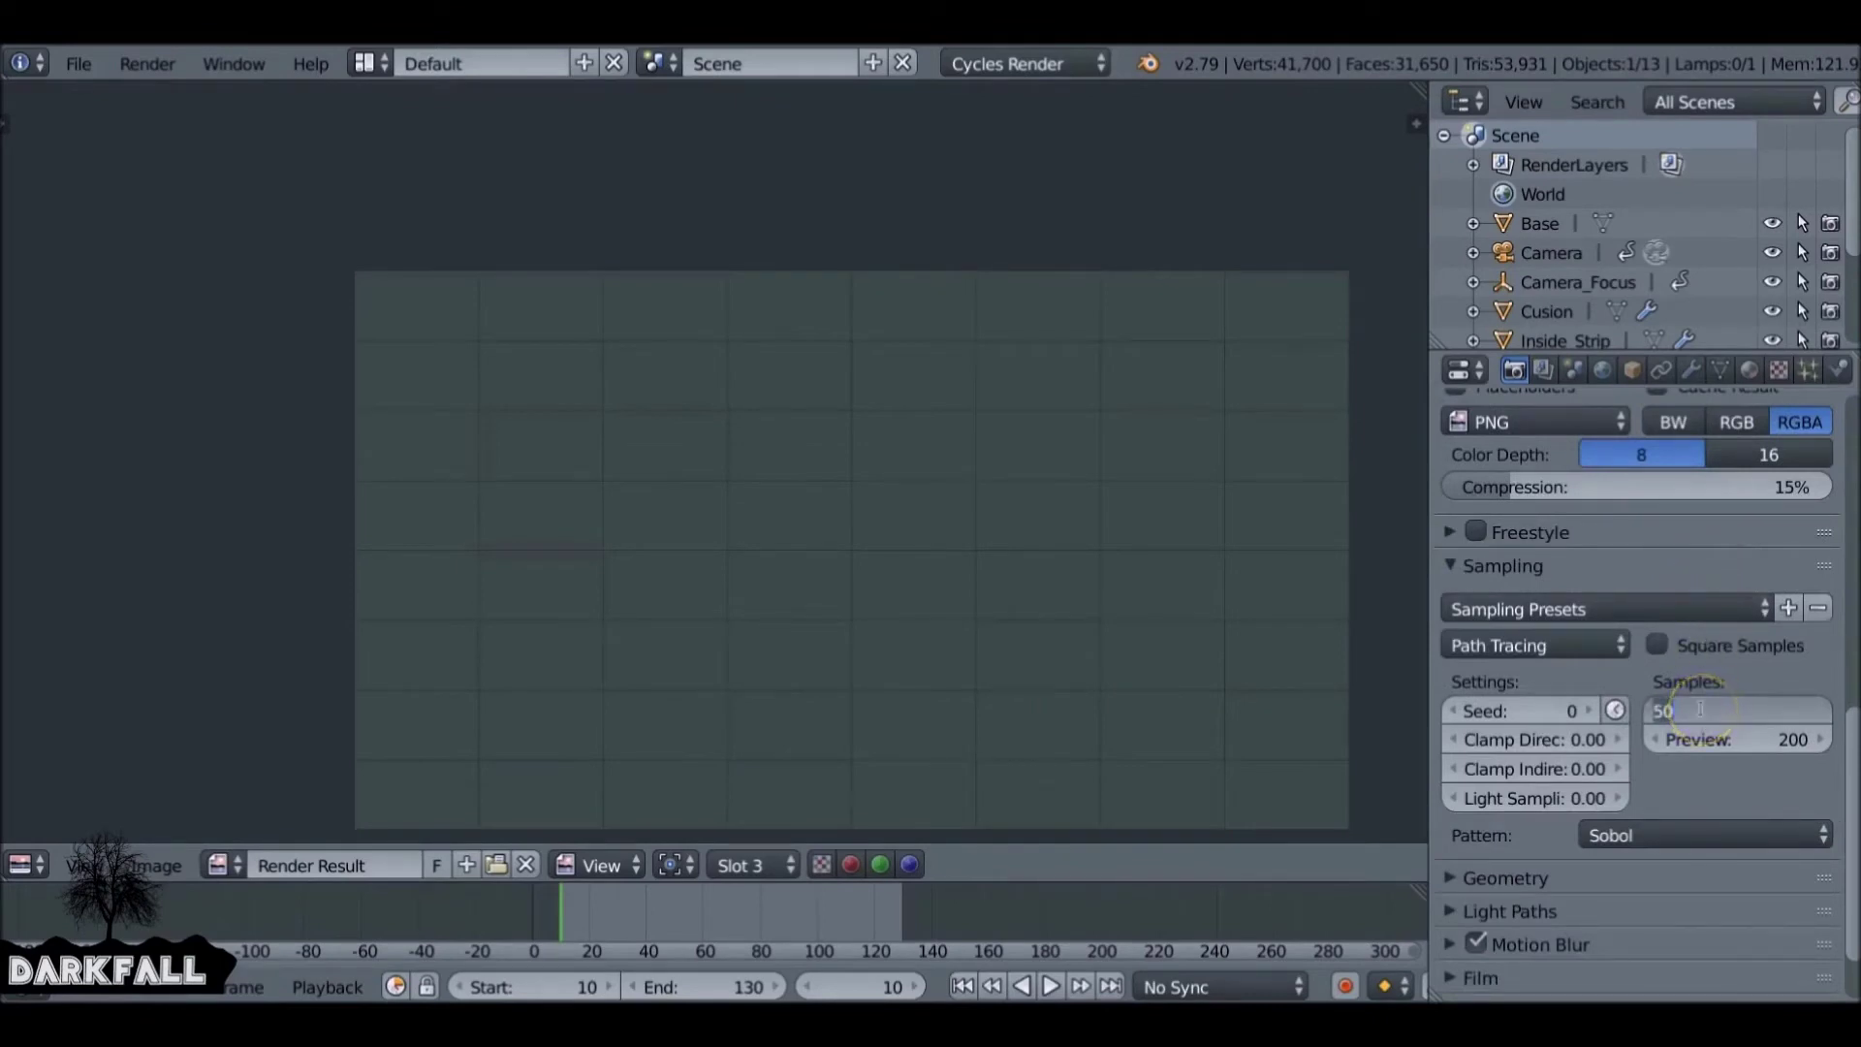
type("200")
key("Return")
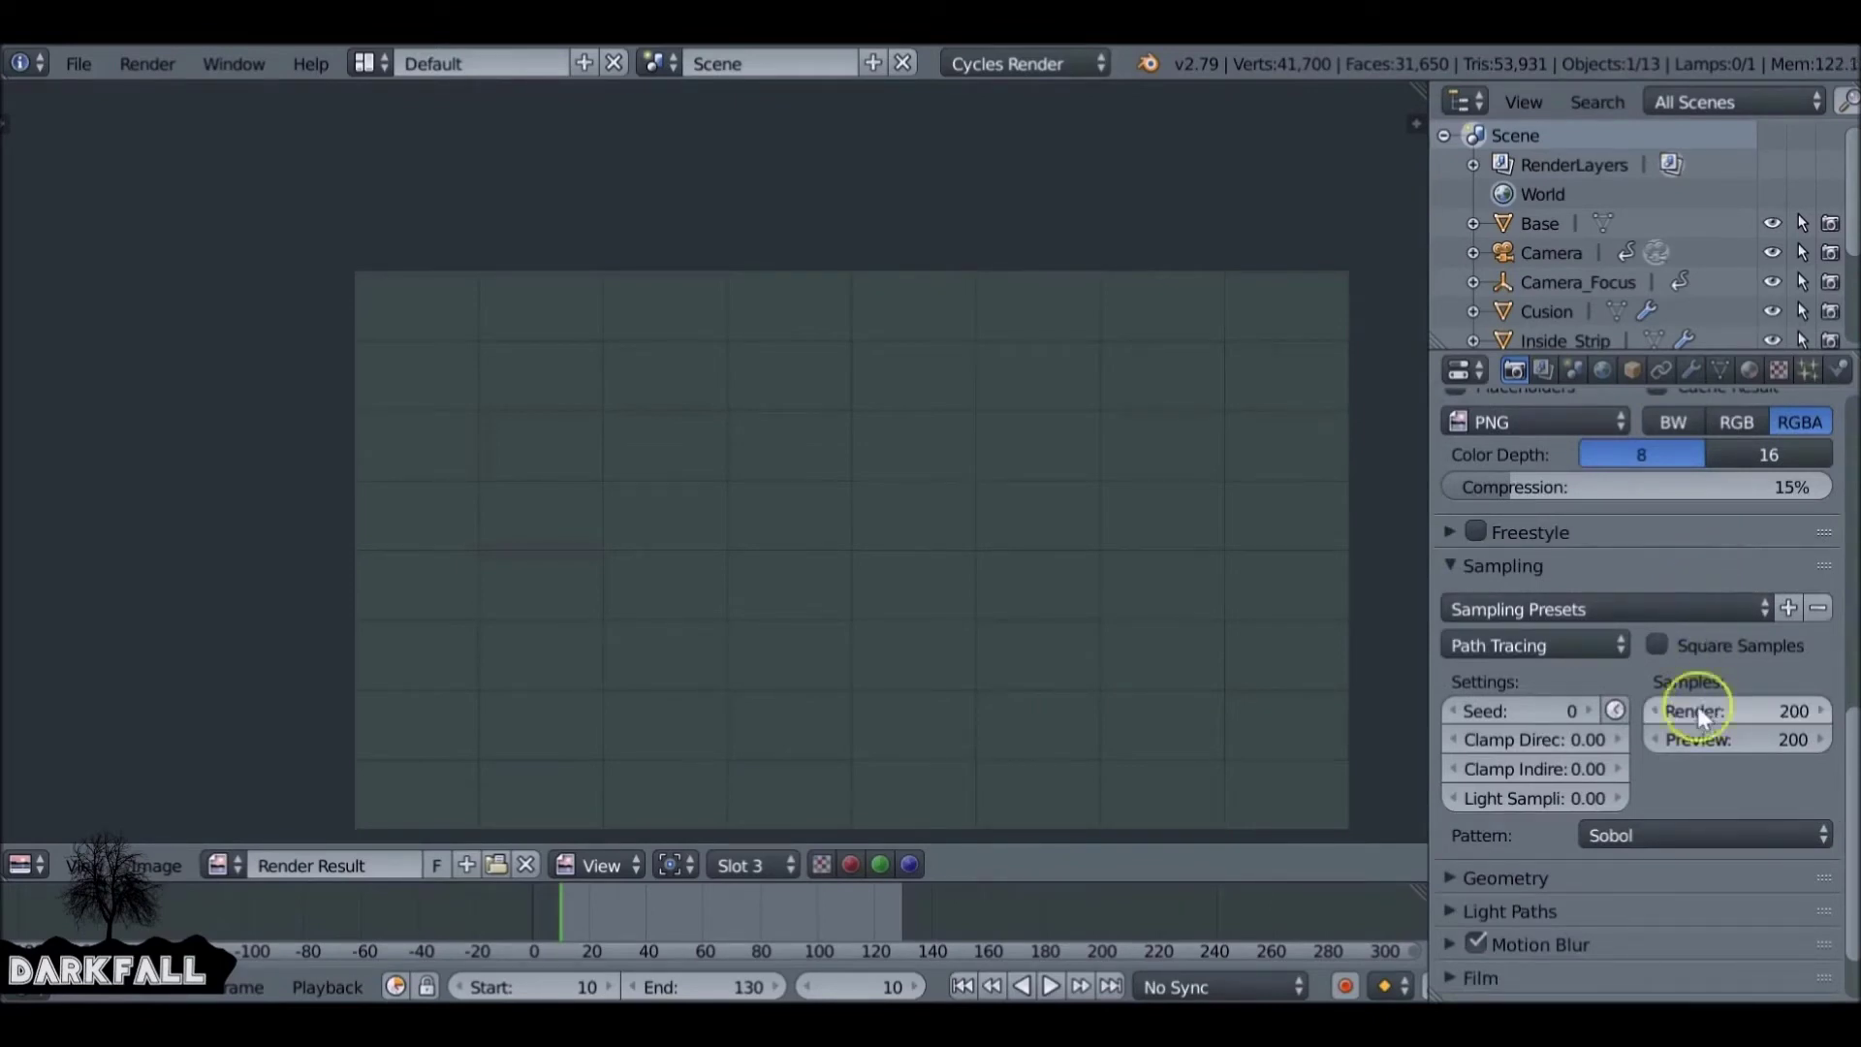
- Confirm render layer denoising is still on and render frame 10 at 200 samples
left_click(1546, 367)
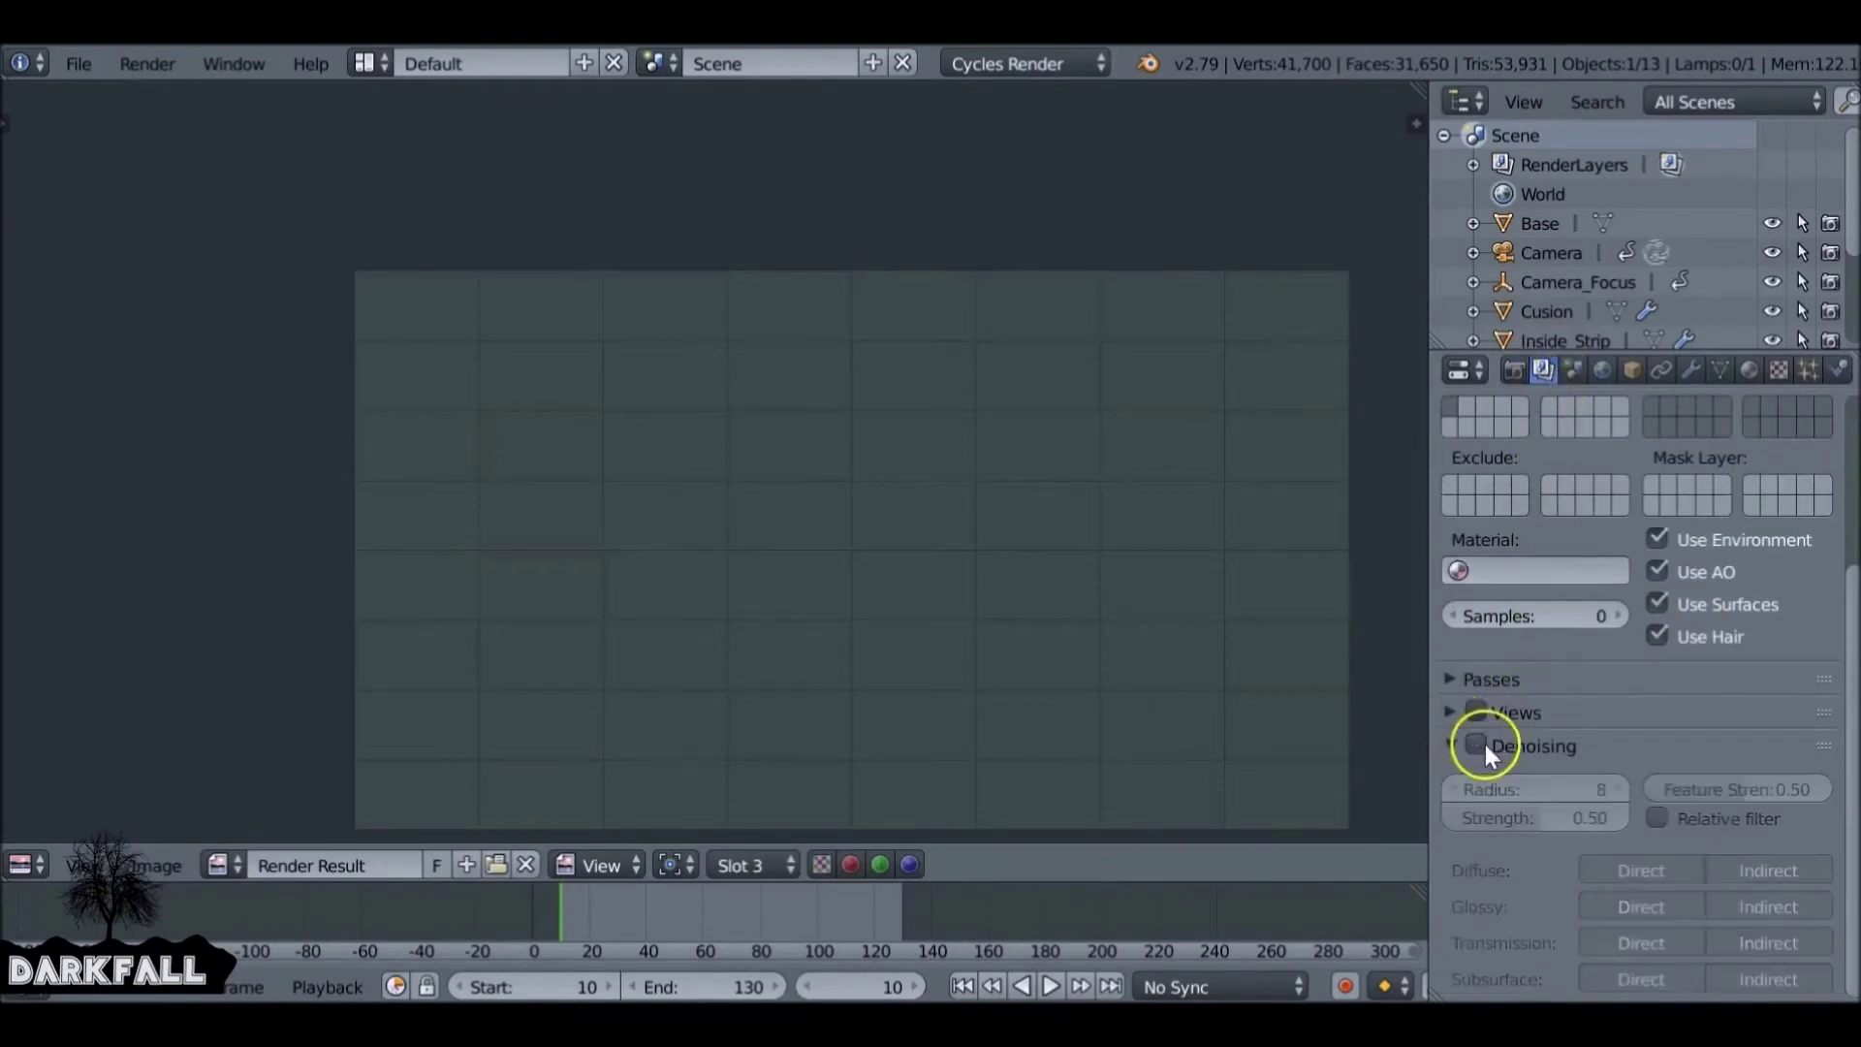
scroll(1516, 493, "up", 5)
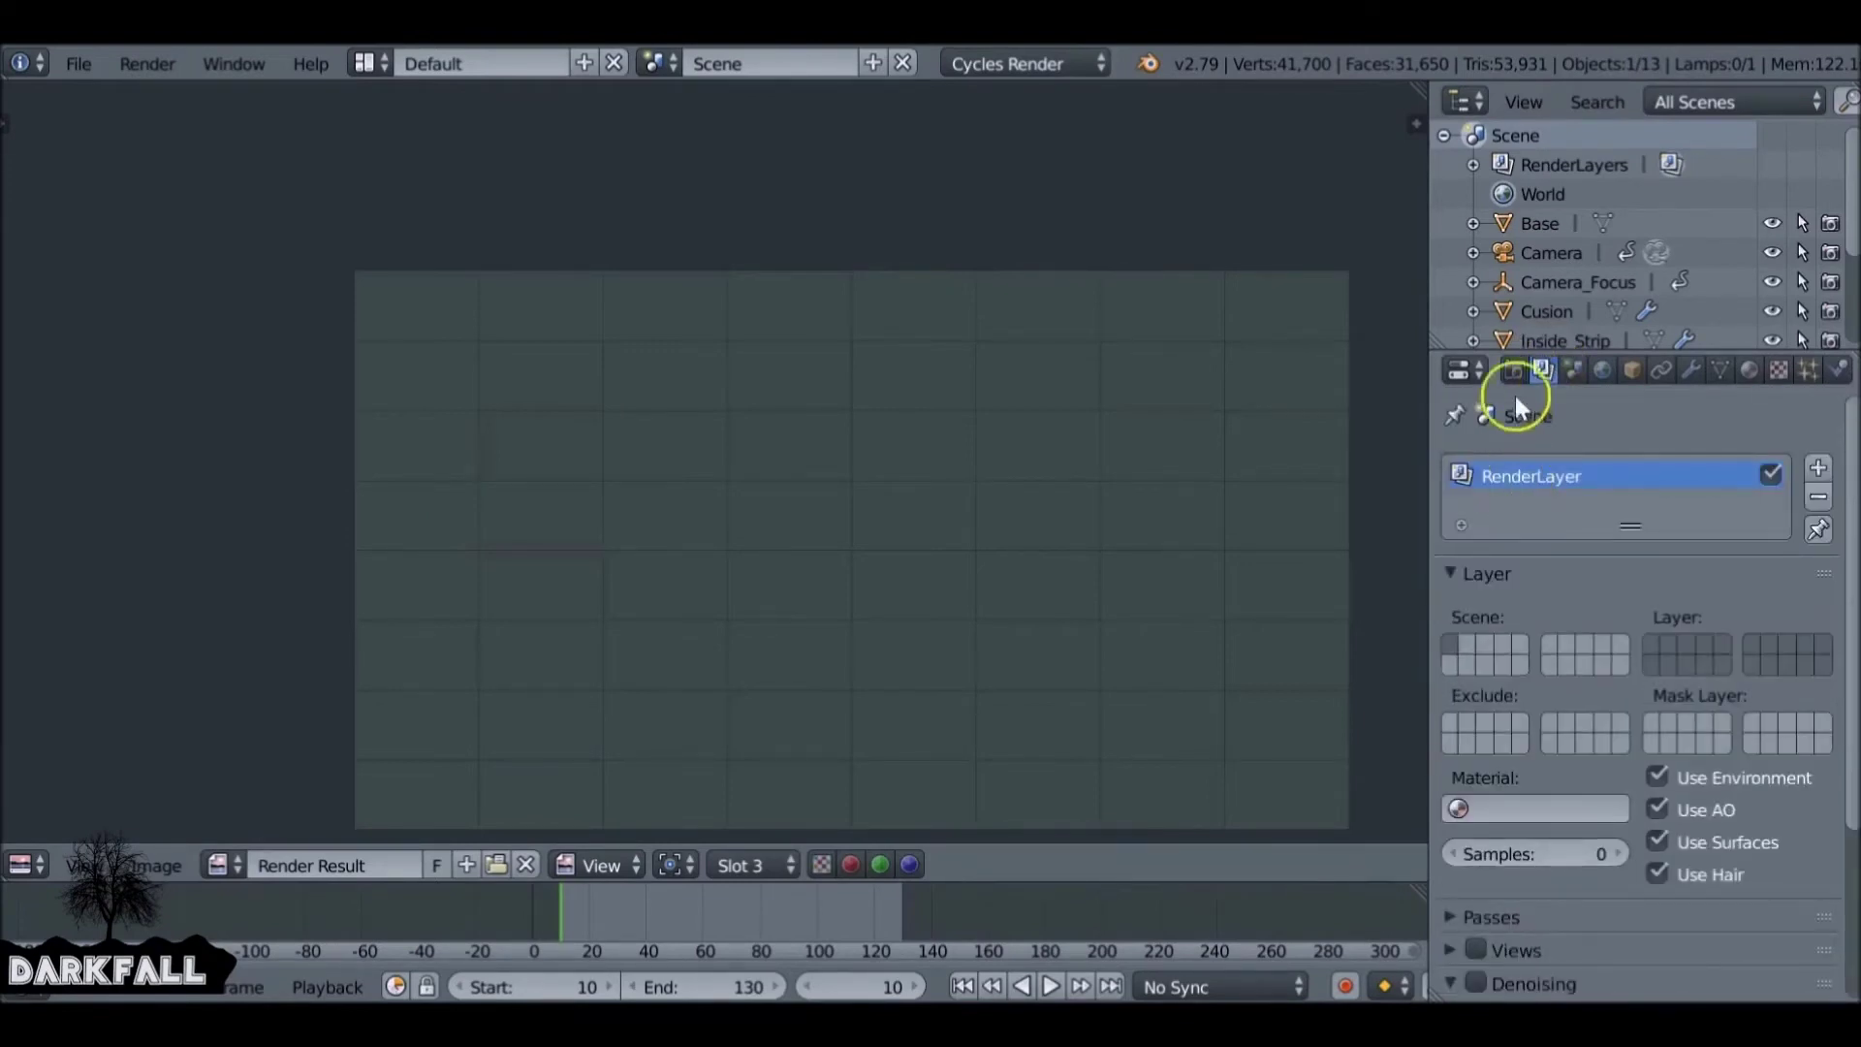
left_click(1516, 369)
scroll(1570, 422, "up", 8)
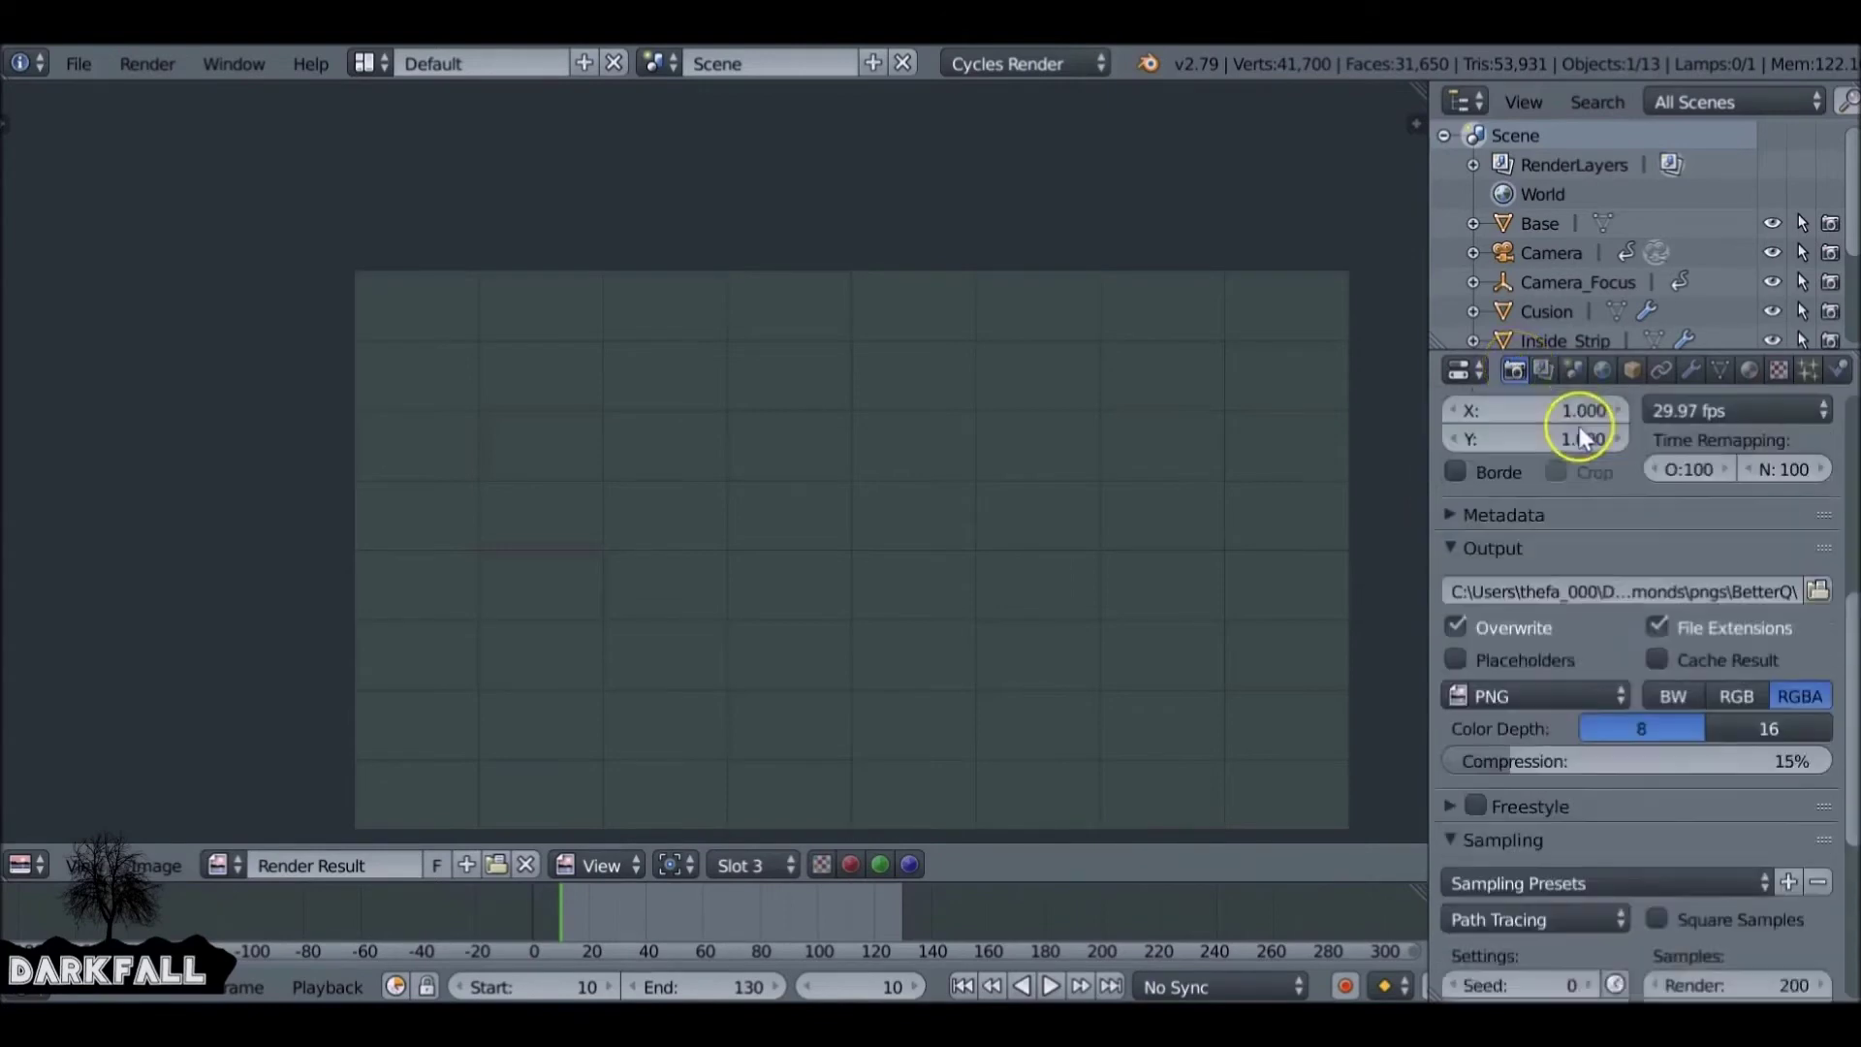
scroll(1577, 422, "up", 3)
left_click(1509, 502)
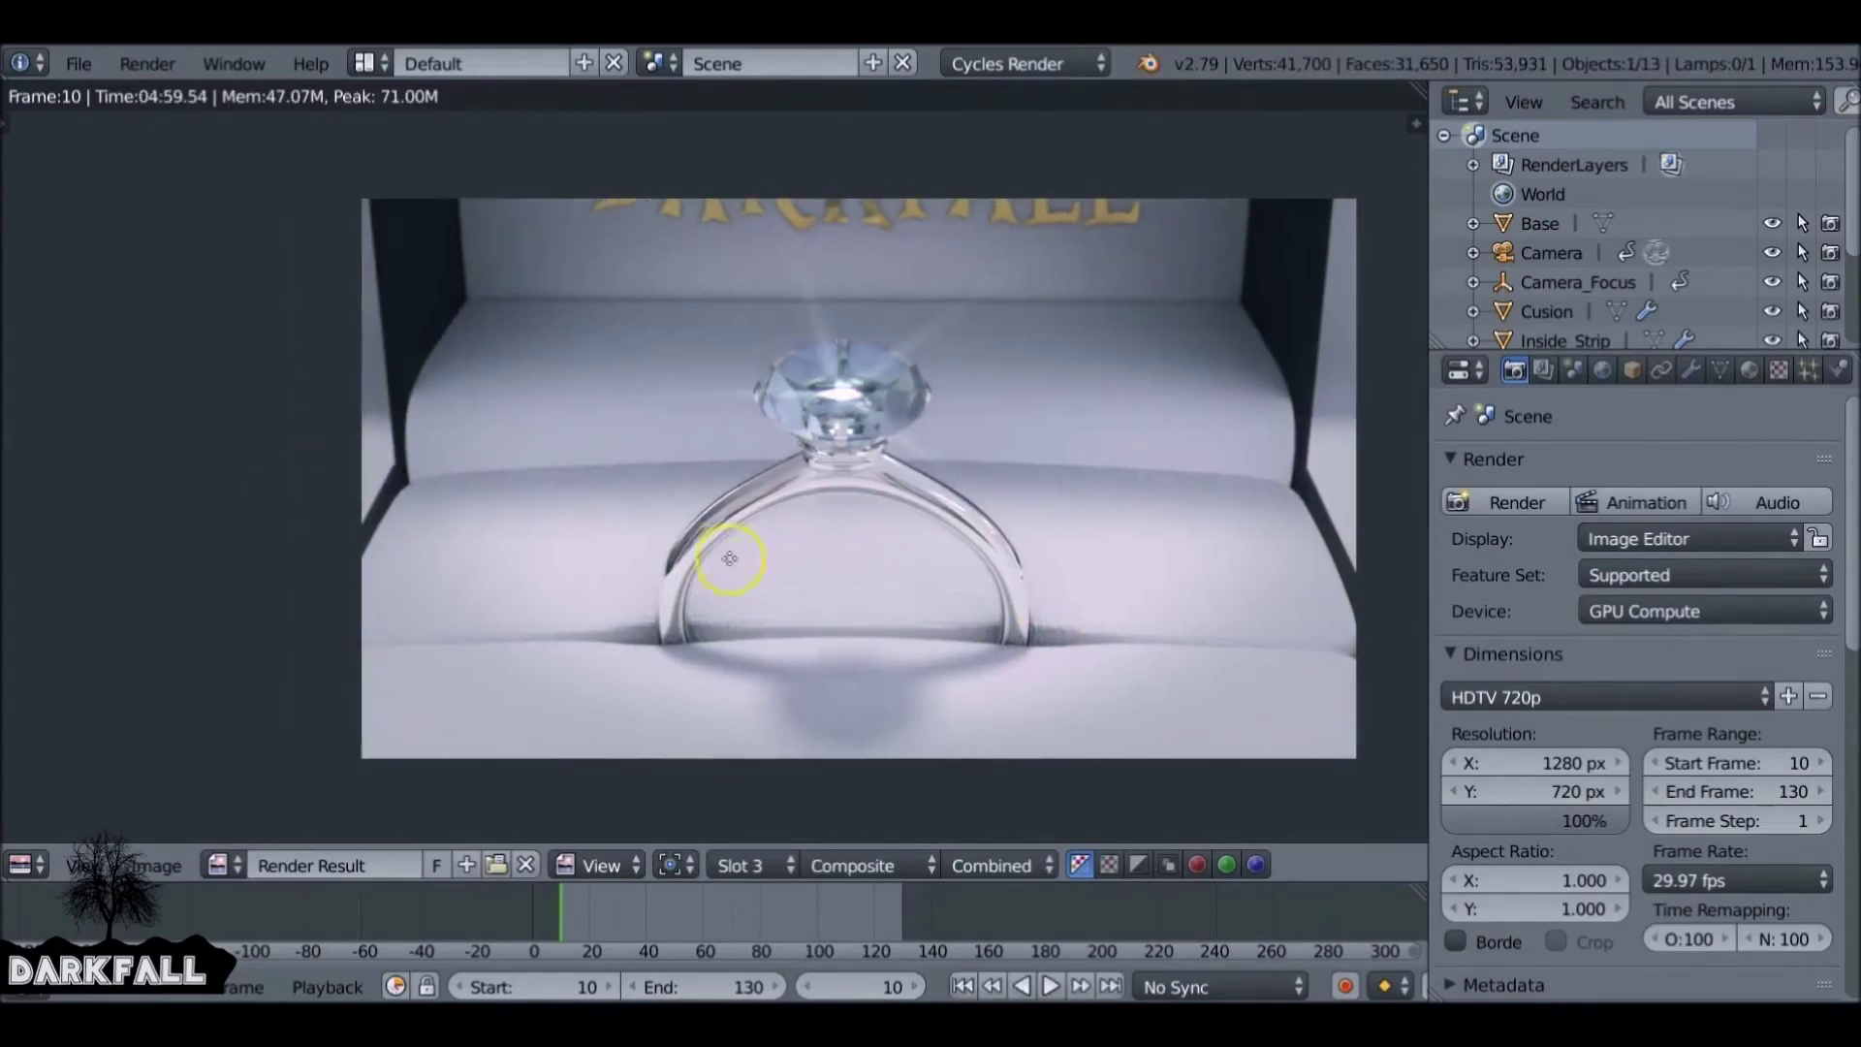
- Flip between the Slot 2 and Slot 3 renders while panning across the ring, then show empty Slot 4
scroll(796, 554, "up", 4)
key("j")
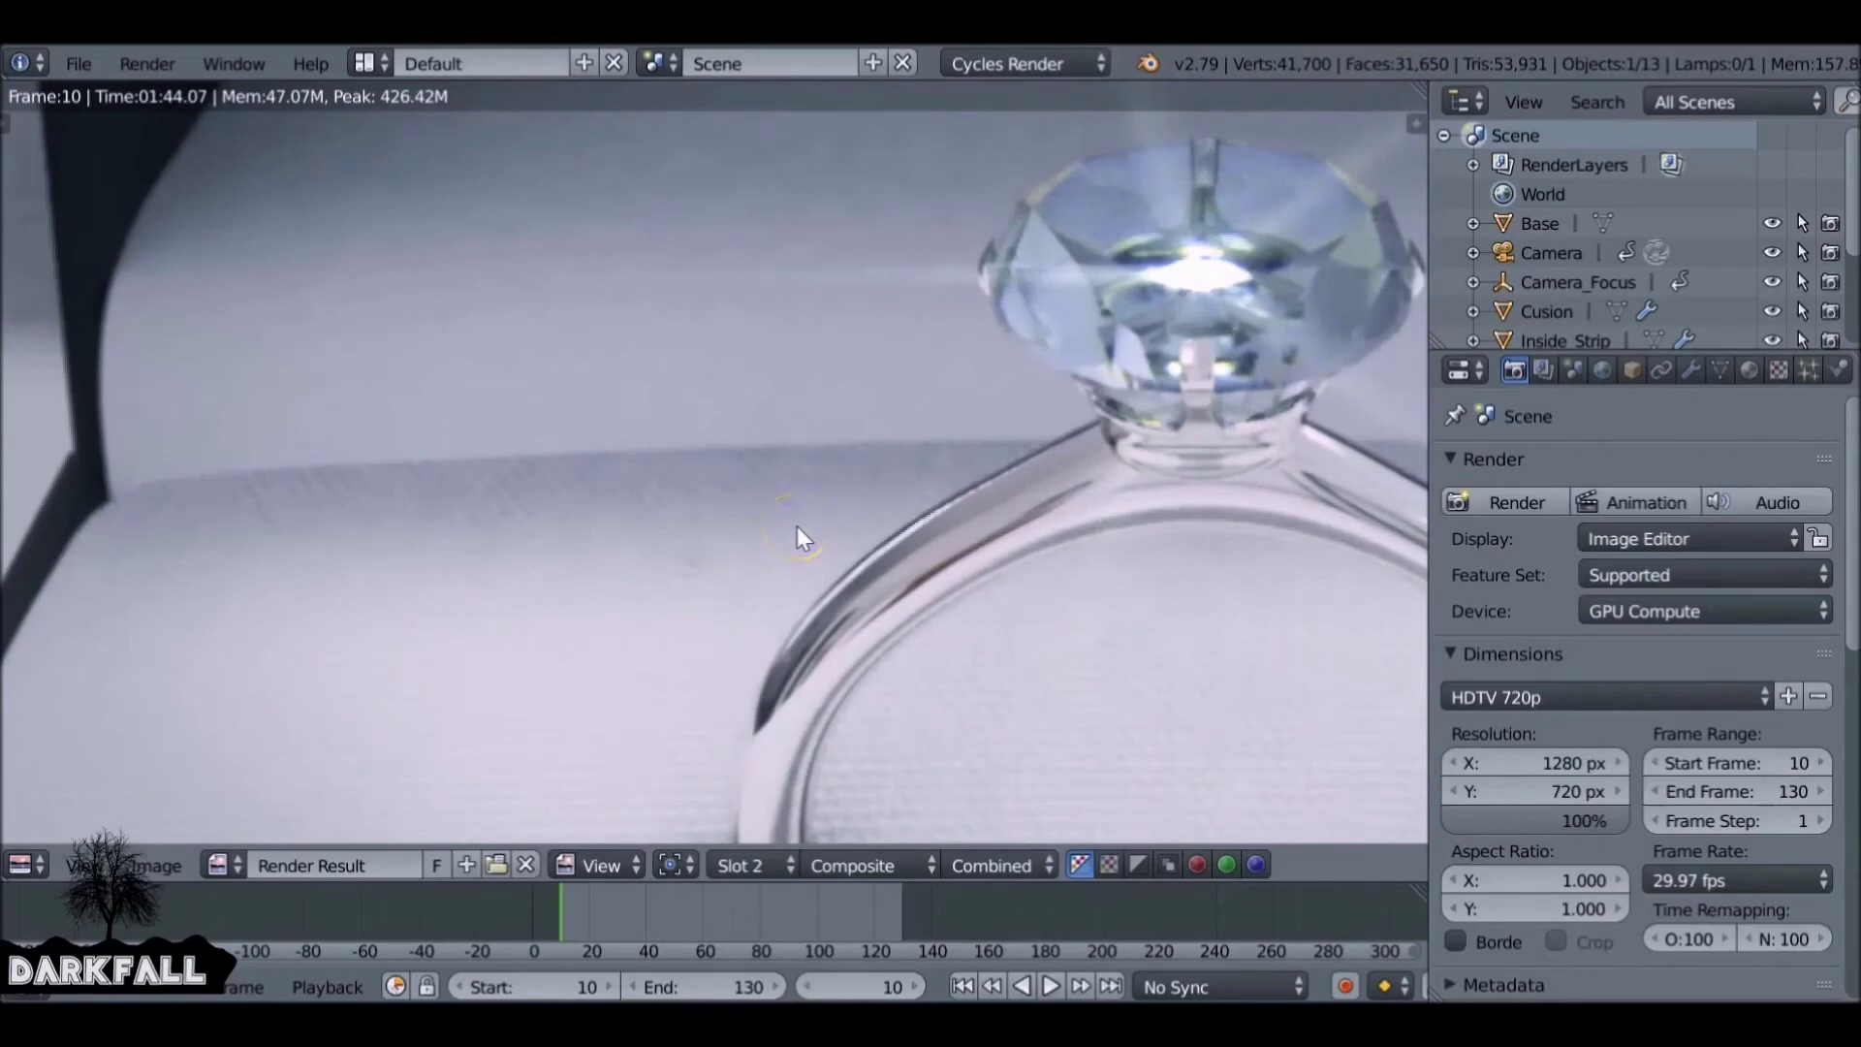
key("j")
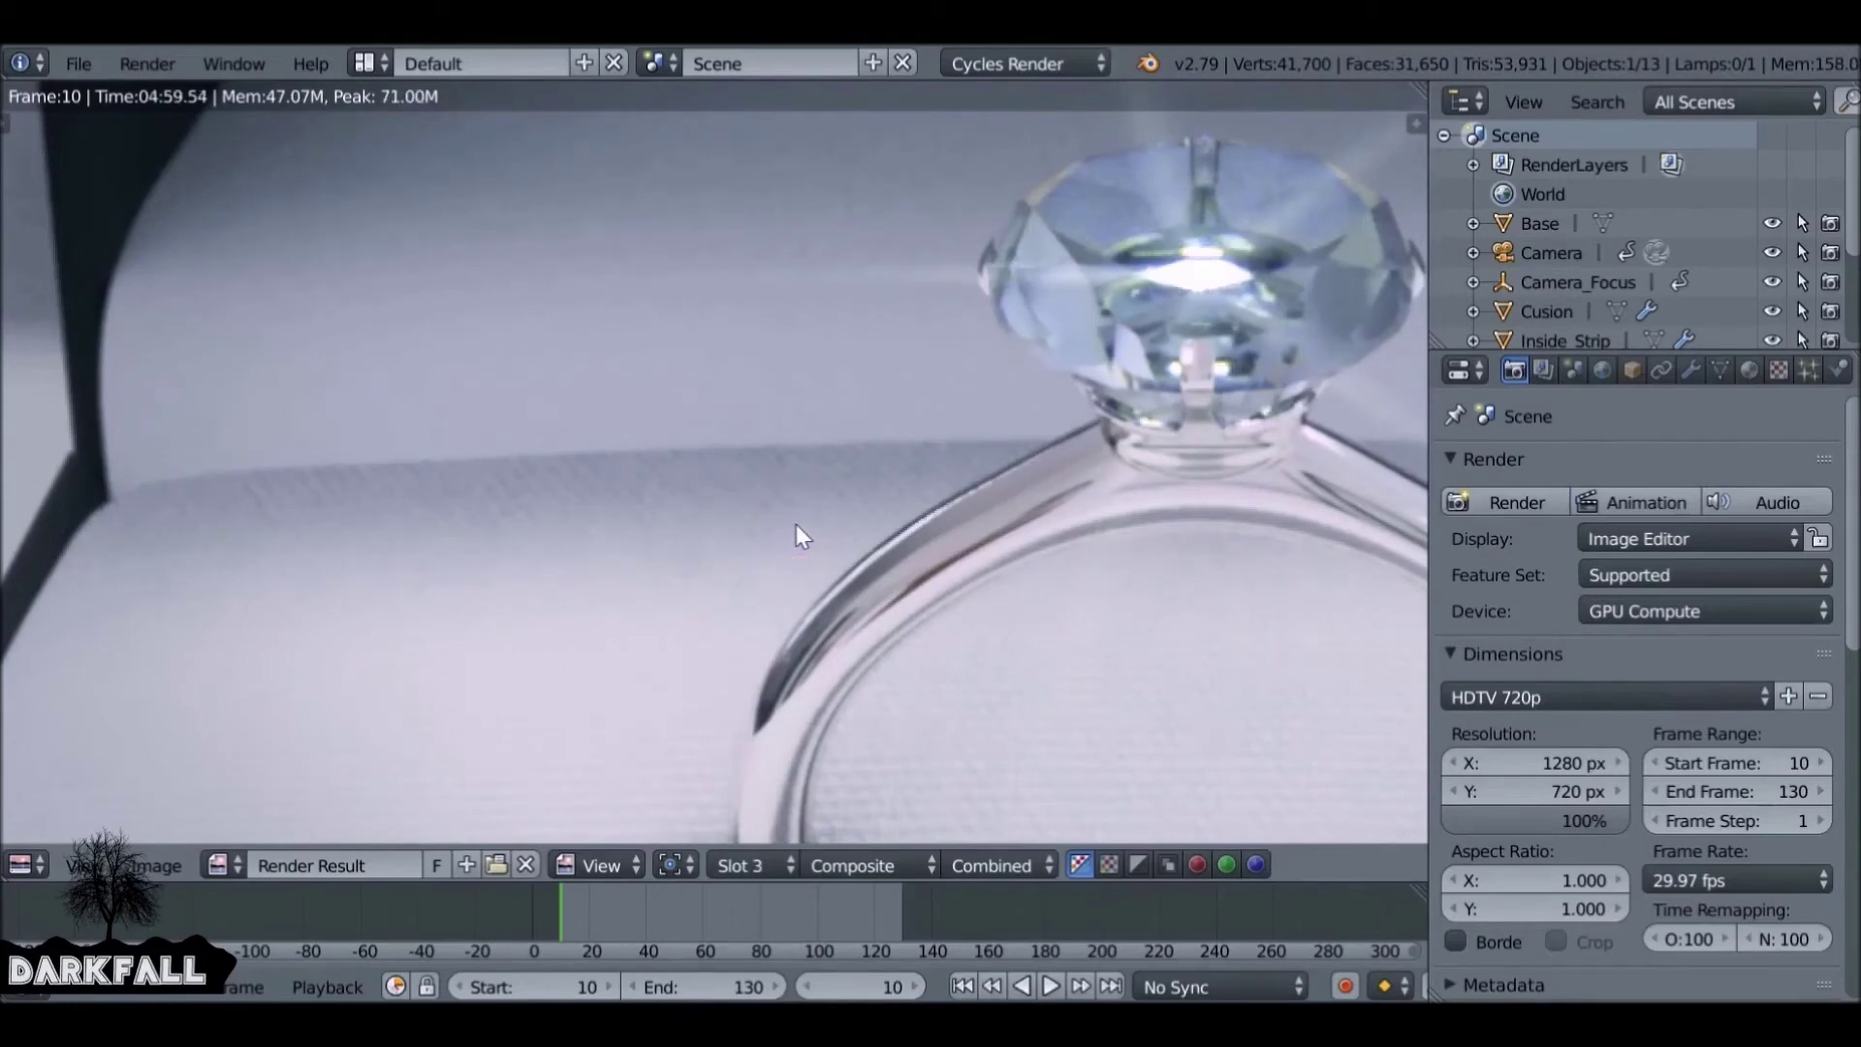
key("j")
key("j")
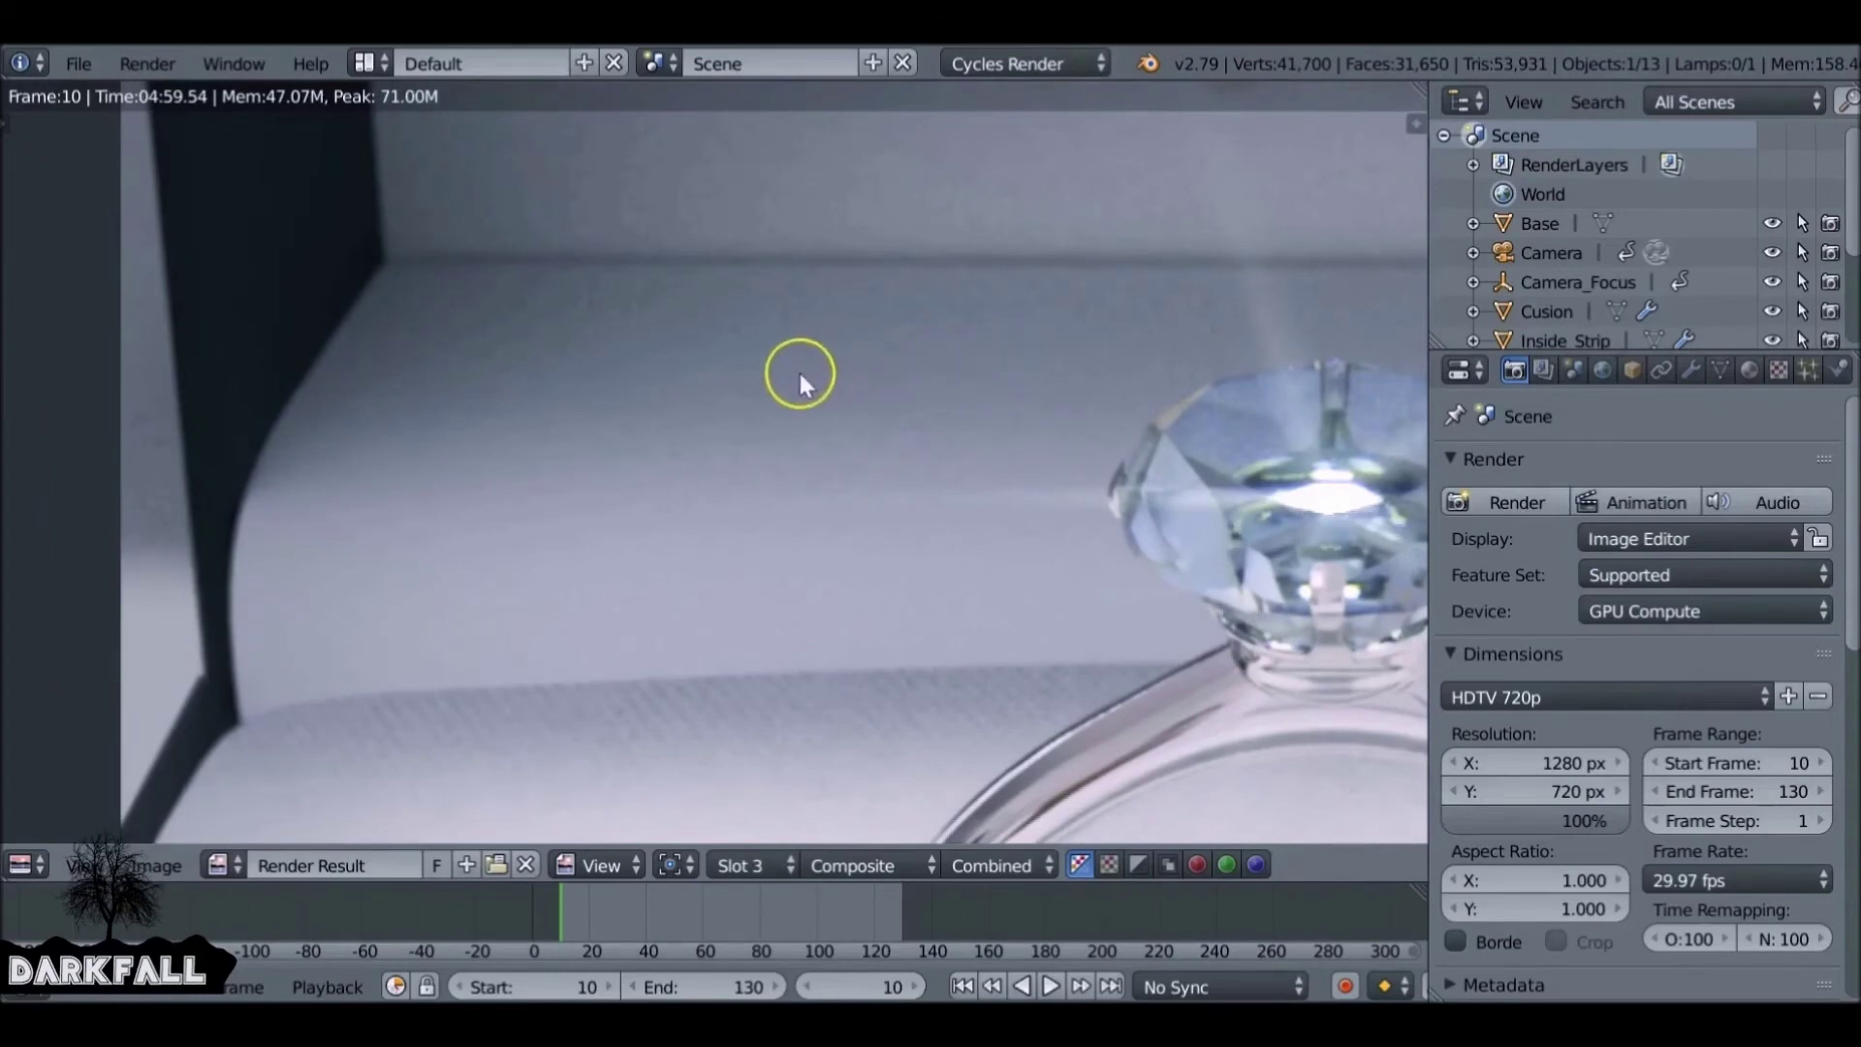
scroll(684, 392, "down", 1)
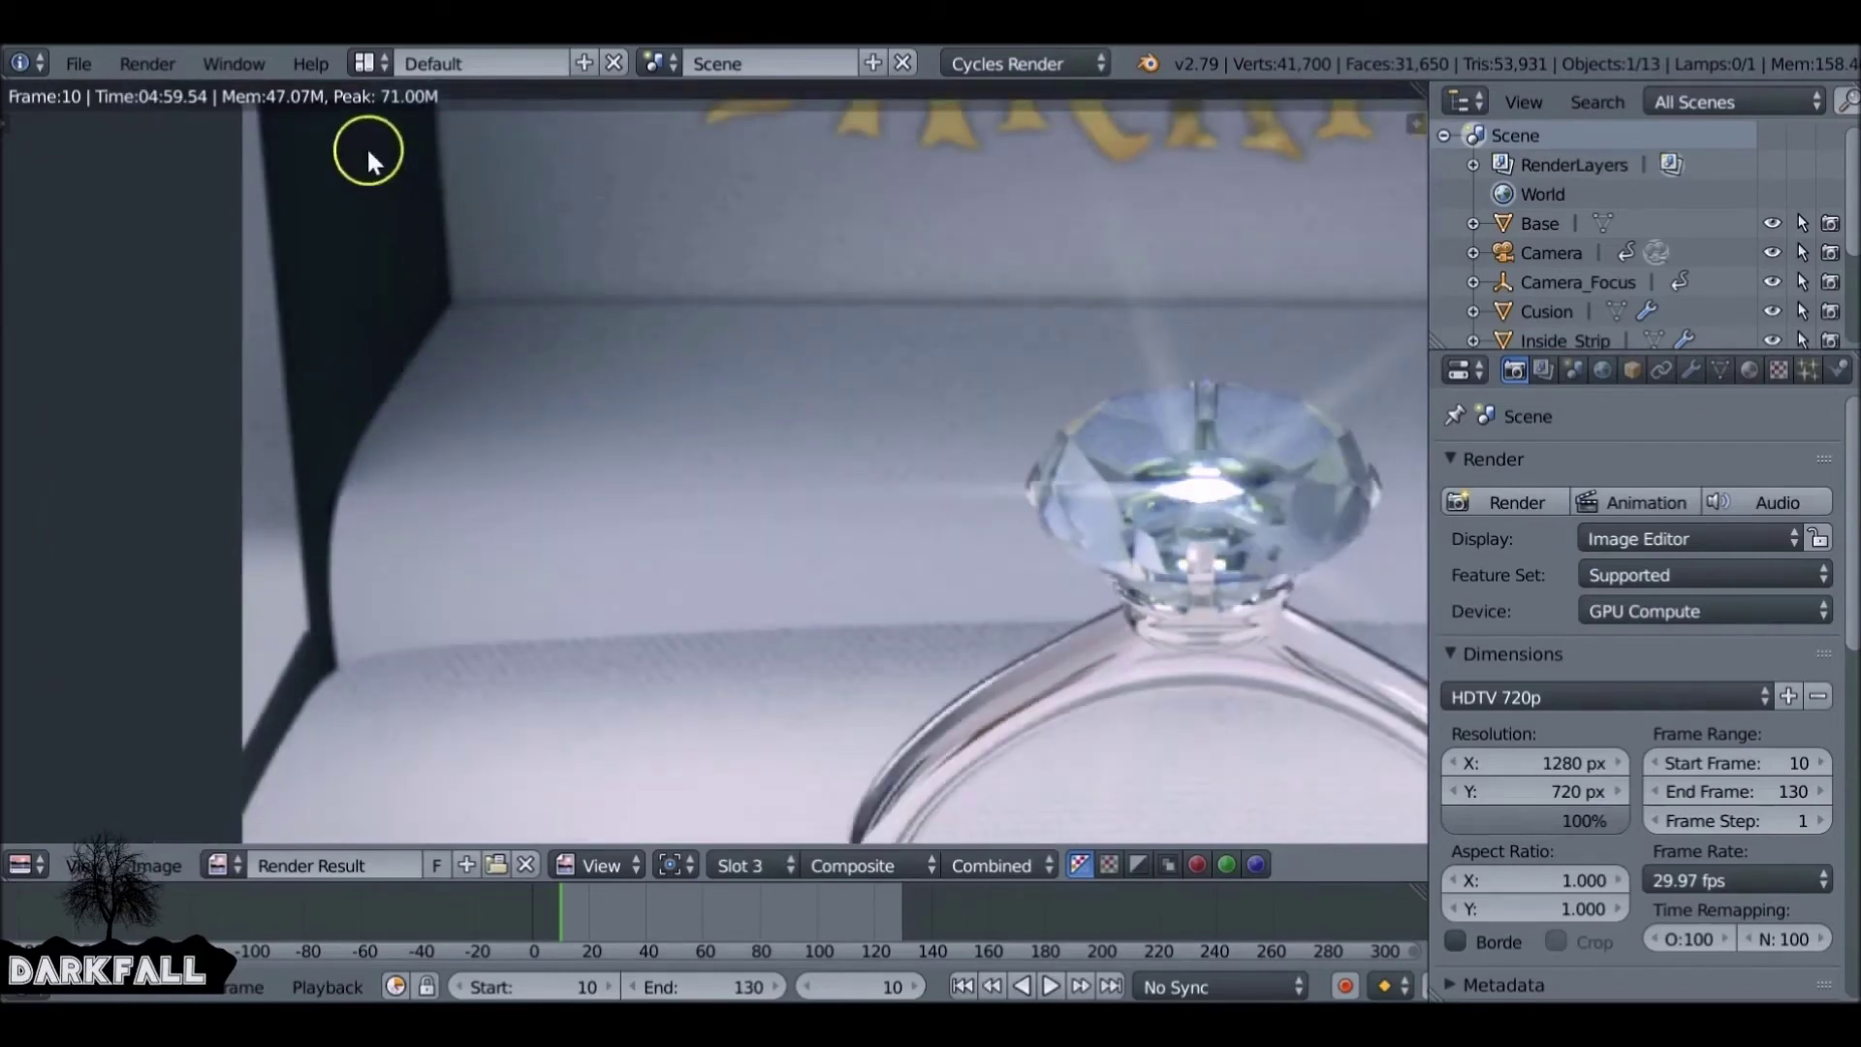
key("j")
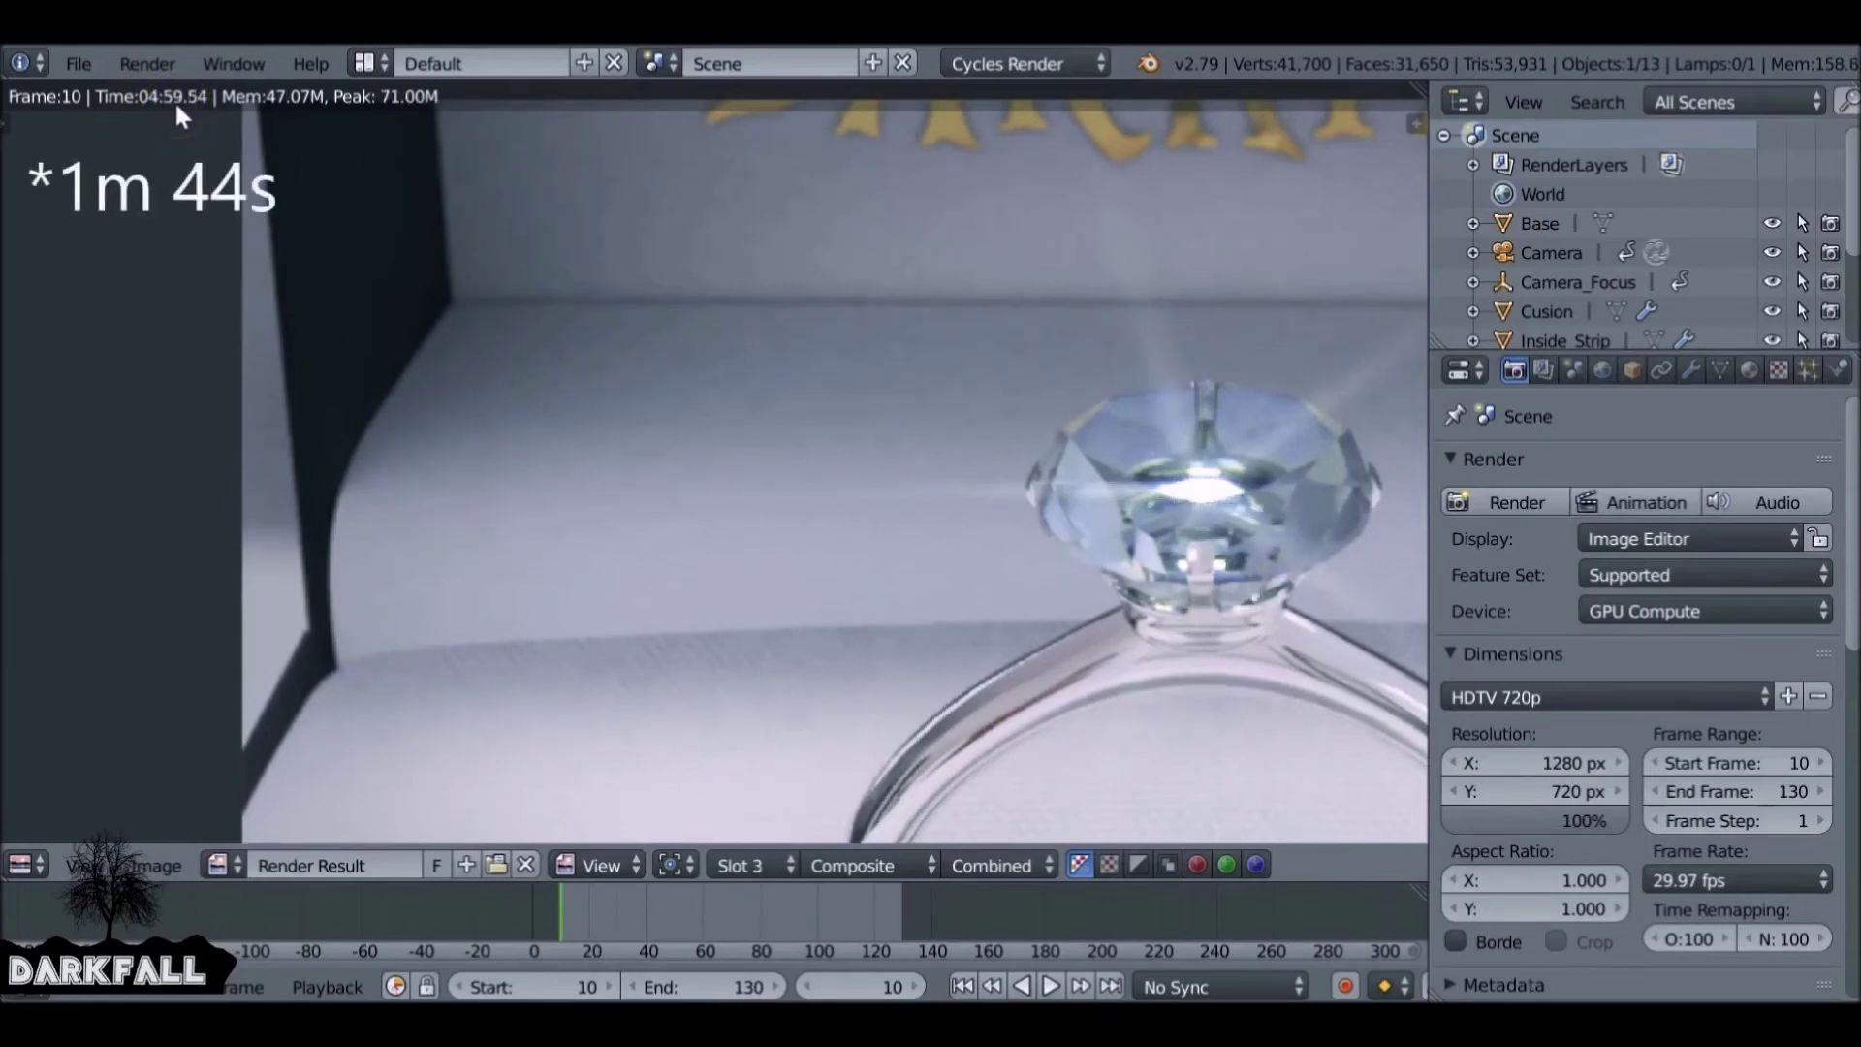
key("j")
middle_click_drag(1211, 541, 1046, 450)
key("j")
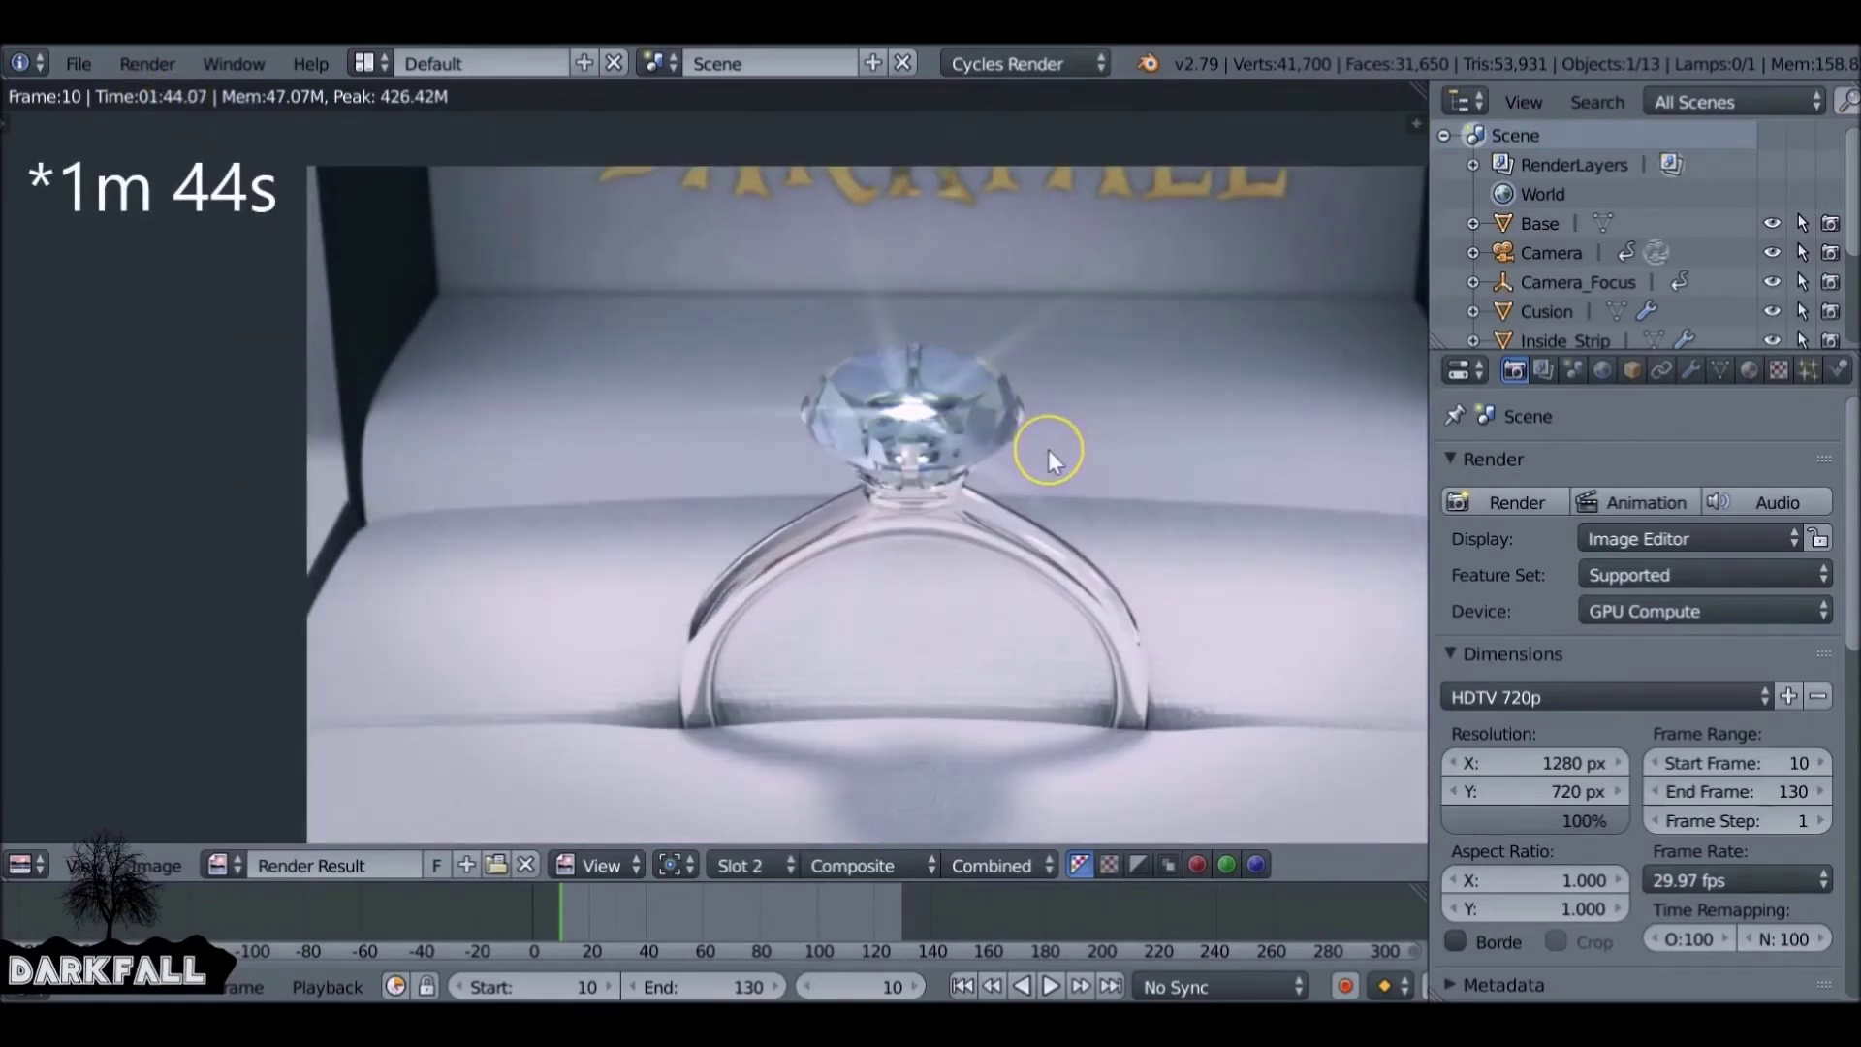
key("j")
middle_click_drag(1270, 533, 1115, 540)
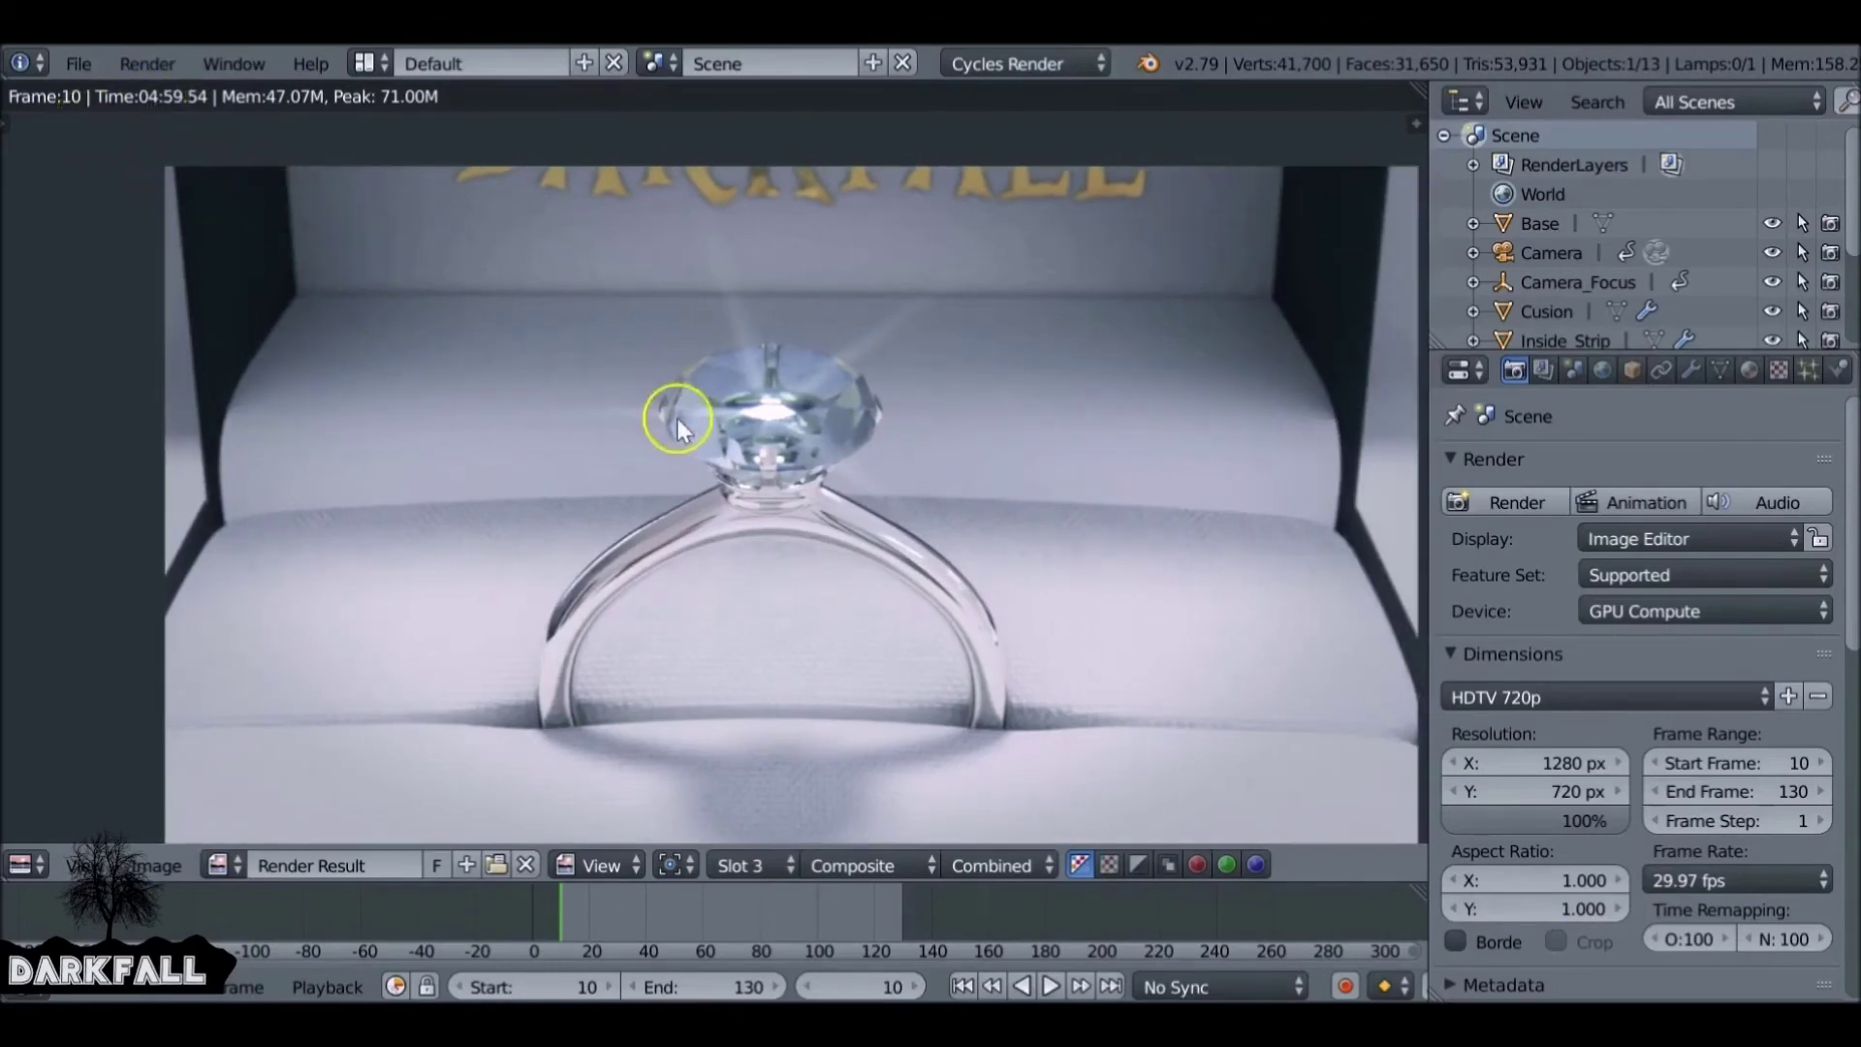
key("j")
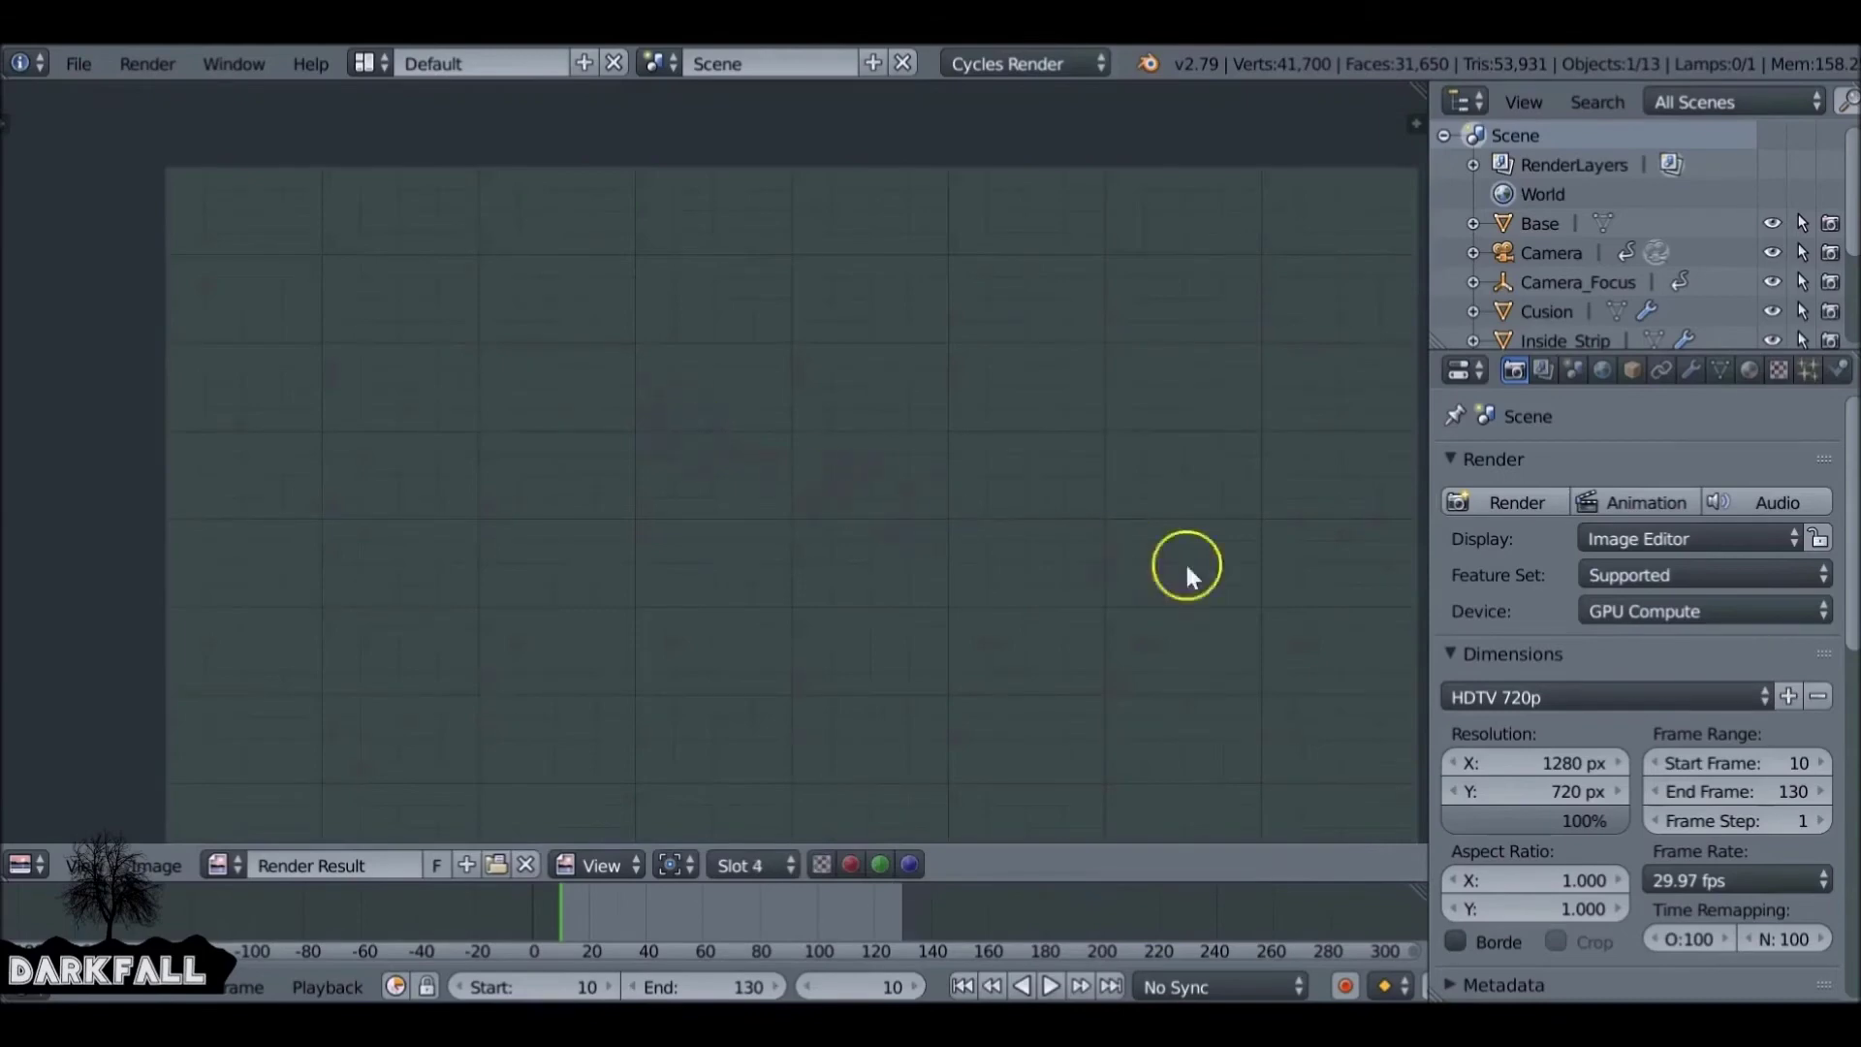
- Enable Denoising in the render layer settings
left_click(1551, 366)
left_click(1584, 368)
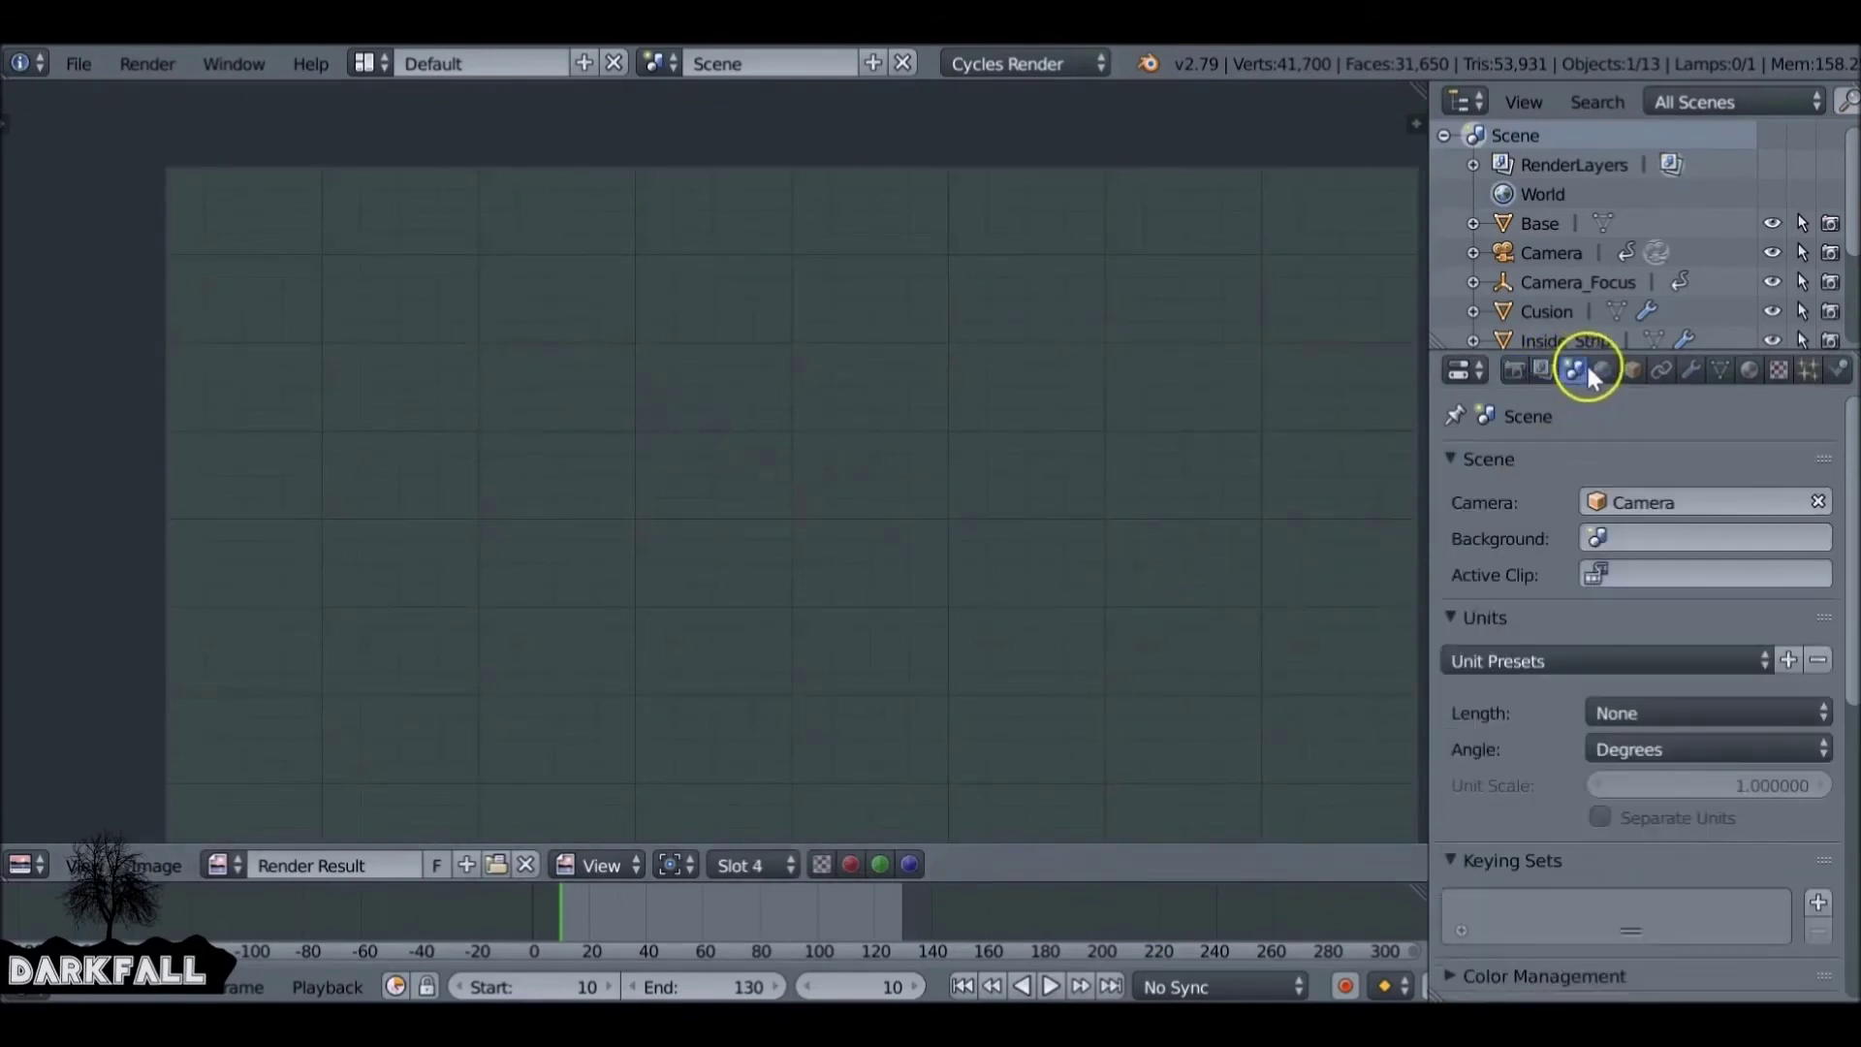
left_click(1546, 366)
scroll(1606, 628, "down", 3)
scroll(1607, 619, "down", 3)
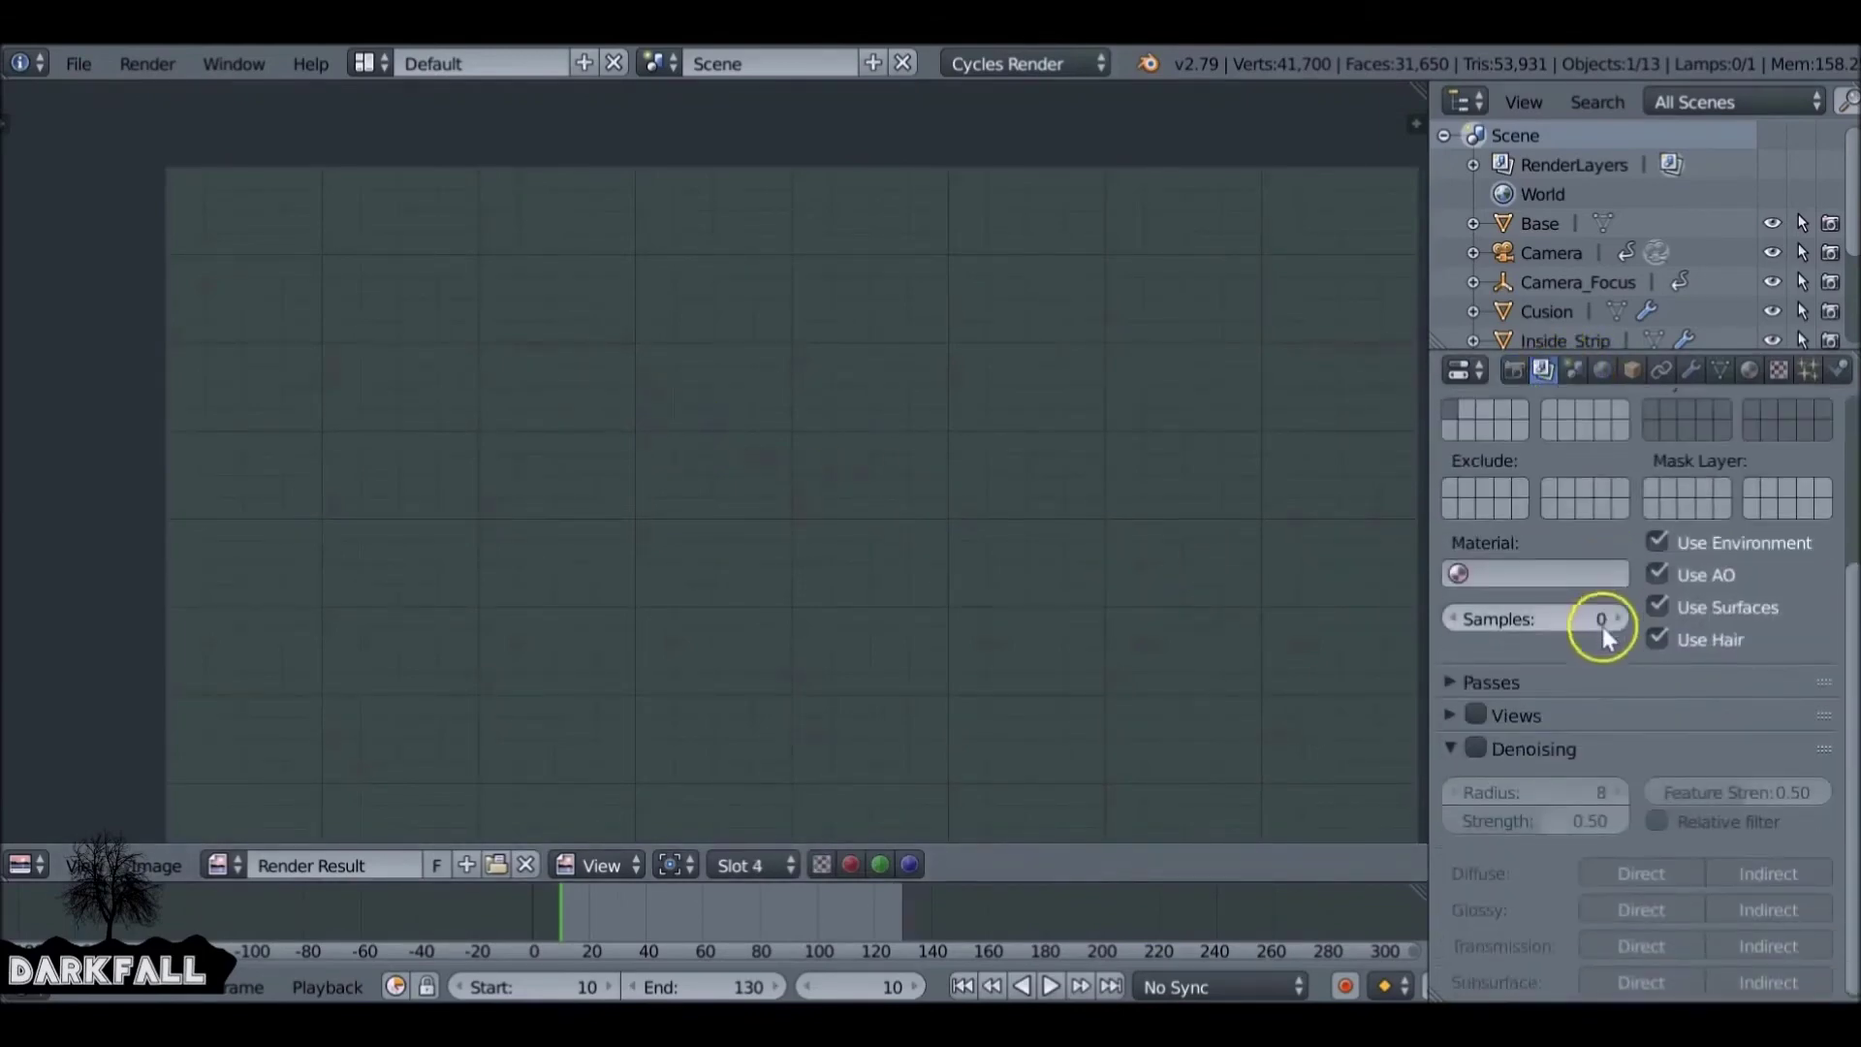
left_click(1475, 747)
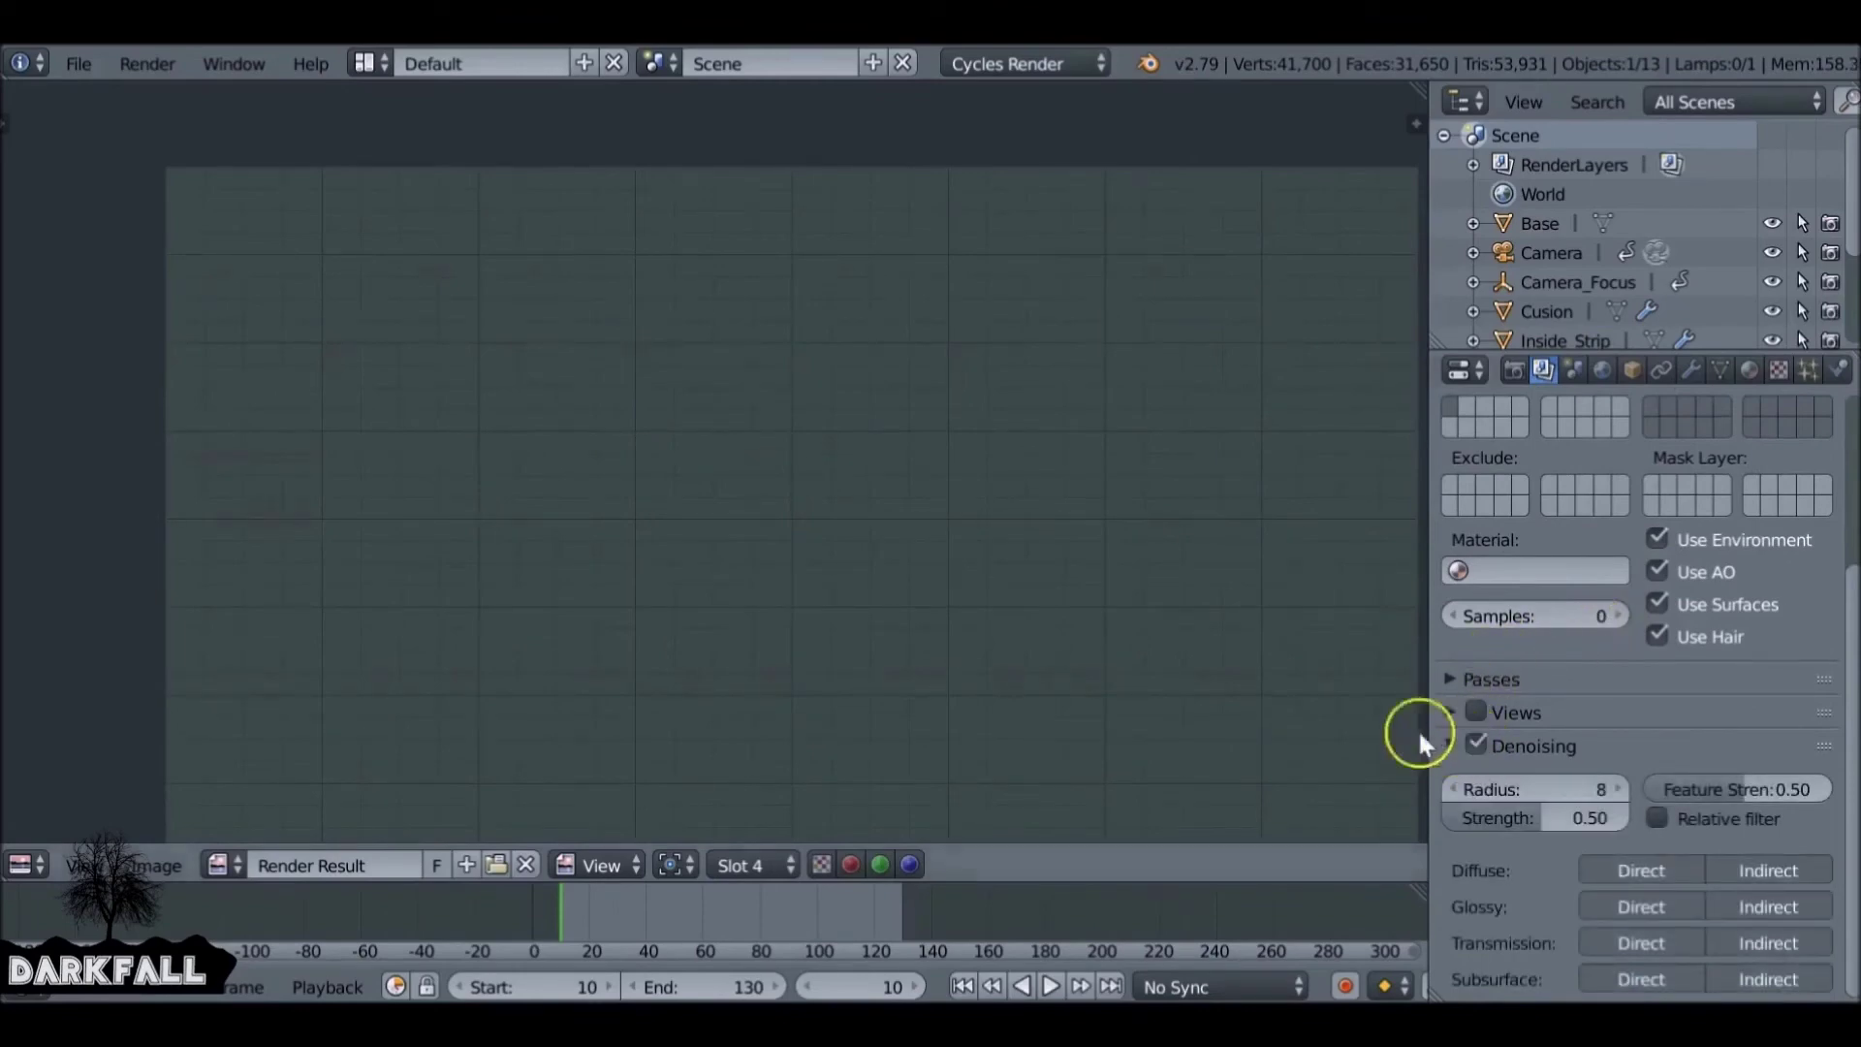
- Render the denoised ring scene at 200 samples into empty Slot 4
scroll(1016, 649, "down", 2)
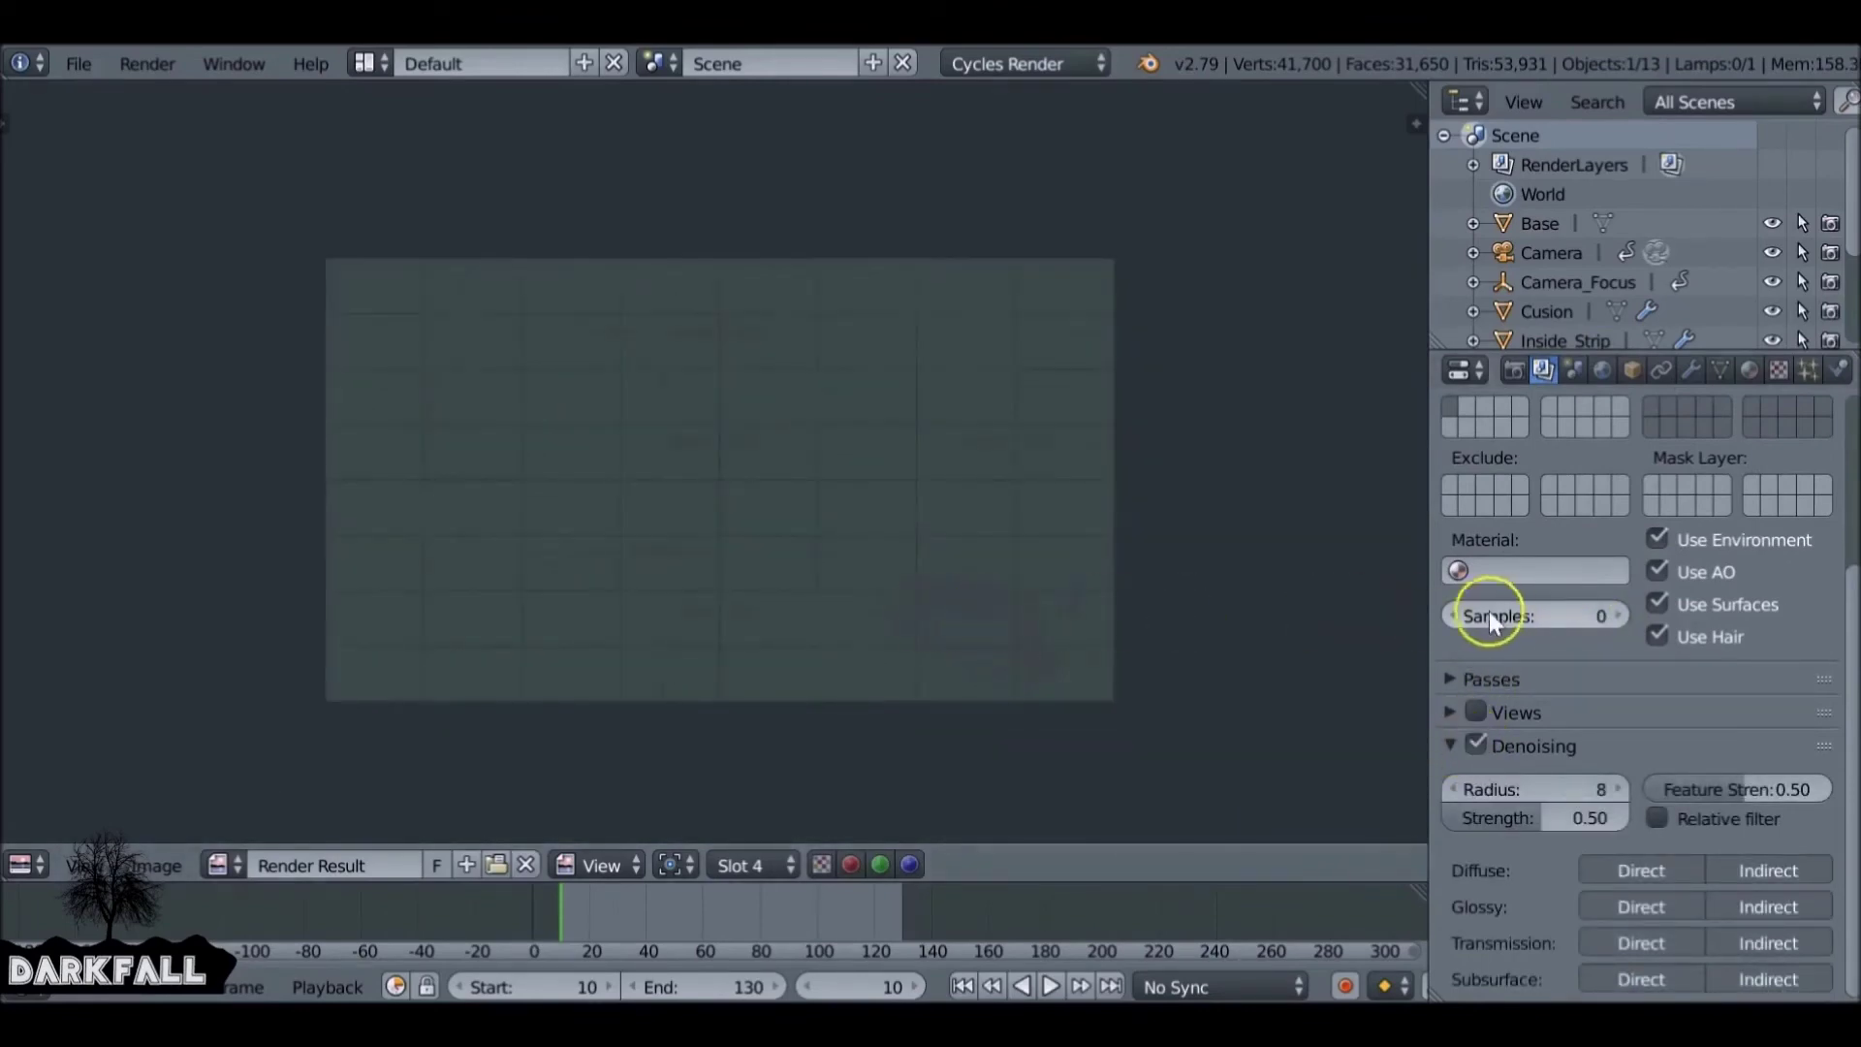
scroll(1497, 608, "up", 6)
left_click(1514, 370)
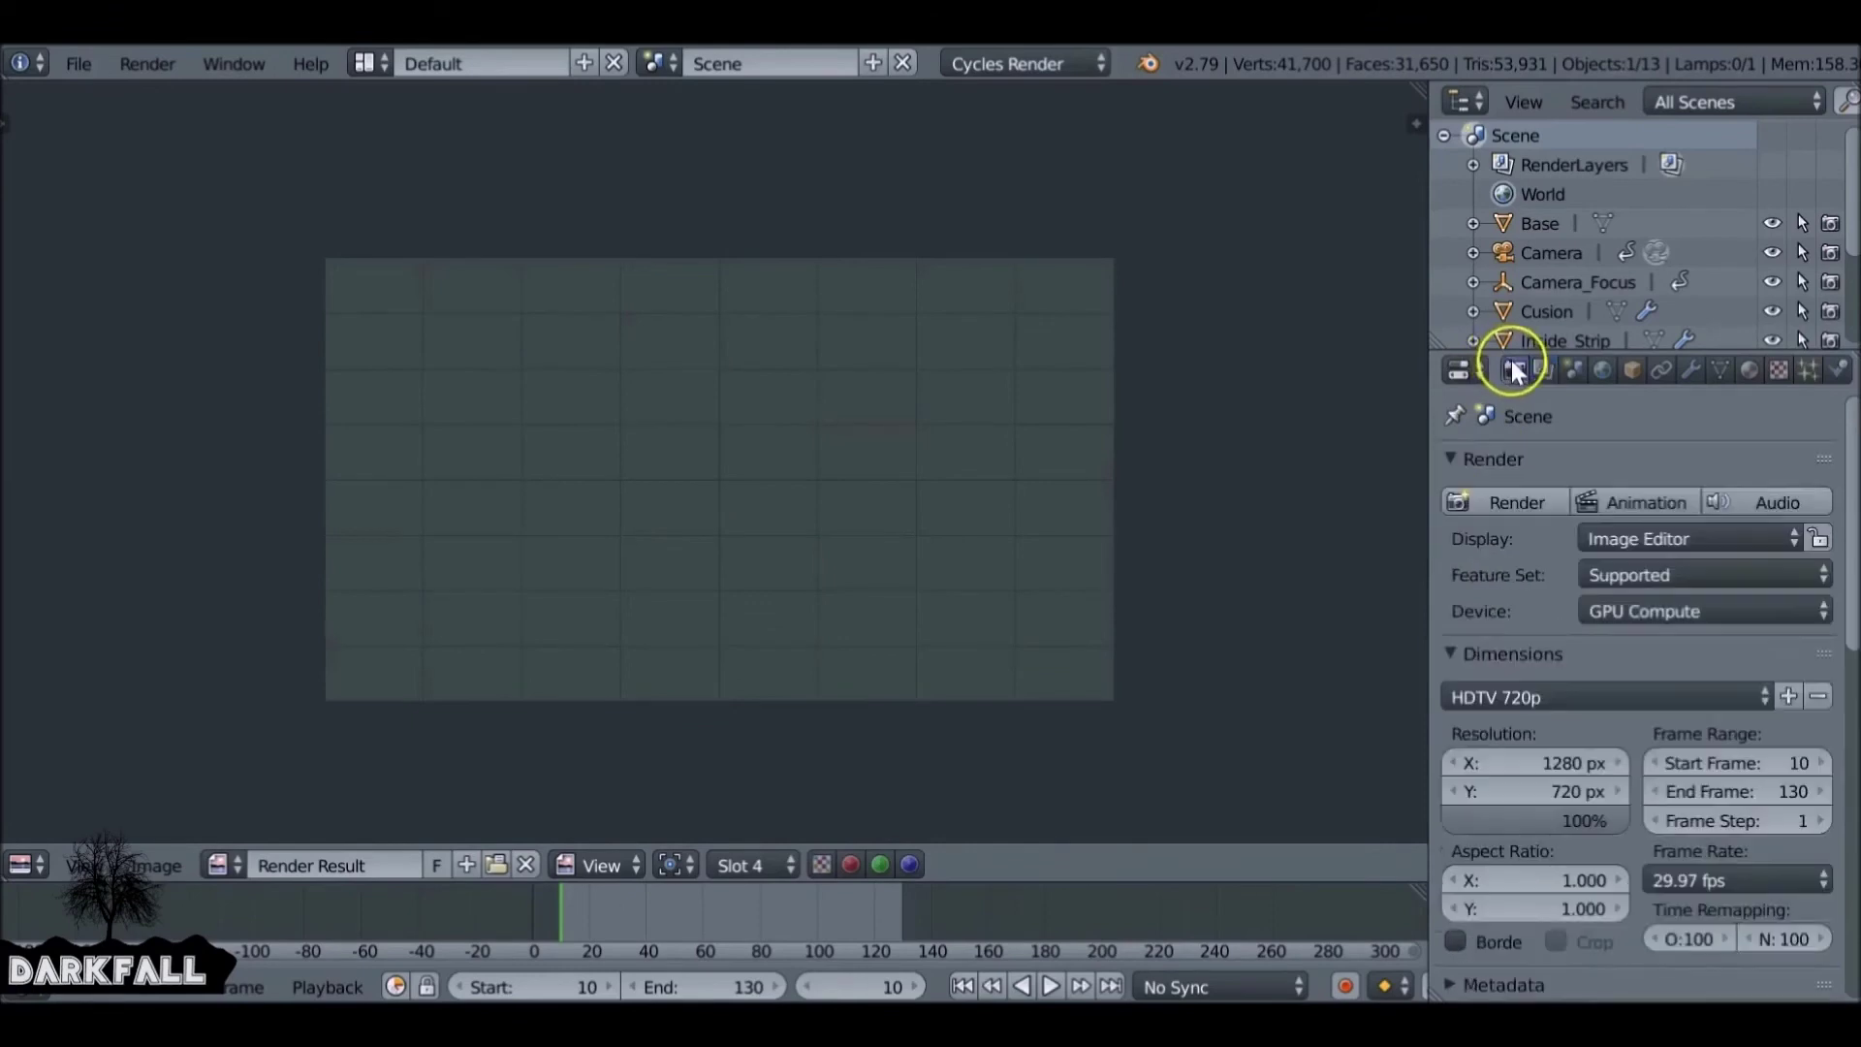
left_click(1548, 488)
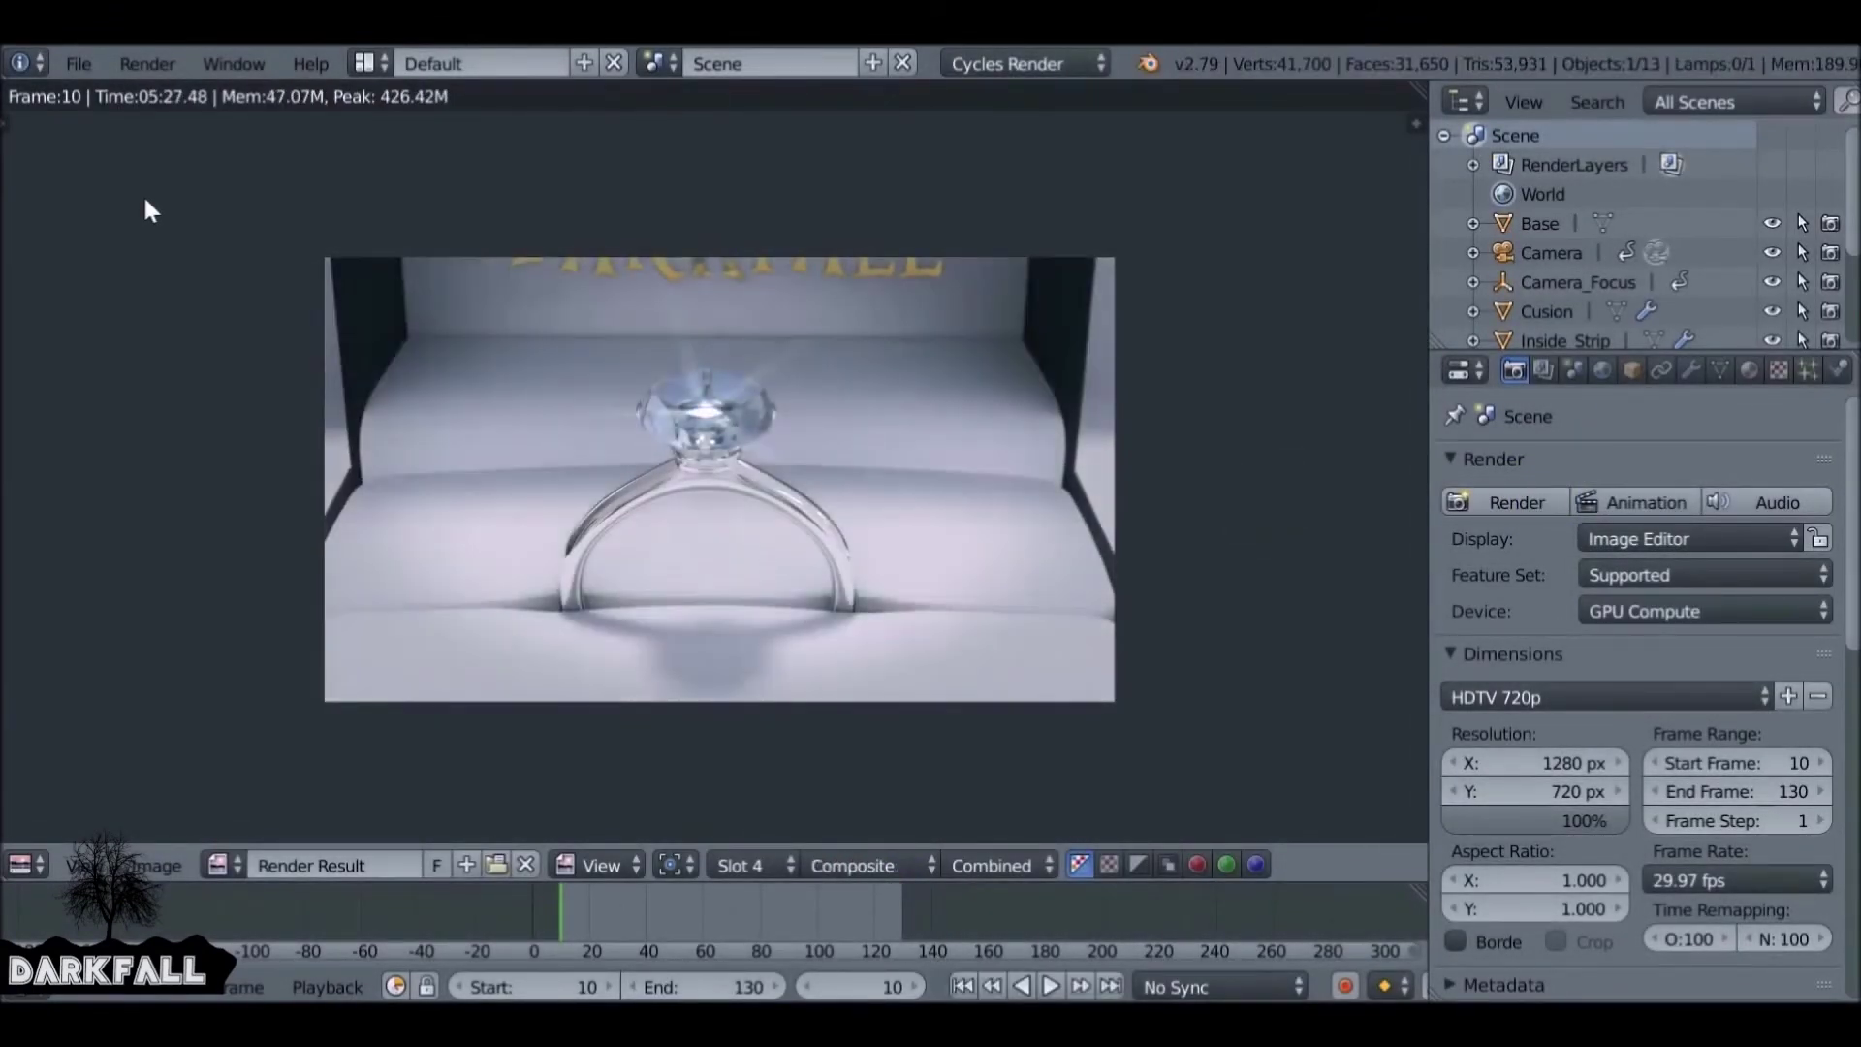
- Zoom into the ring render and compare the non-denoised Slot 3 against denoised Slot 4
scroll(818, 370, "up", 3)
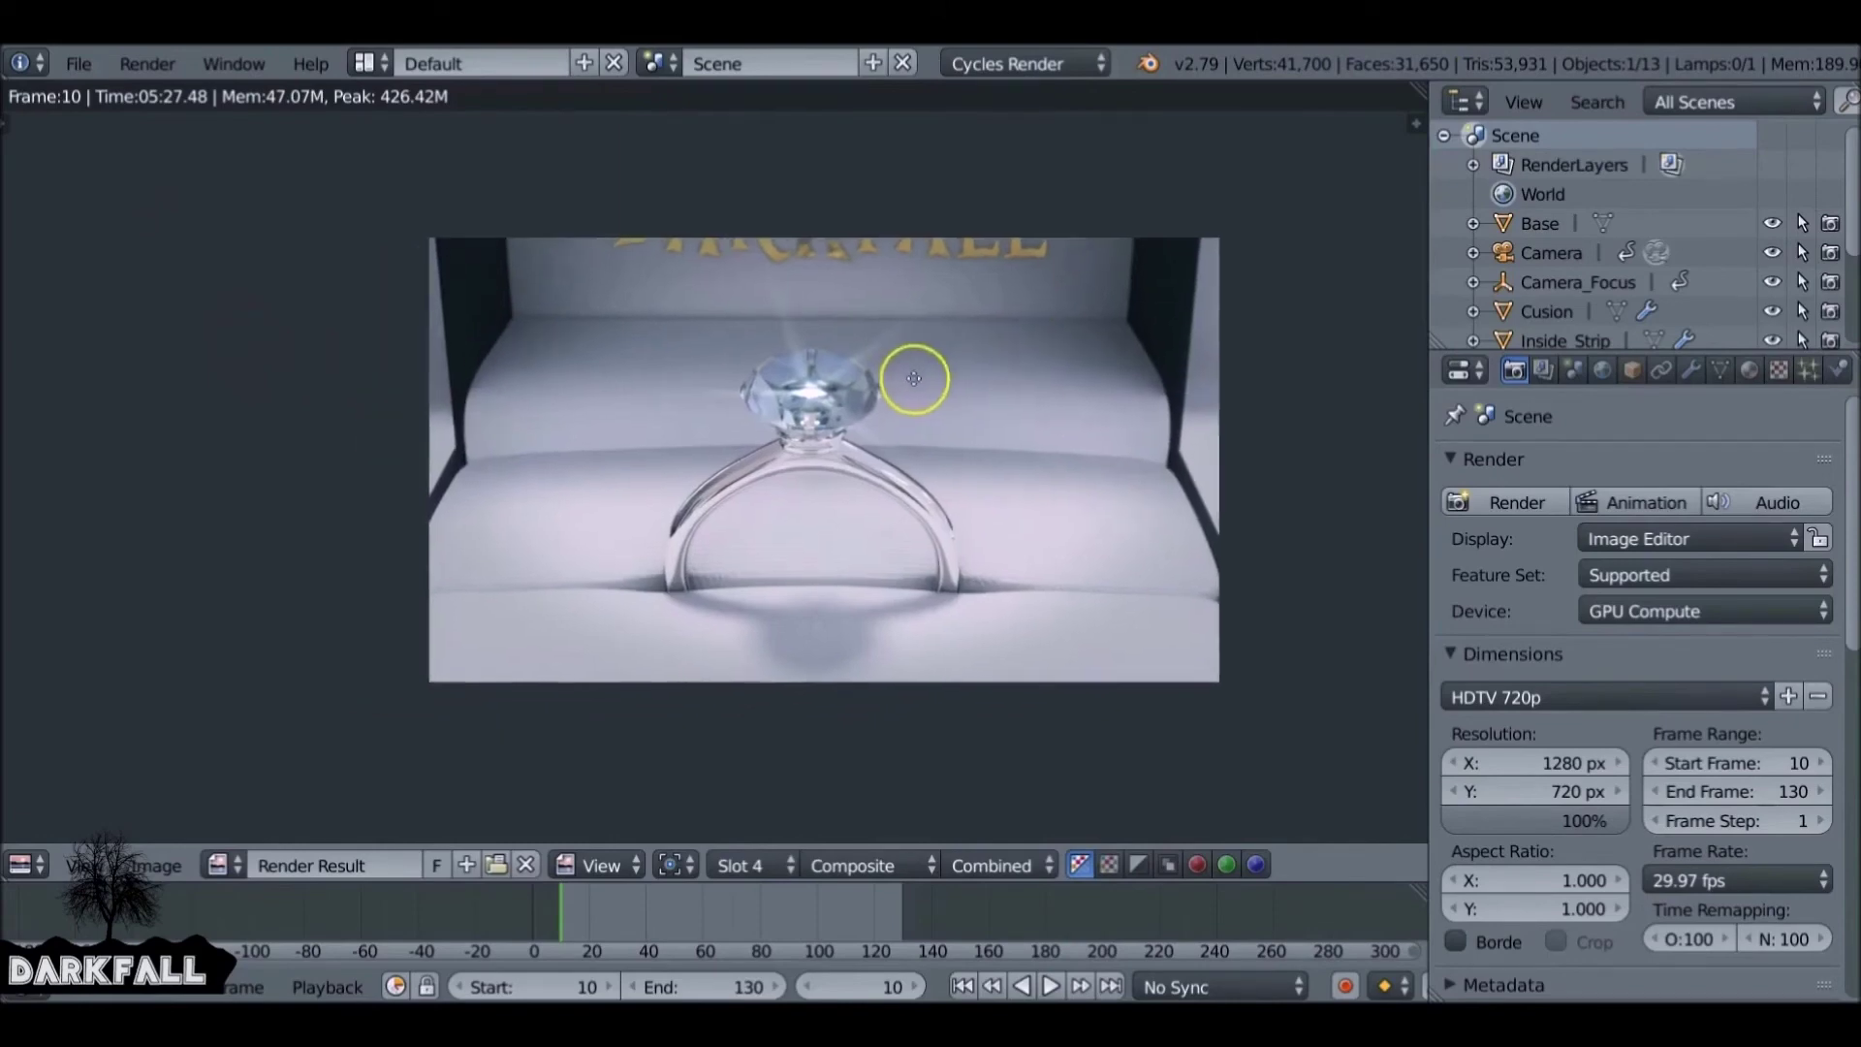
key("alt+j")
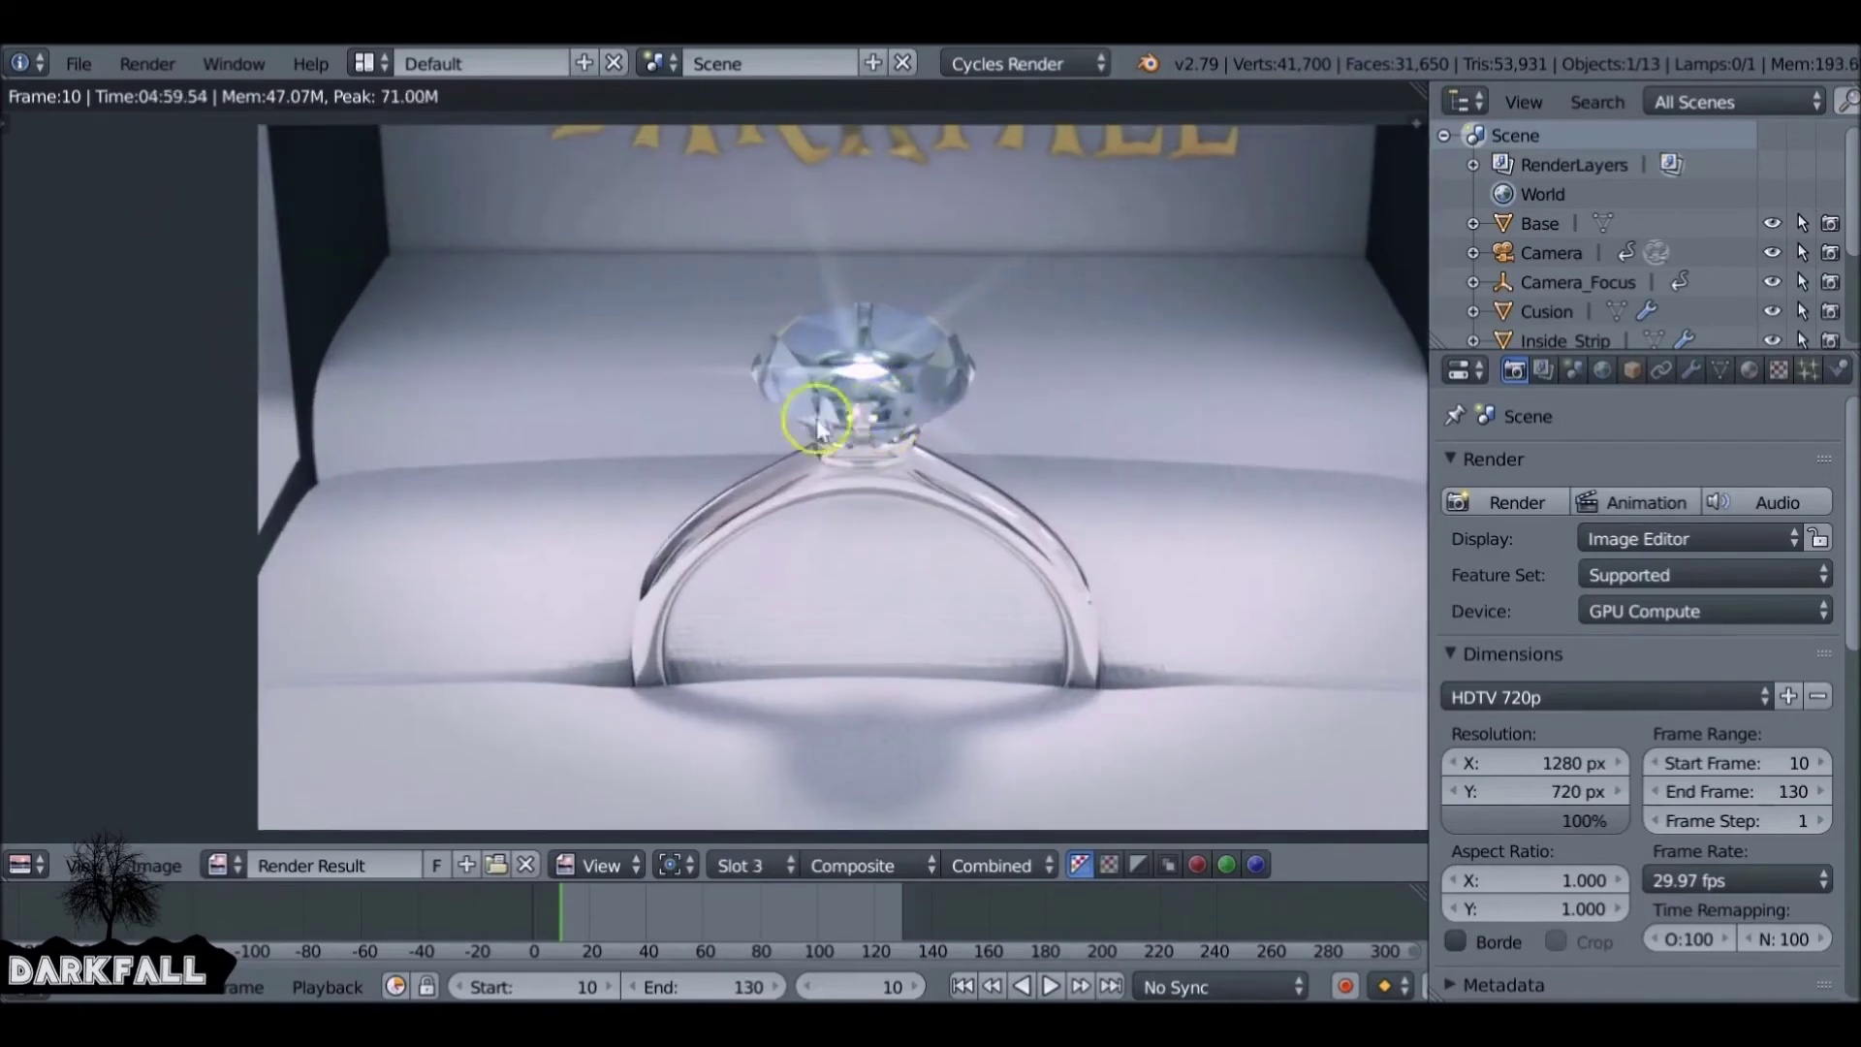
scroll(676, 532, "up", 3)
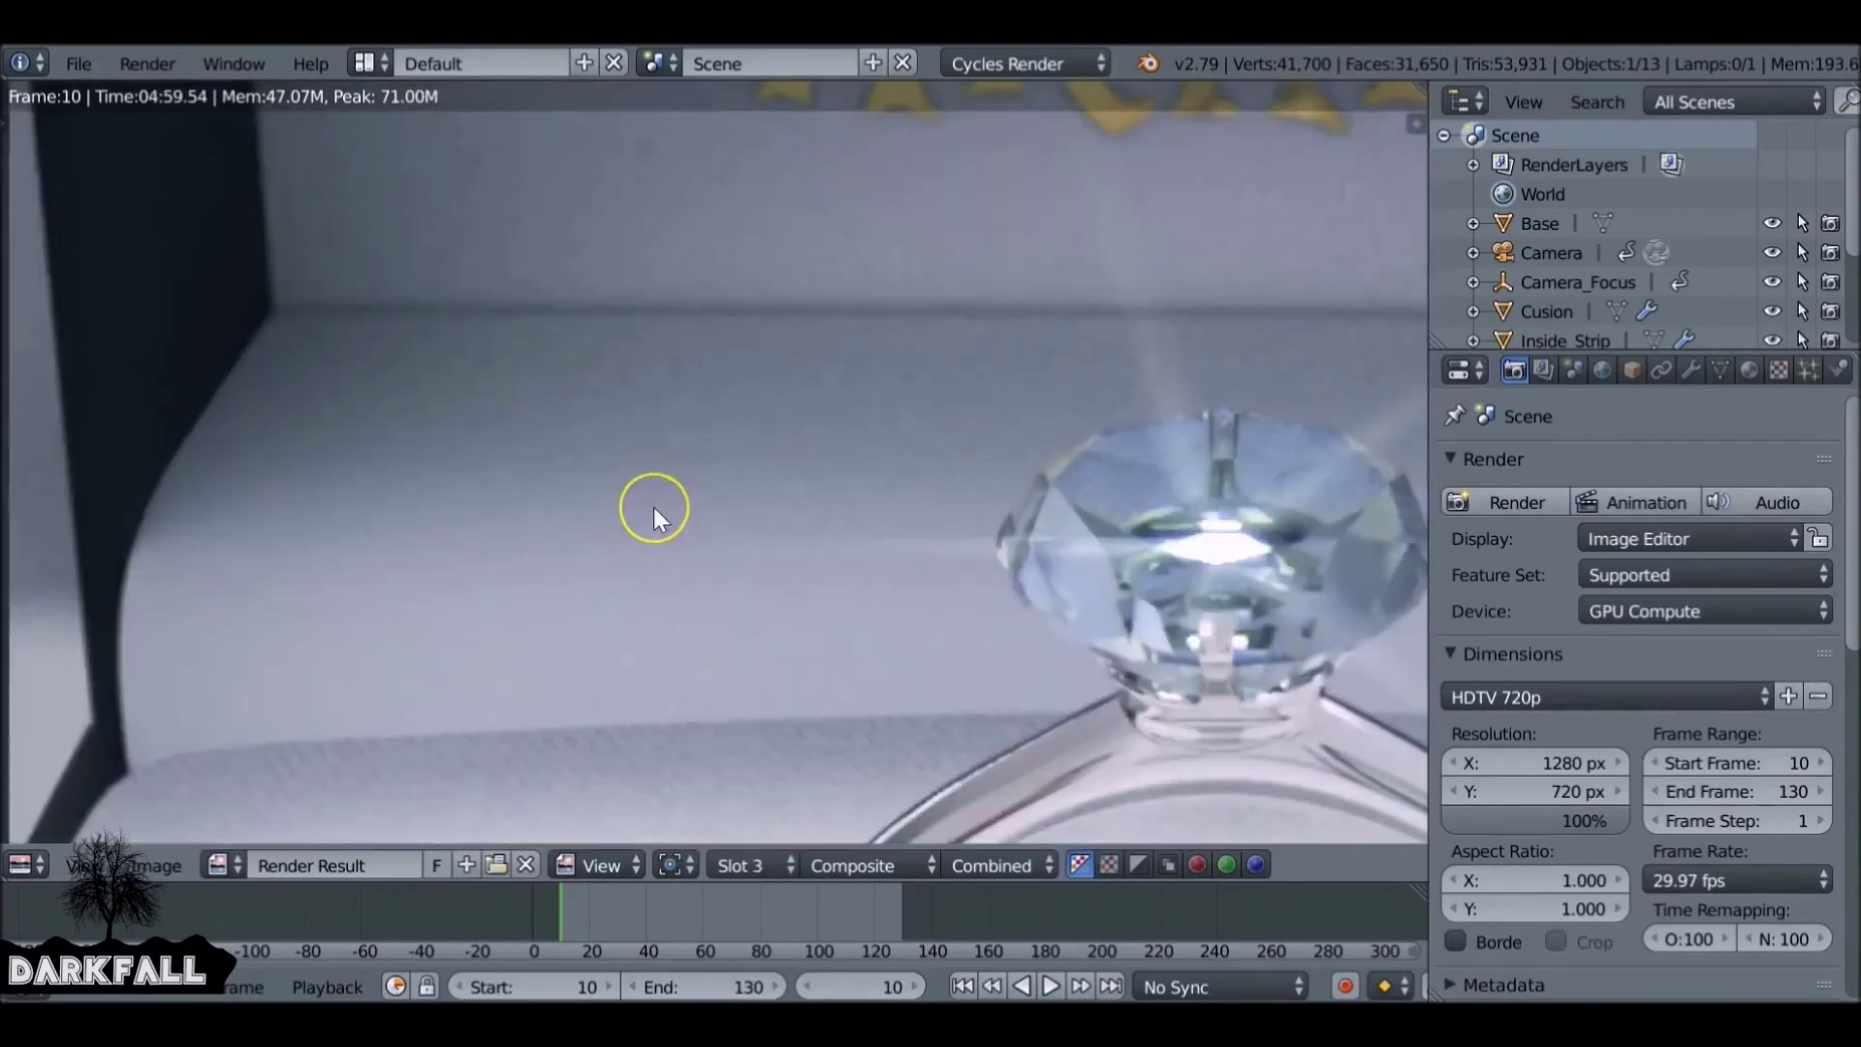
key("j")
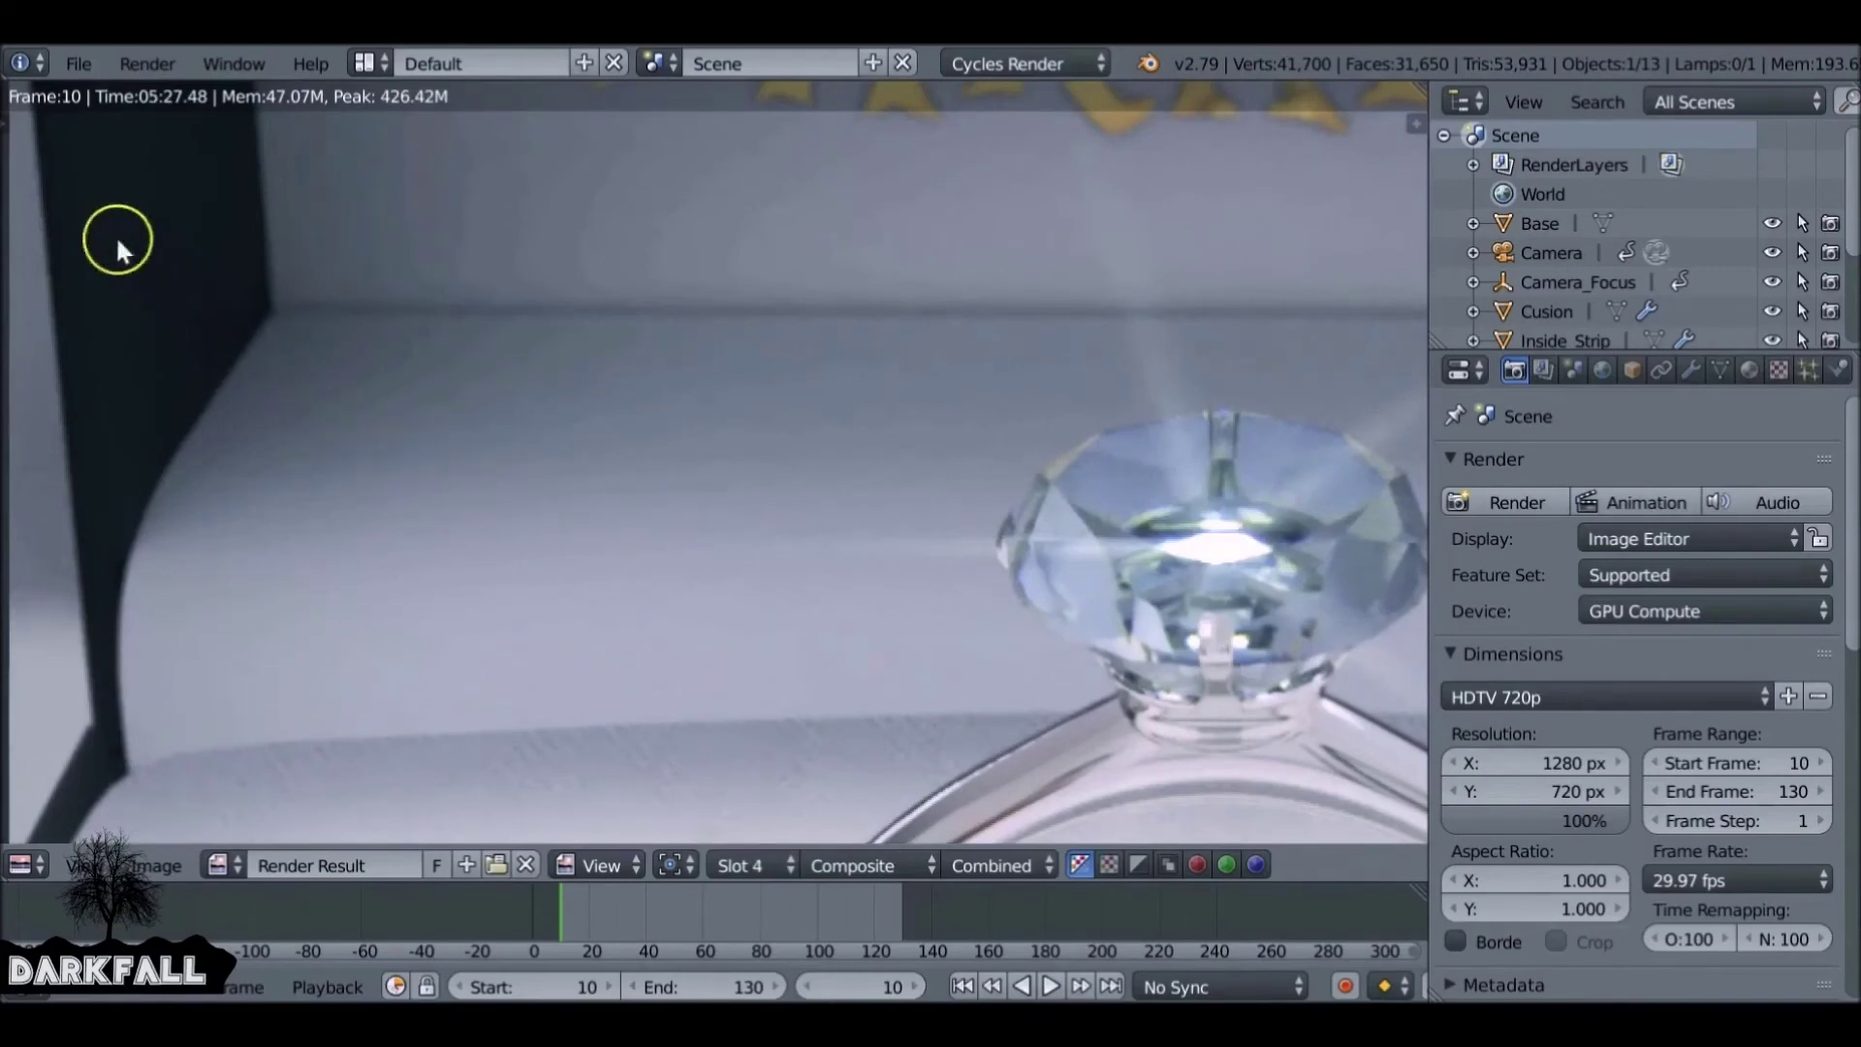
key("alt+j")
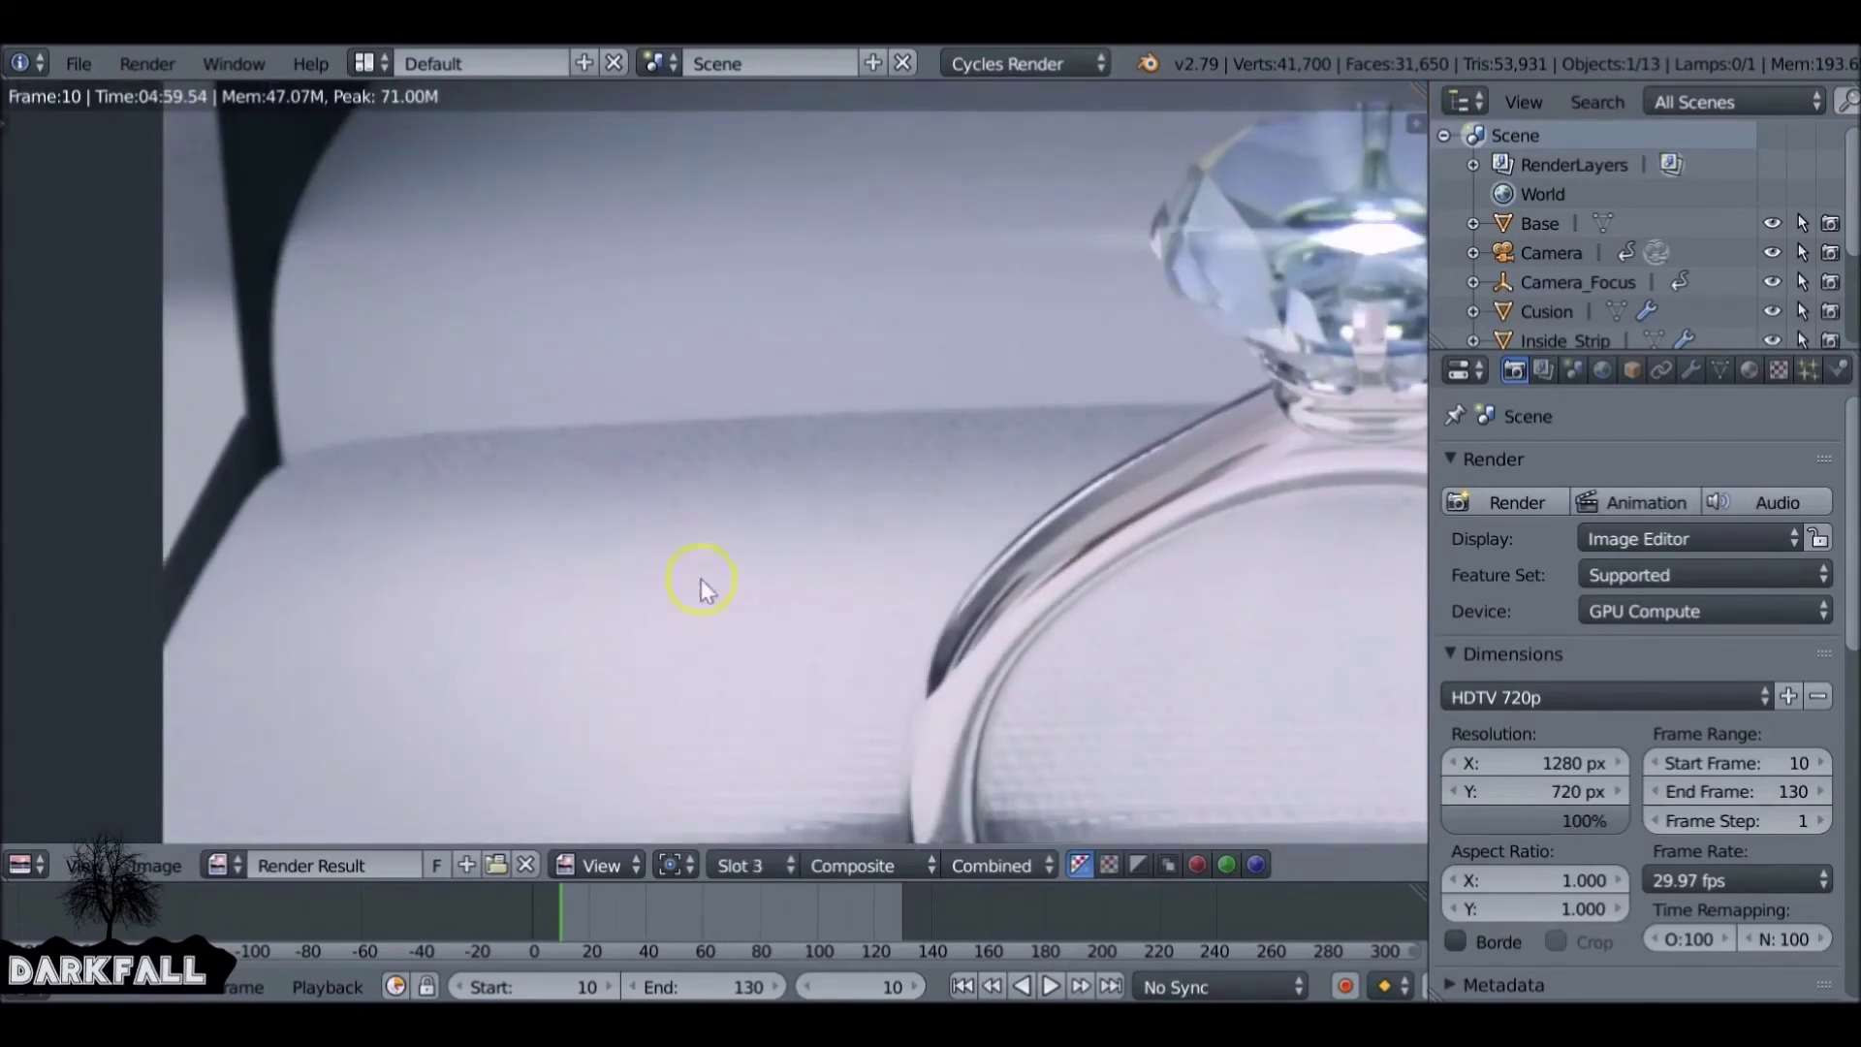
key("j")
middle_click_drag(740, 503, 937, 489)
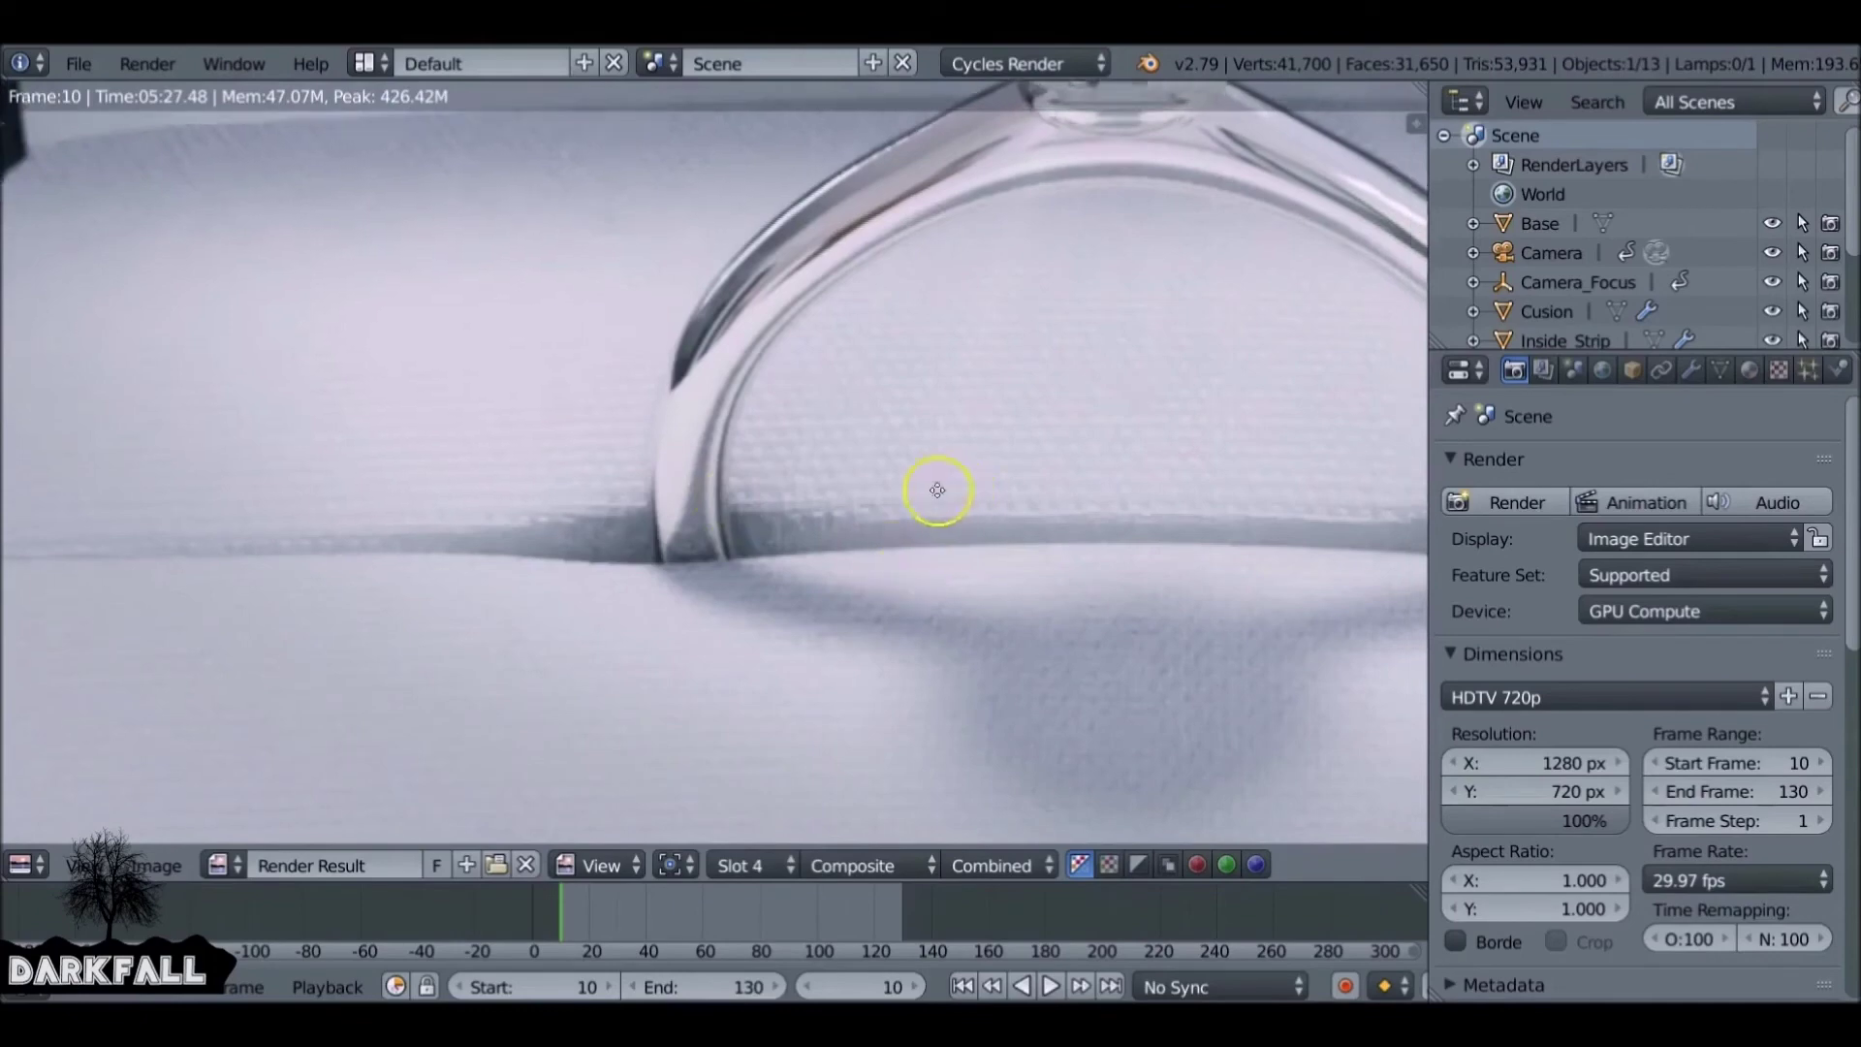
scroll(937, 490, "down", 3)
key("alt+j")
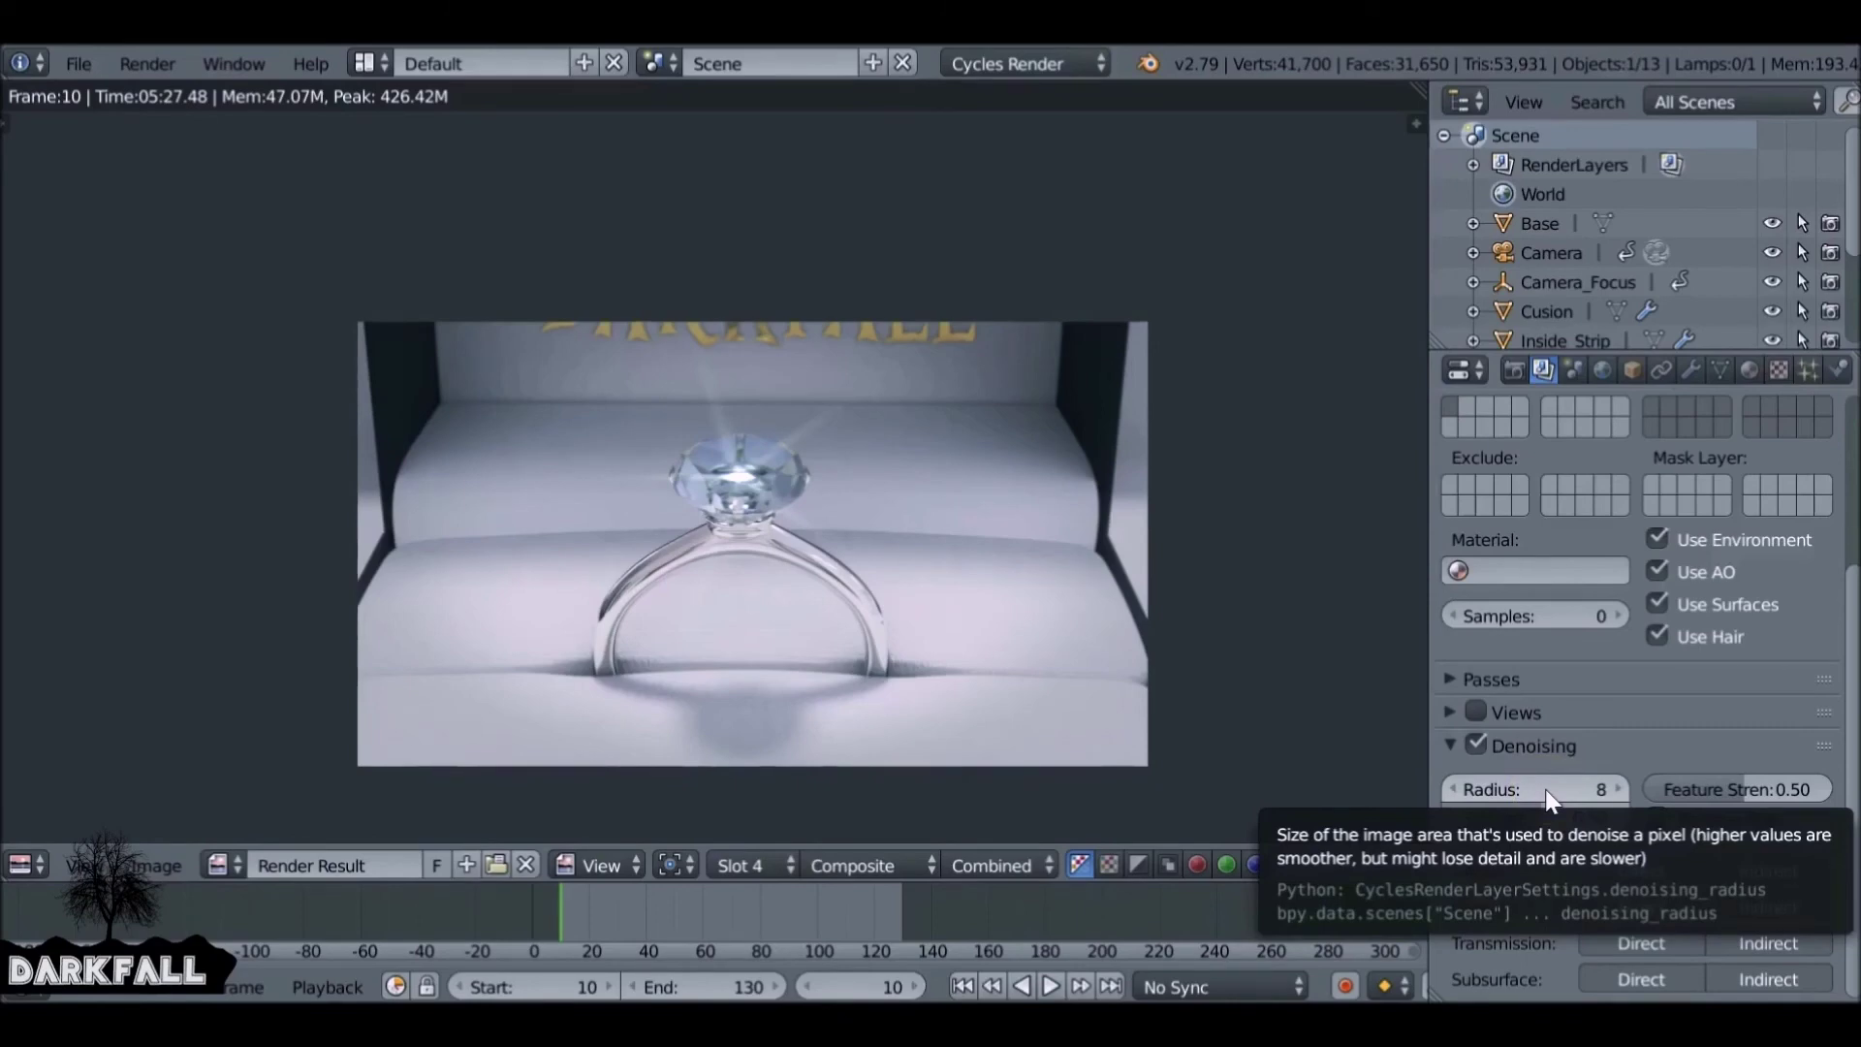
left_click_drag(1545, 789, 1618, 789)
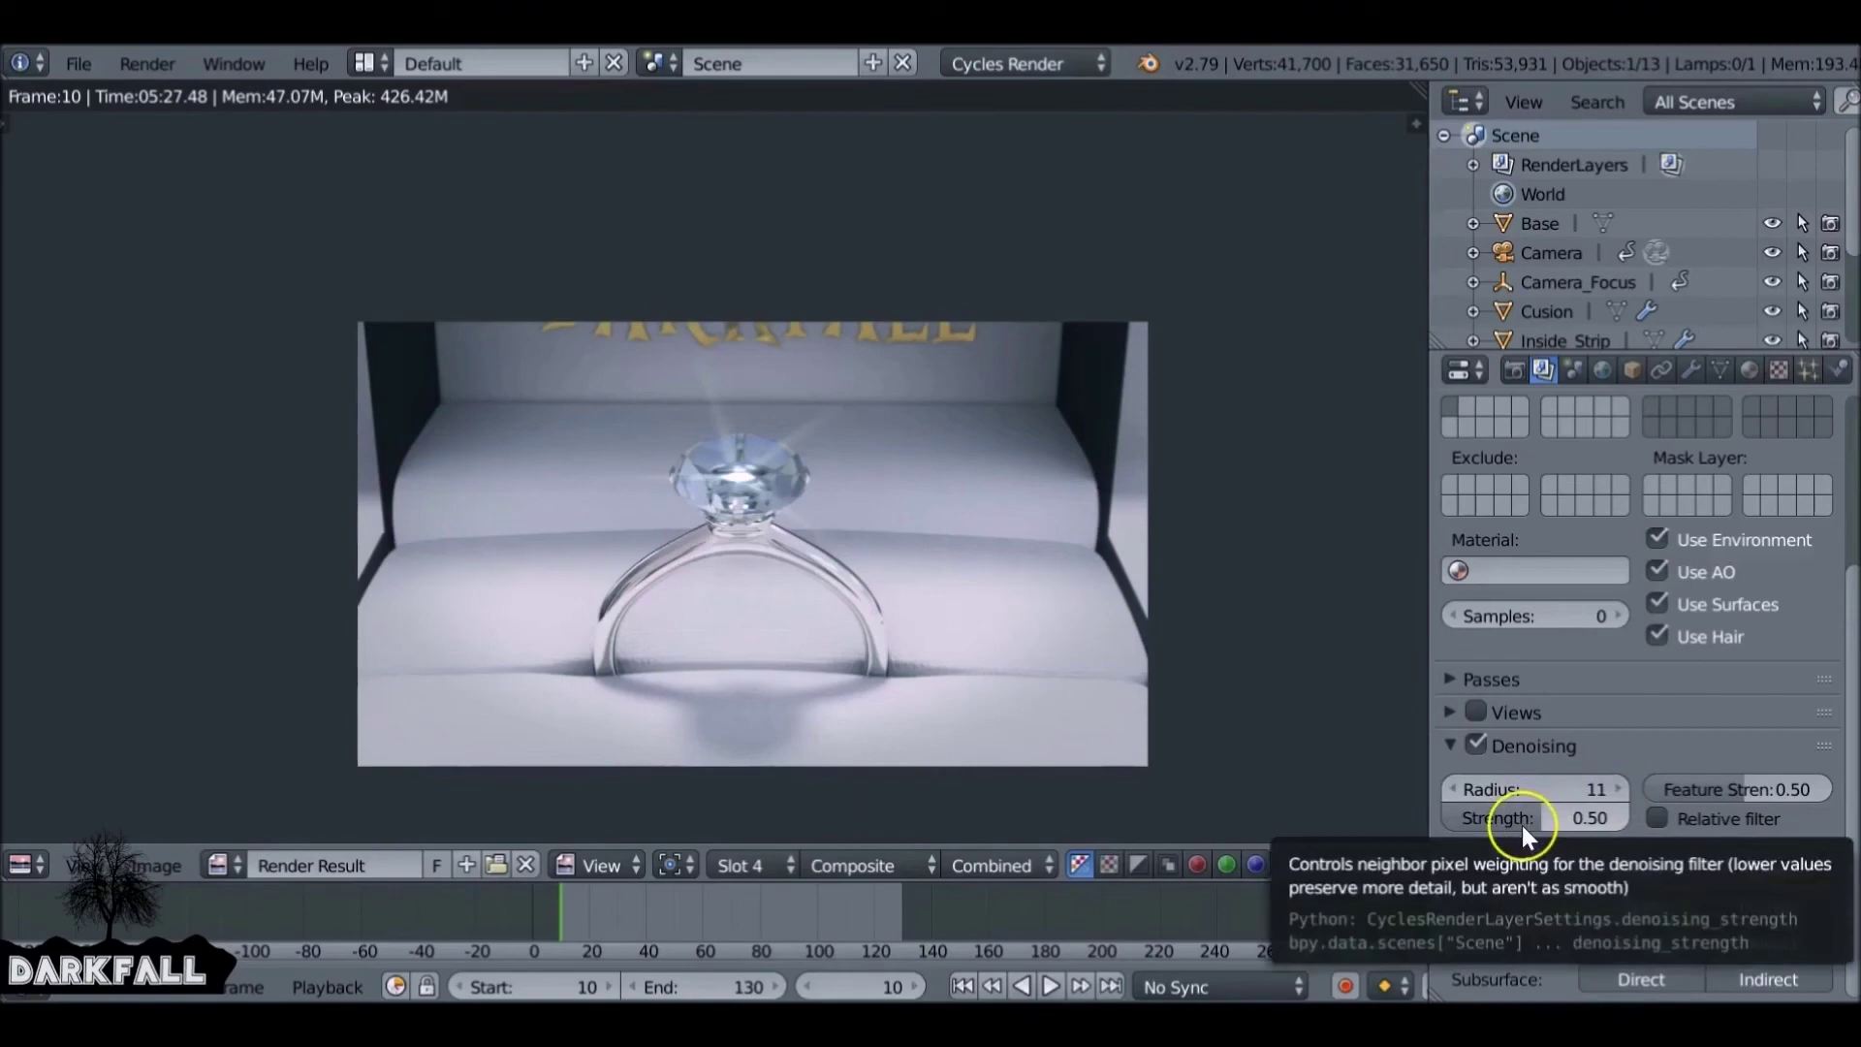
left_click(1450, 789)
left_click(1450, 789)
left_click(1449, 789)
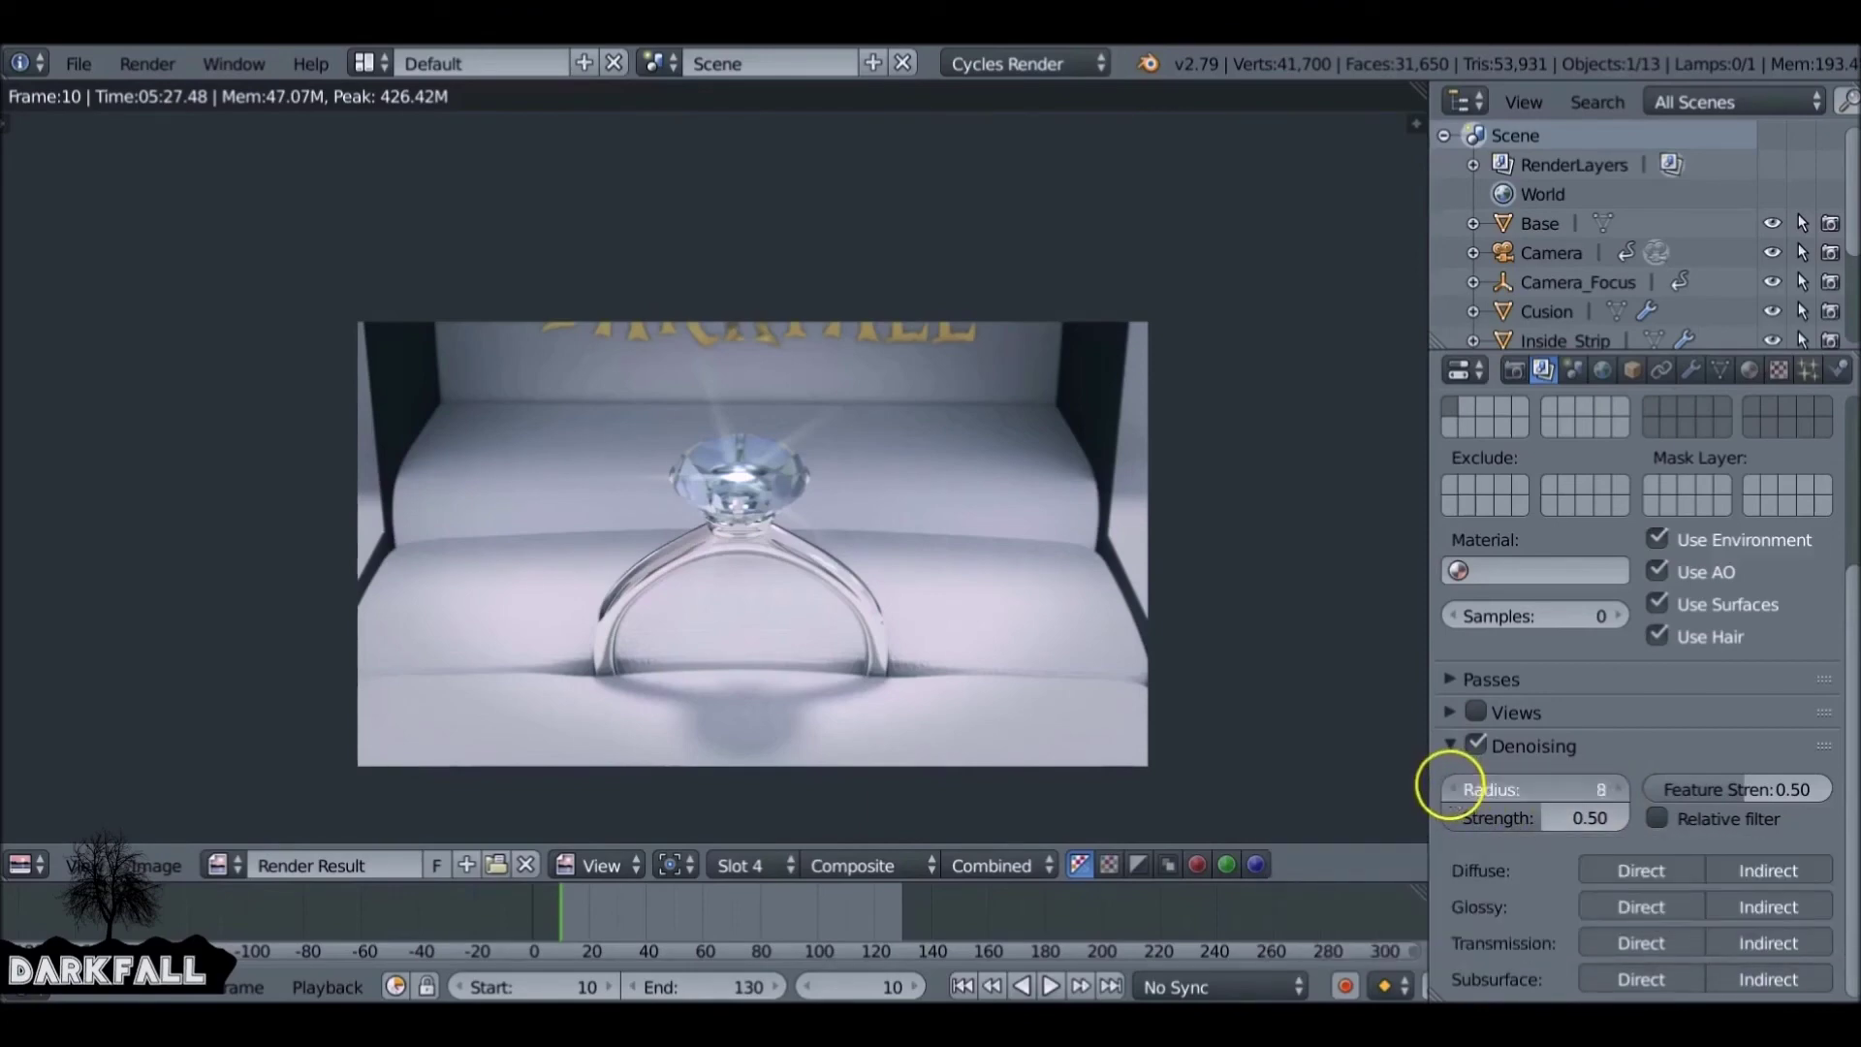
left_click(1449, 789)
left_click(1450, 789)
left_click(1614, 789)
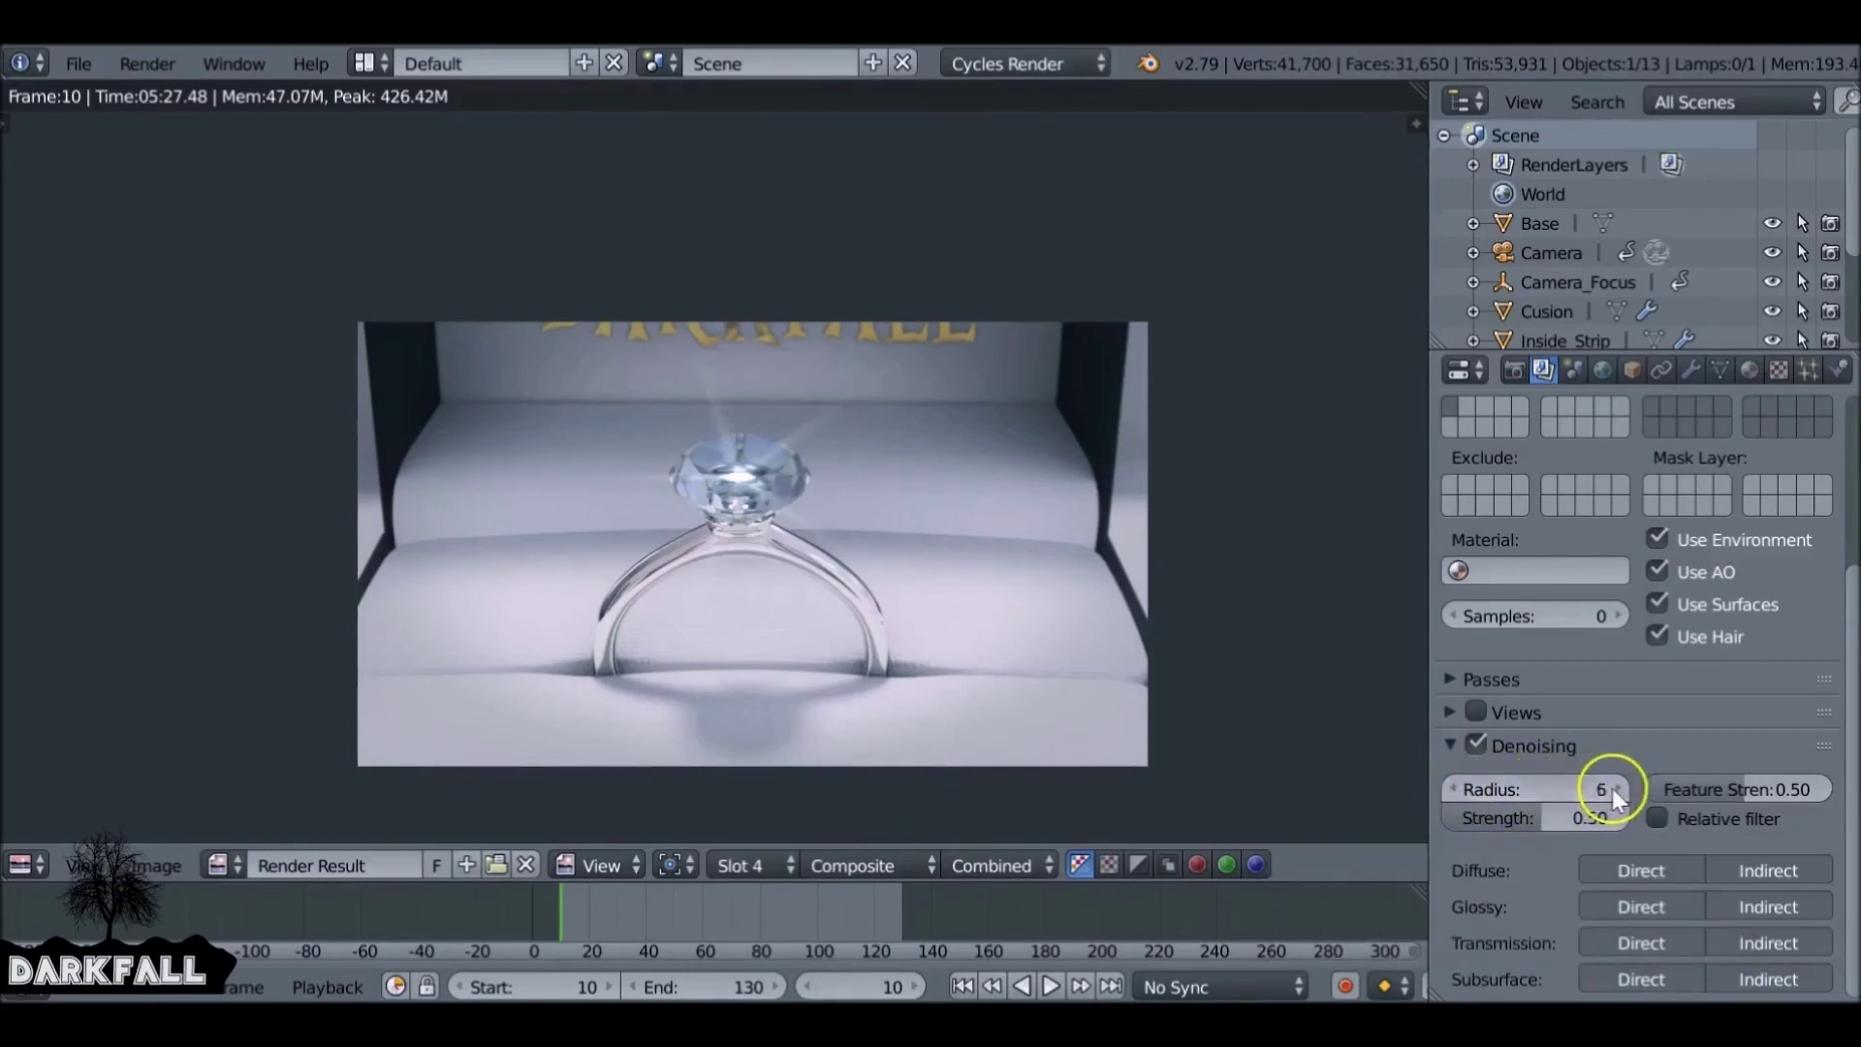
left_click(1614, 789)
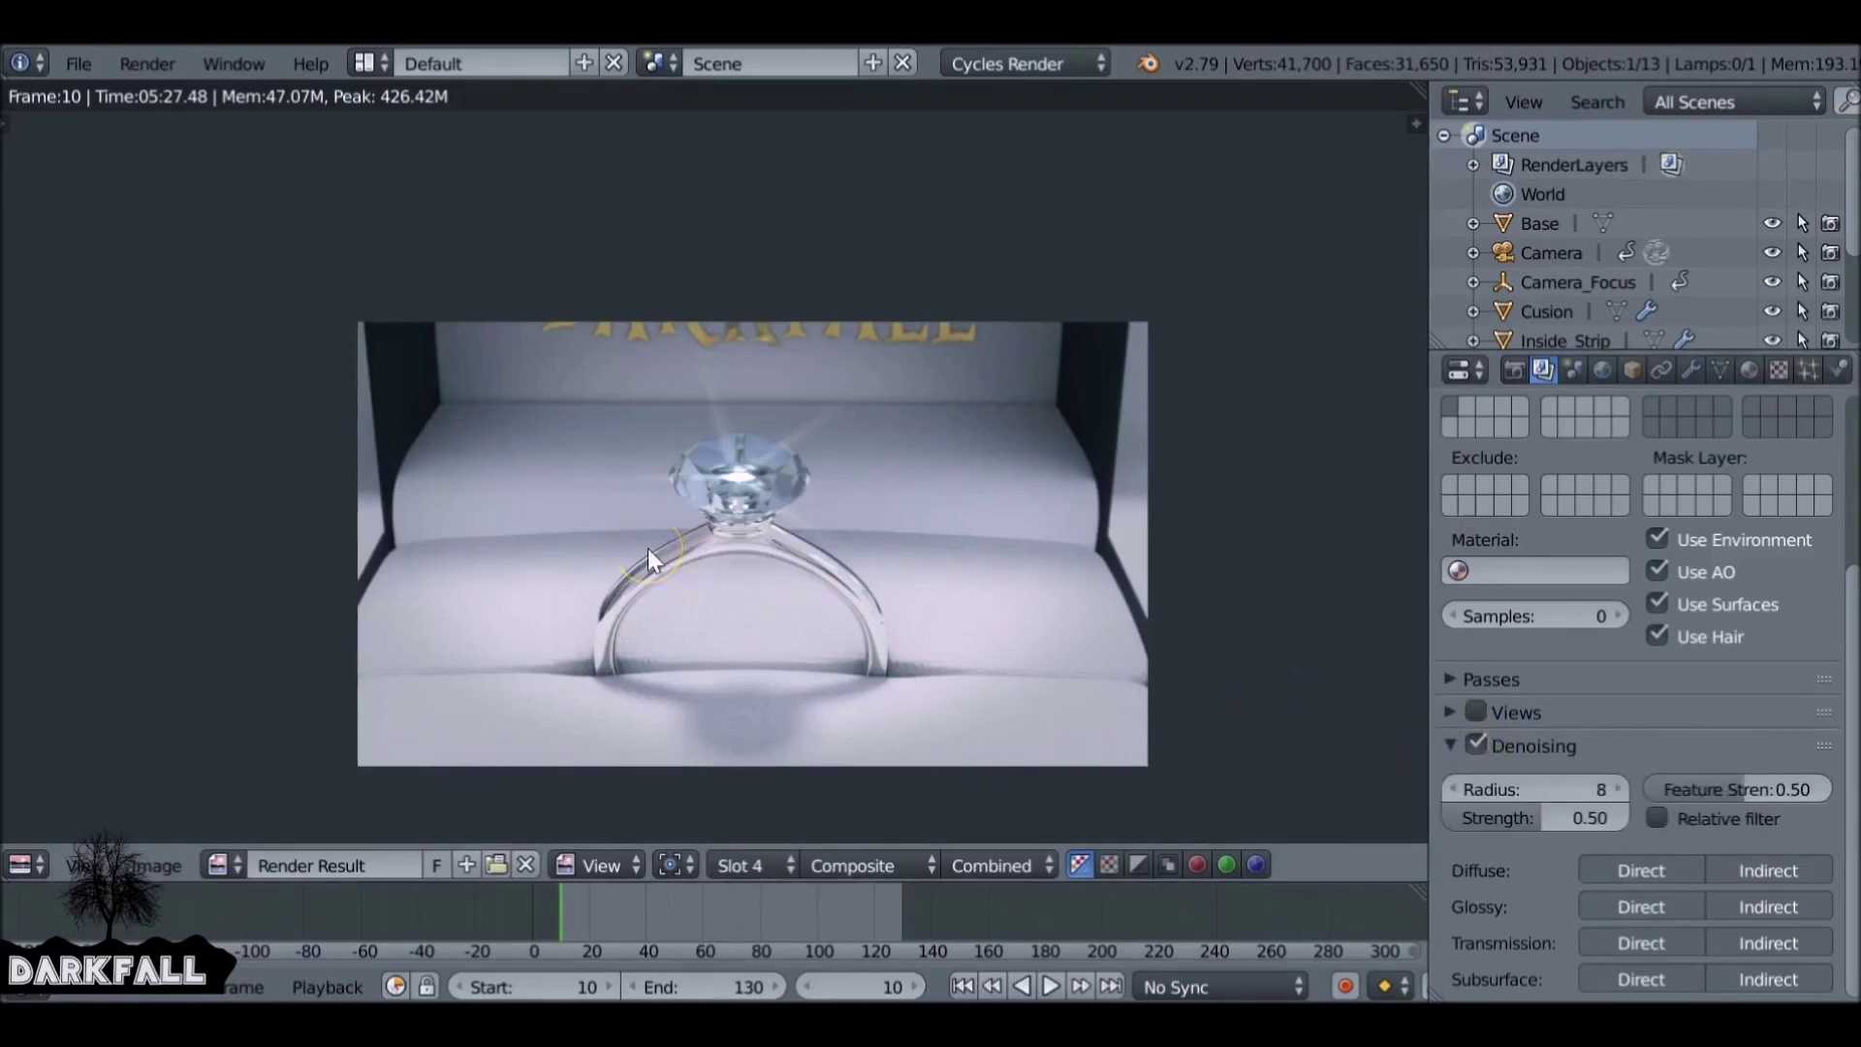
- Save the scene over DiamondRing.blend with Ctrl+S
key("ctrl+s")
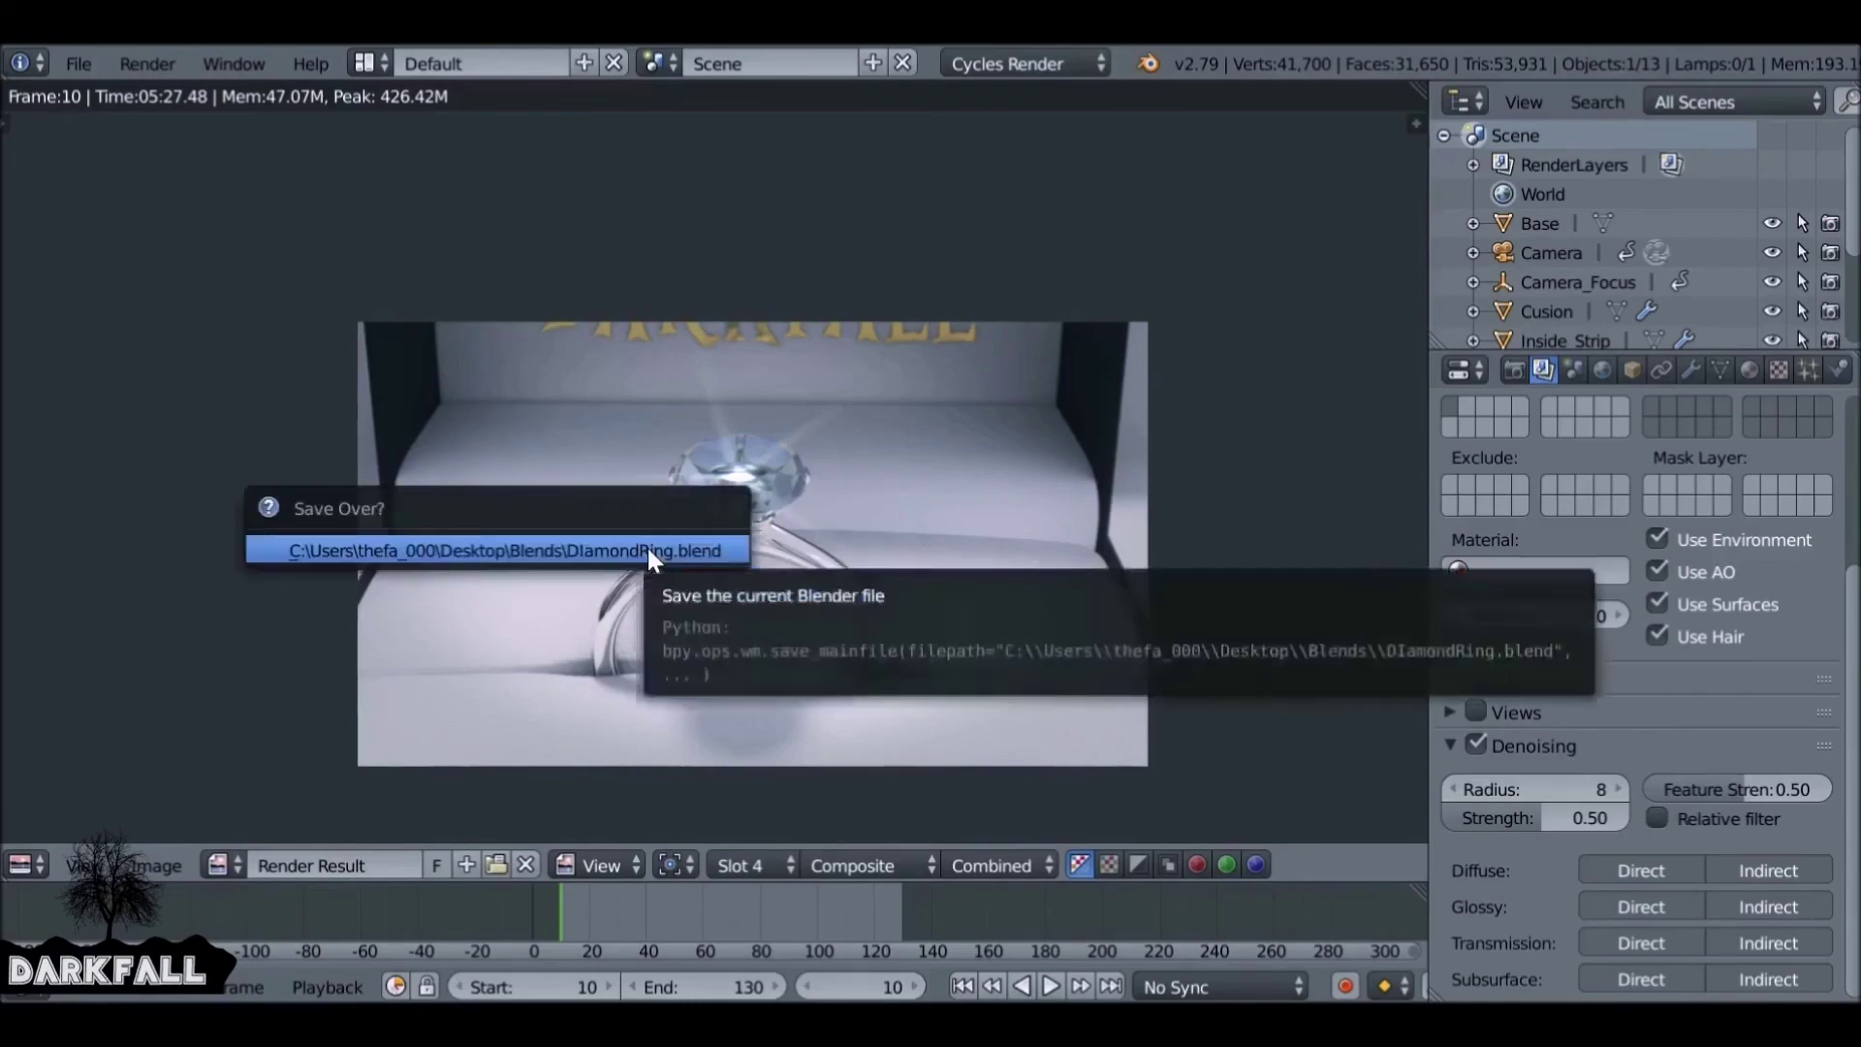